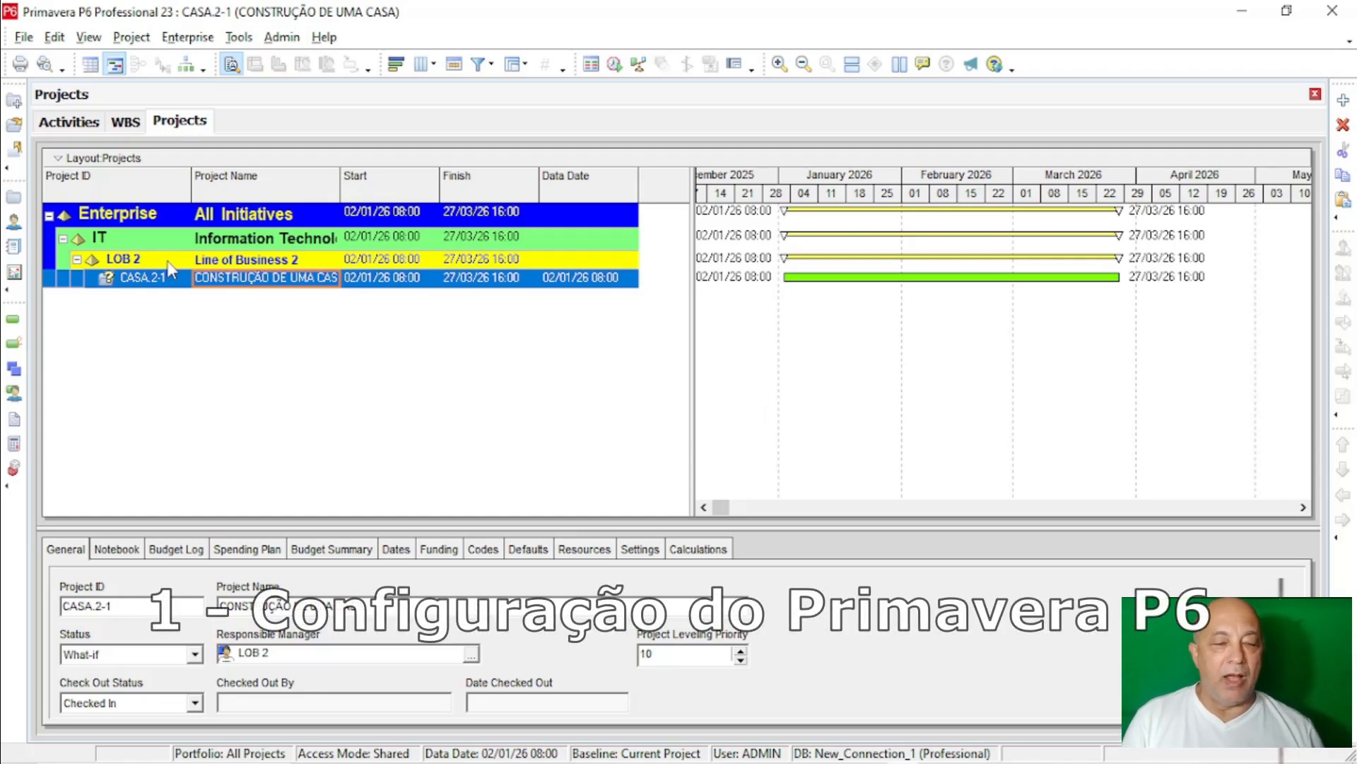
Step: Open the time unit settings in the user preferences
left_click(56, 38)
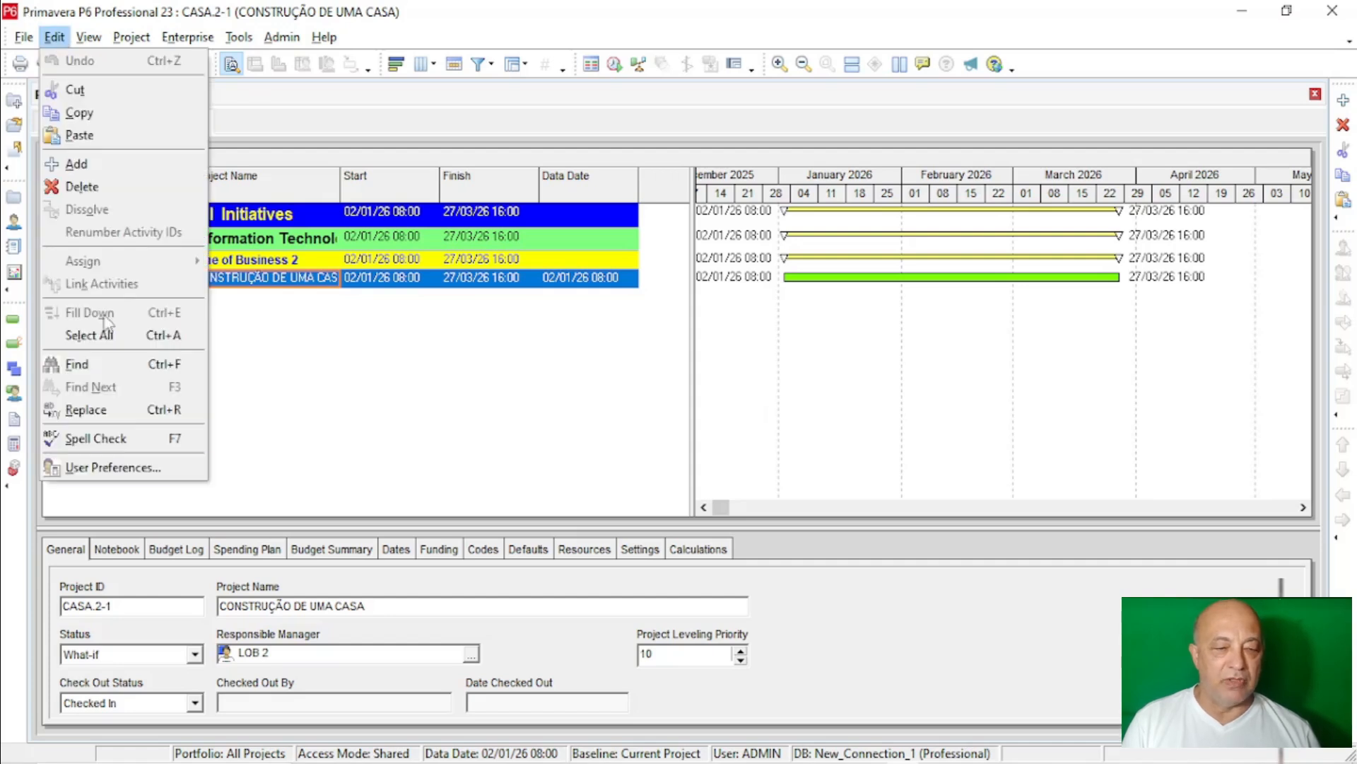
left_click(94, 468)
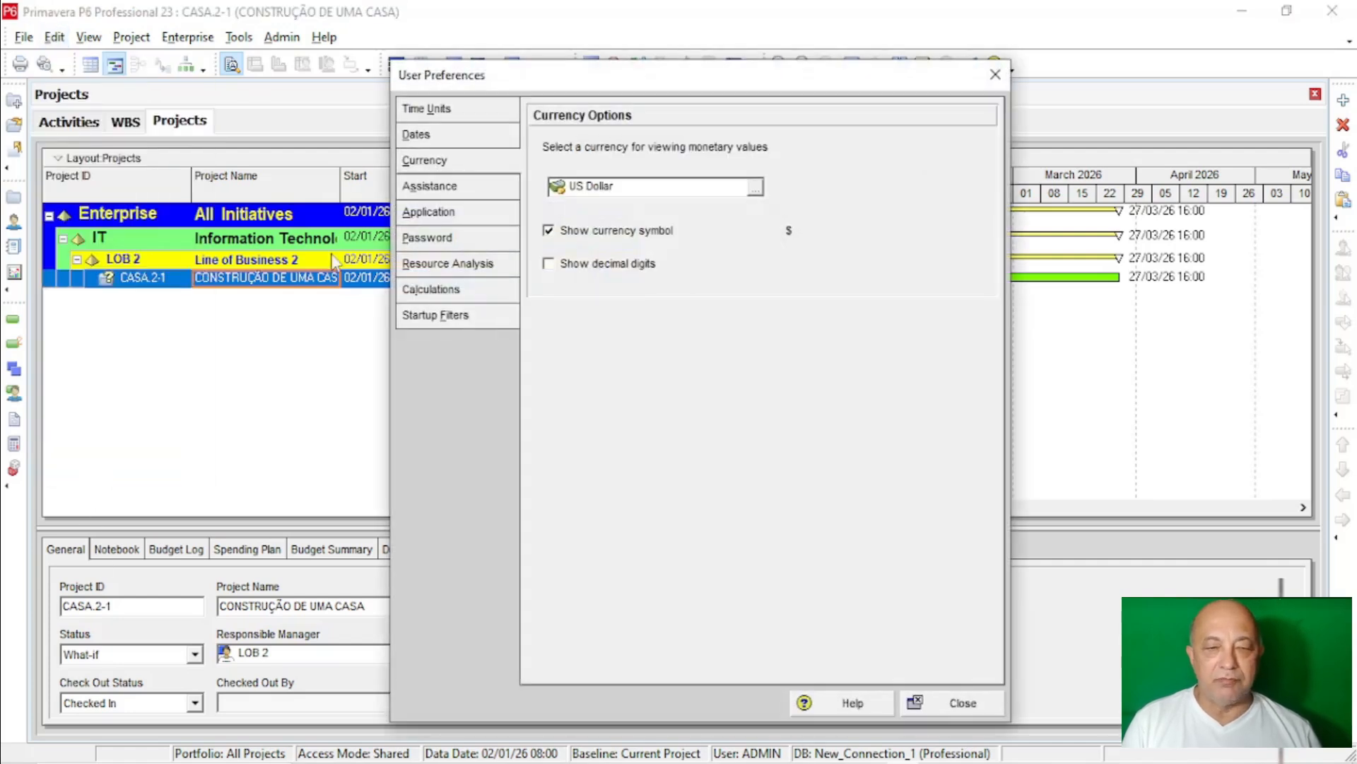
left_click(420, 114)
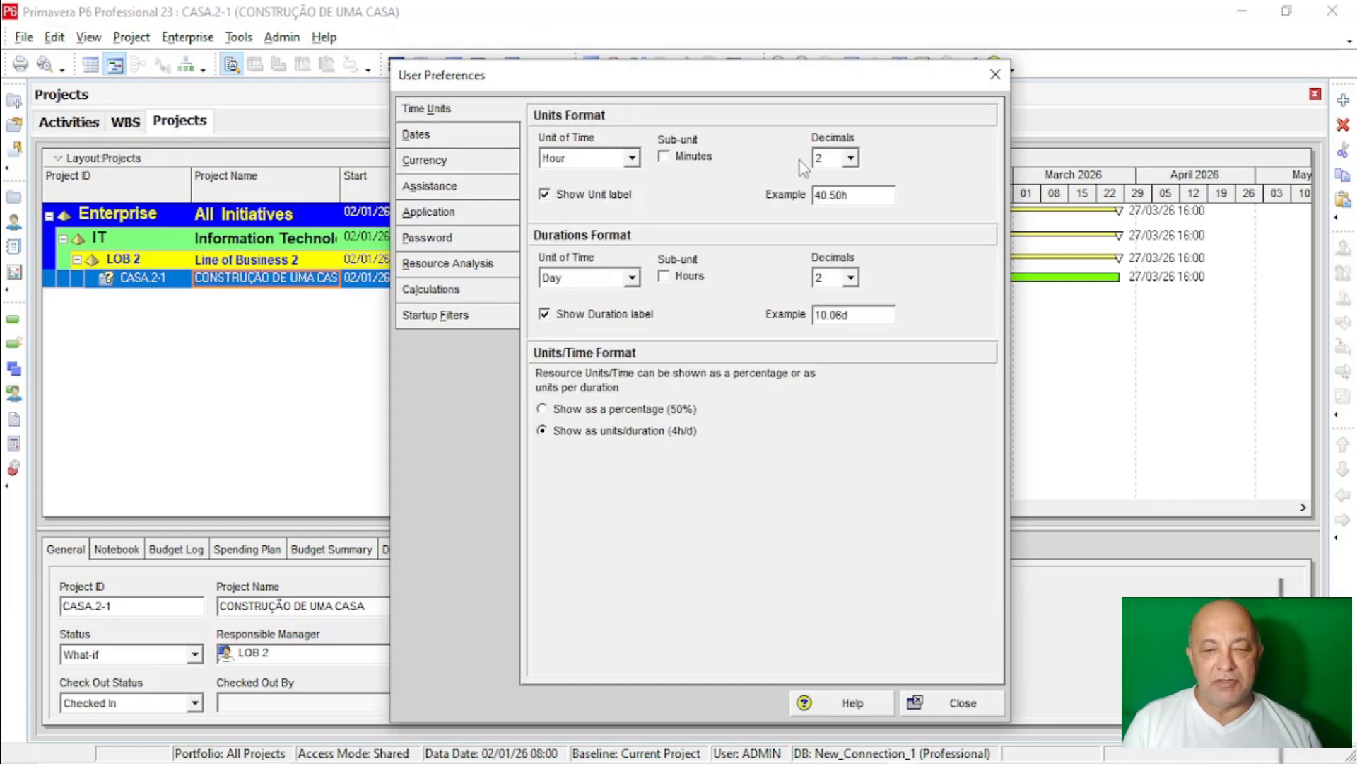
Step: Try the units format without its unit label and with Day as the unit of time, restoring the label and Hour
left_click(615, 198)
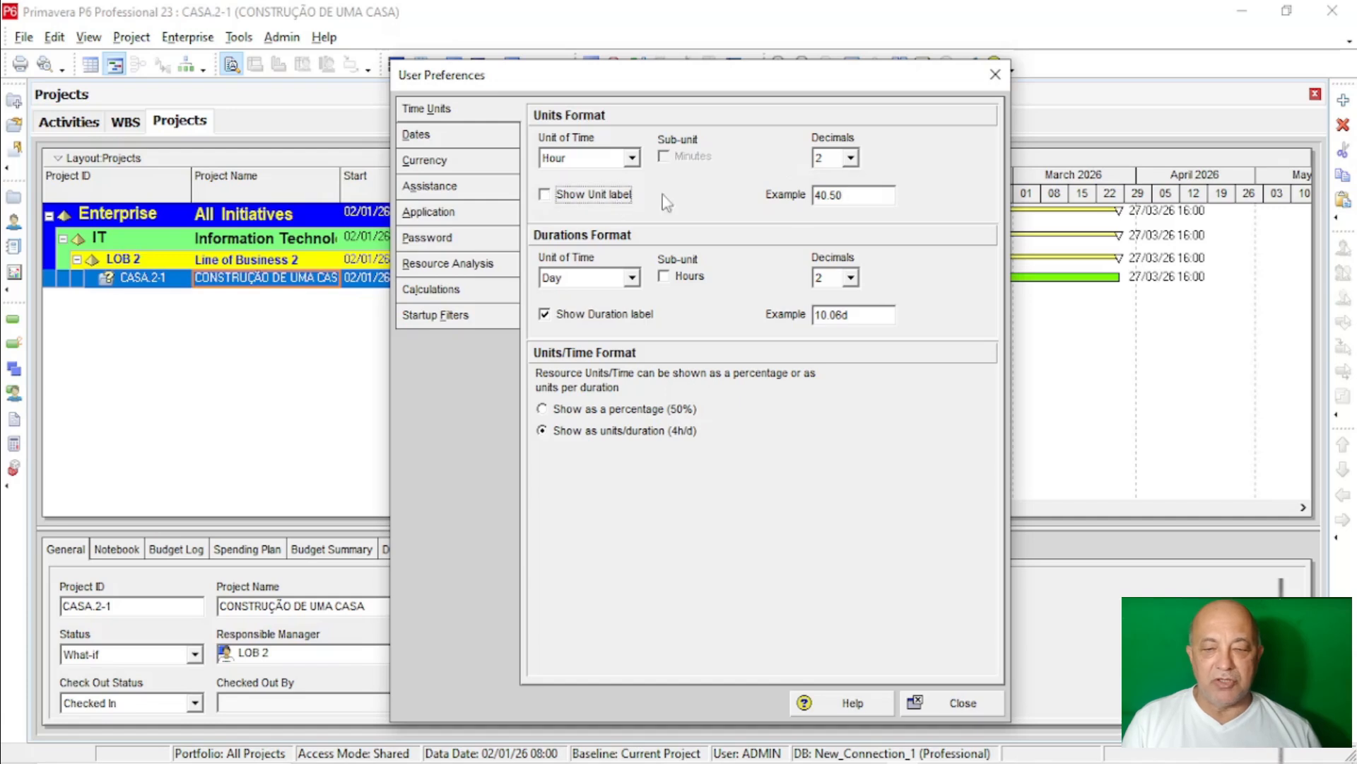
left_click(612, 196)
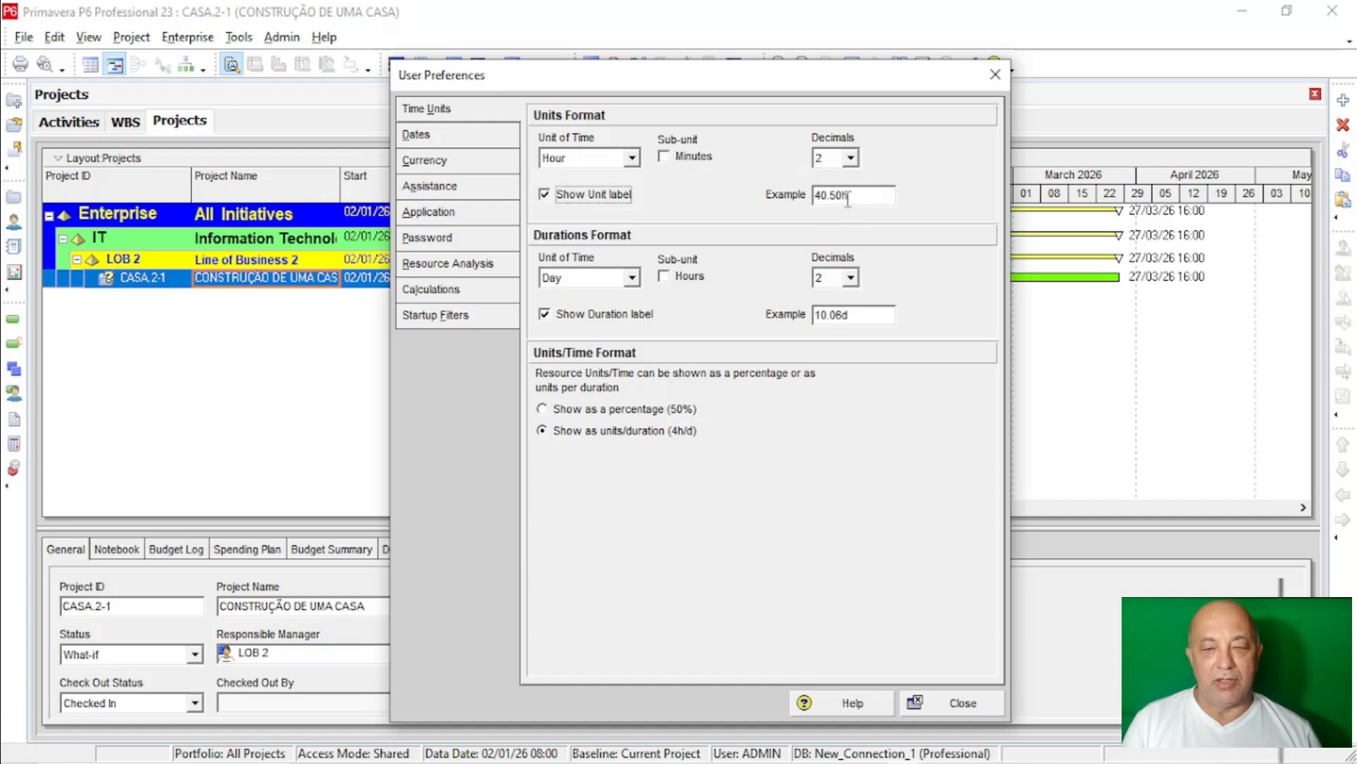
left_click(605, 158)
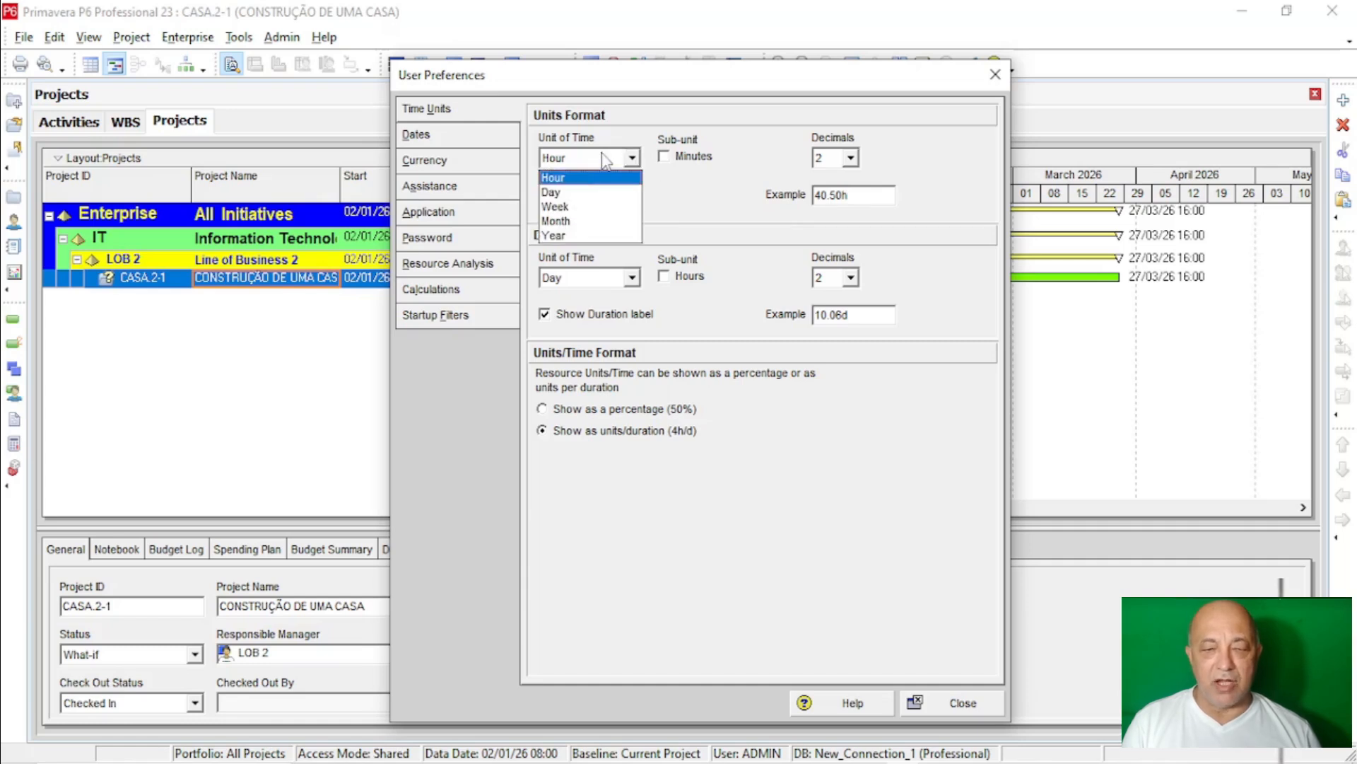
left_click(593, 192)
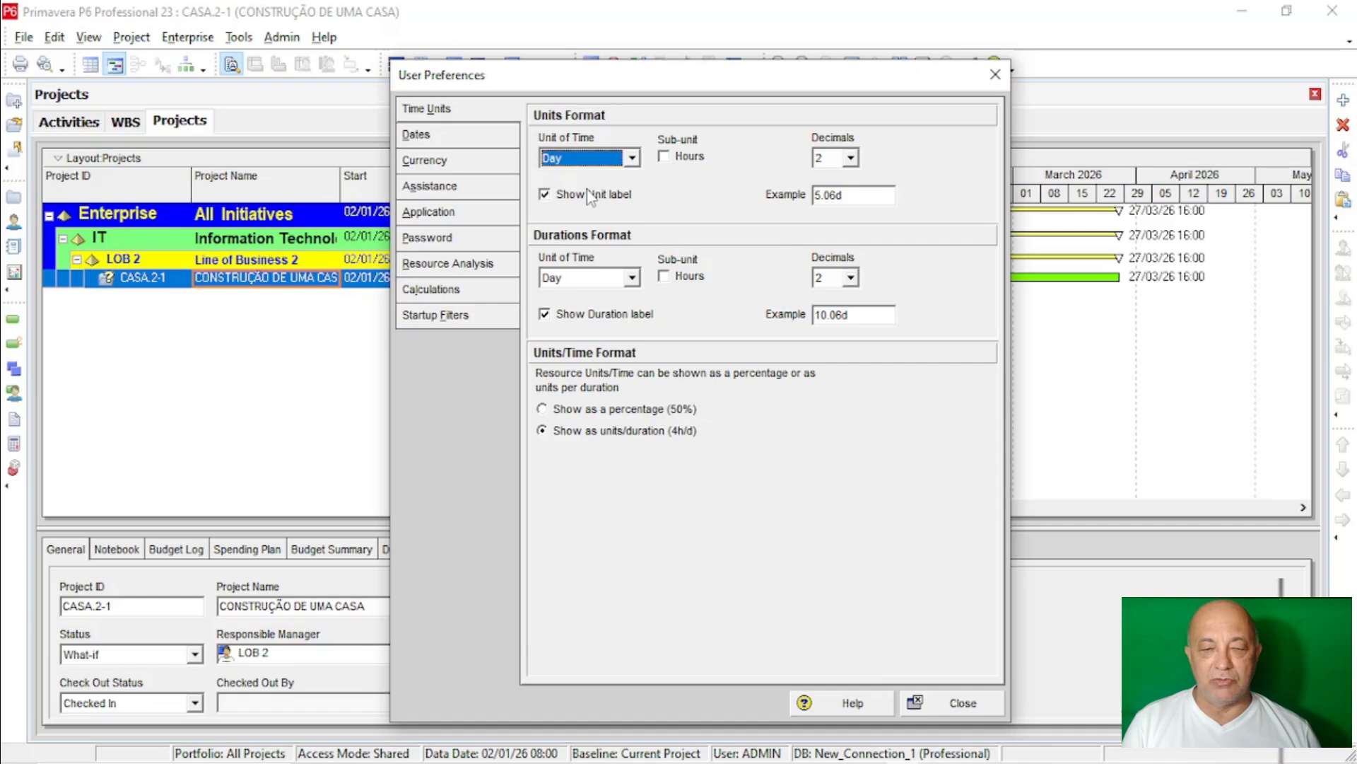
left_click(584, 160)
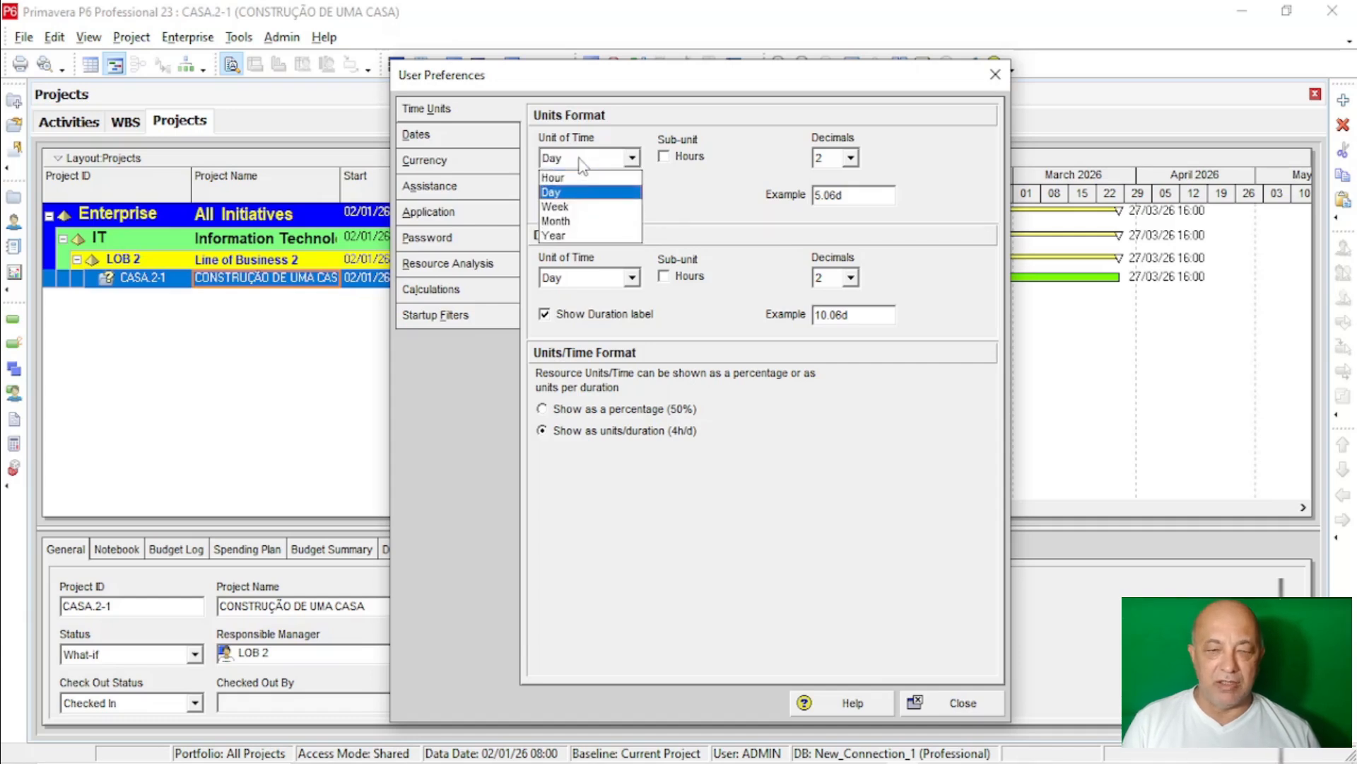
left_click(576, 179)
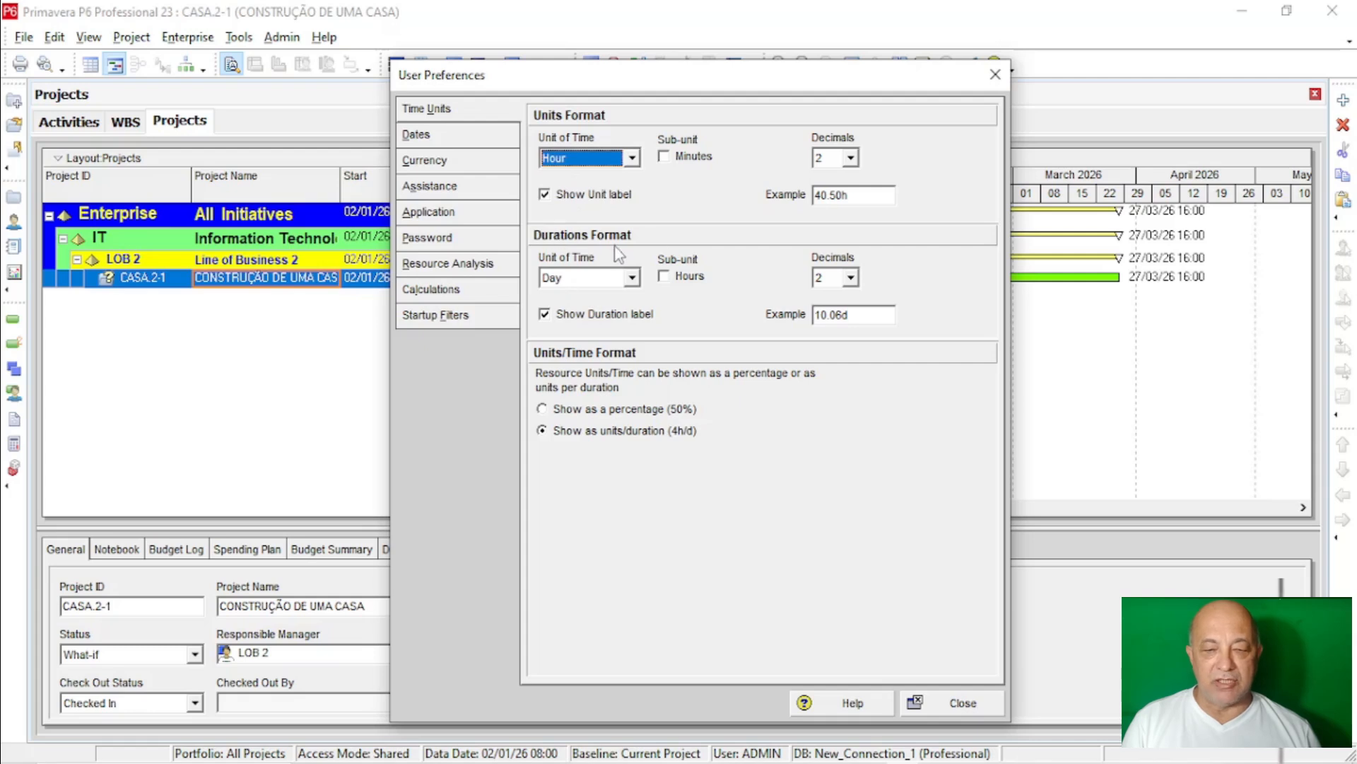
Step: Try 0 decimals for the durations format, restore 2 decimals, and keep resource units/time shown as units/duration
left_click(855, 278)
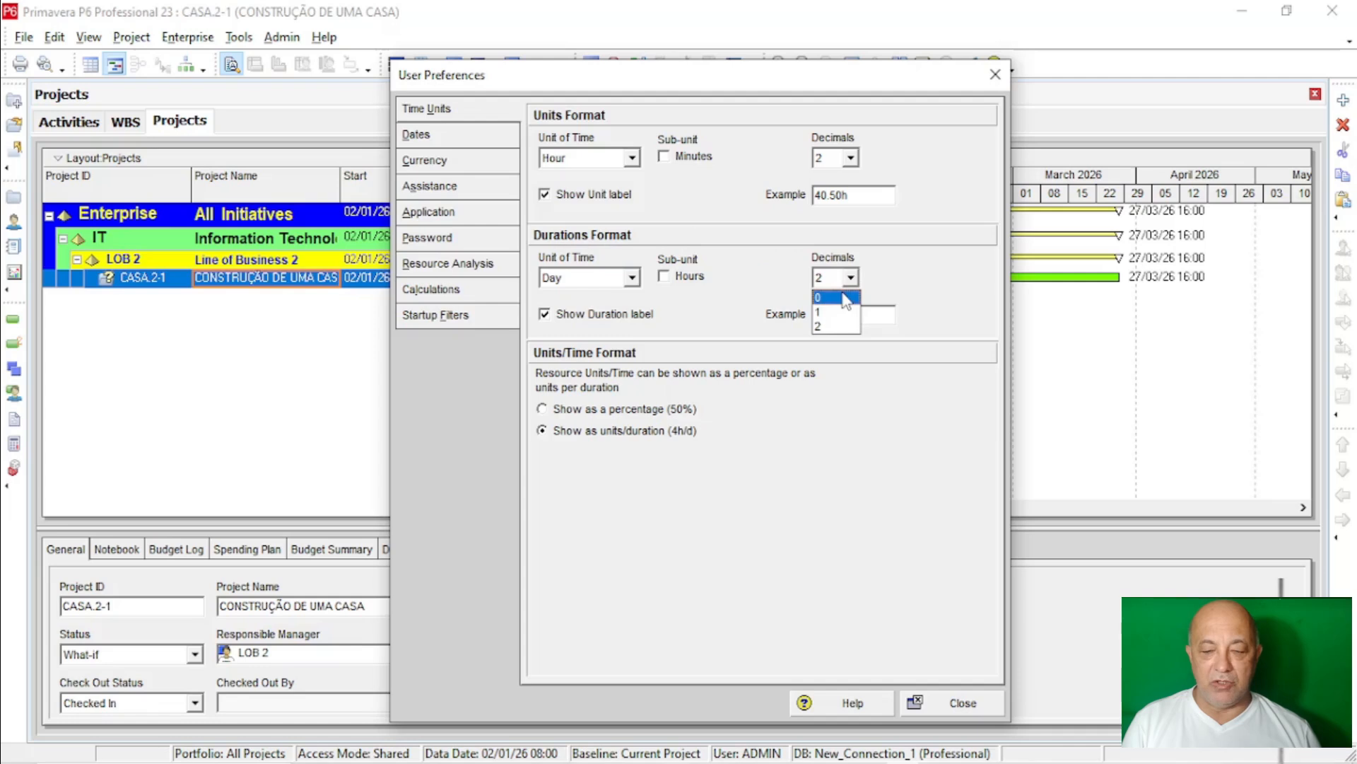
left_click(842, 293)
left_click(842, 315)
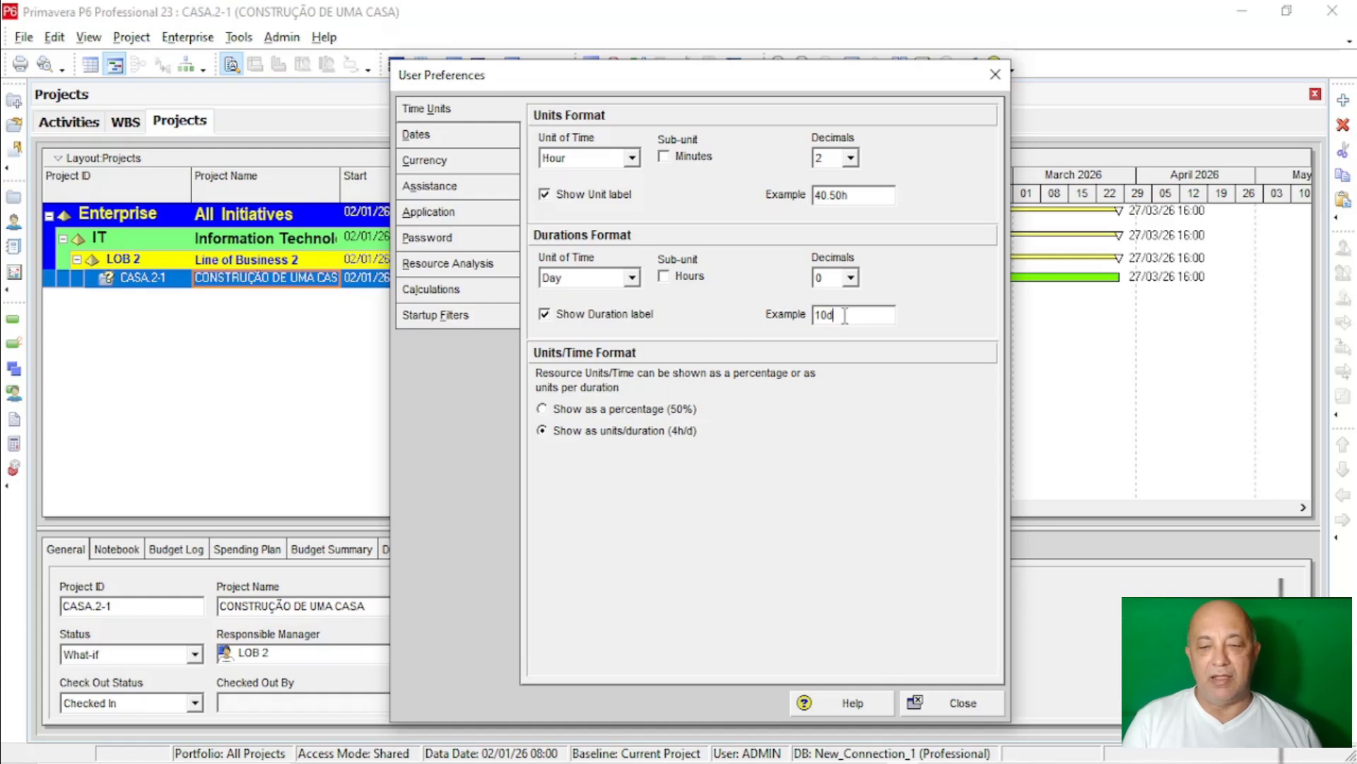
left_click(851, 278)
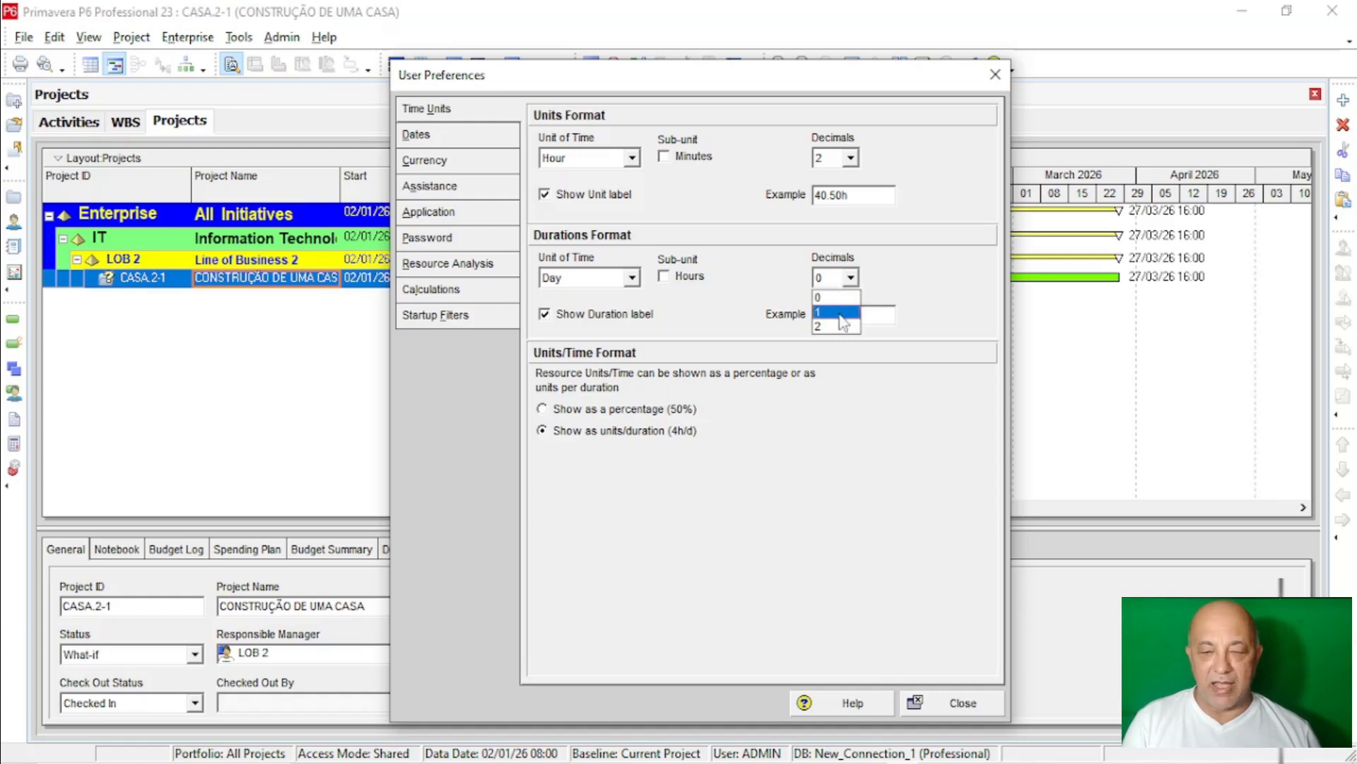
left_click(837, 327)
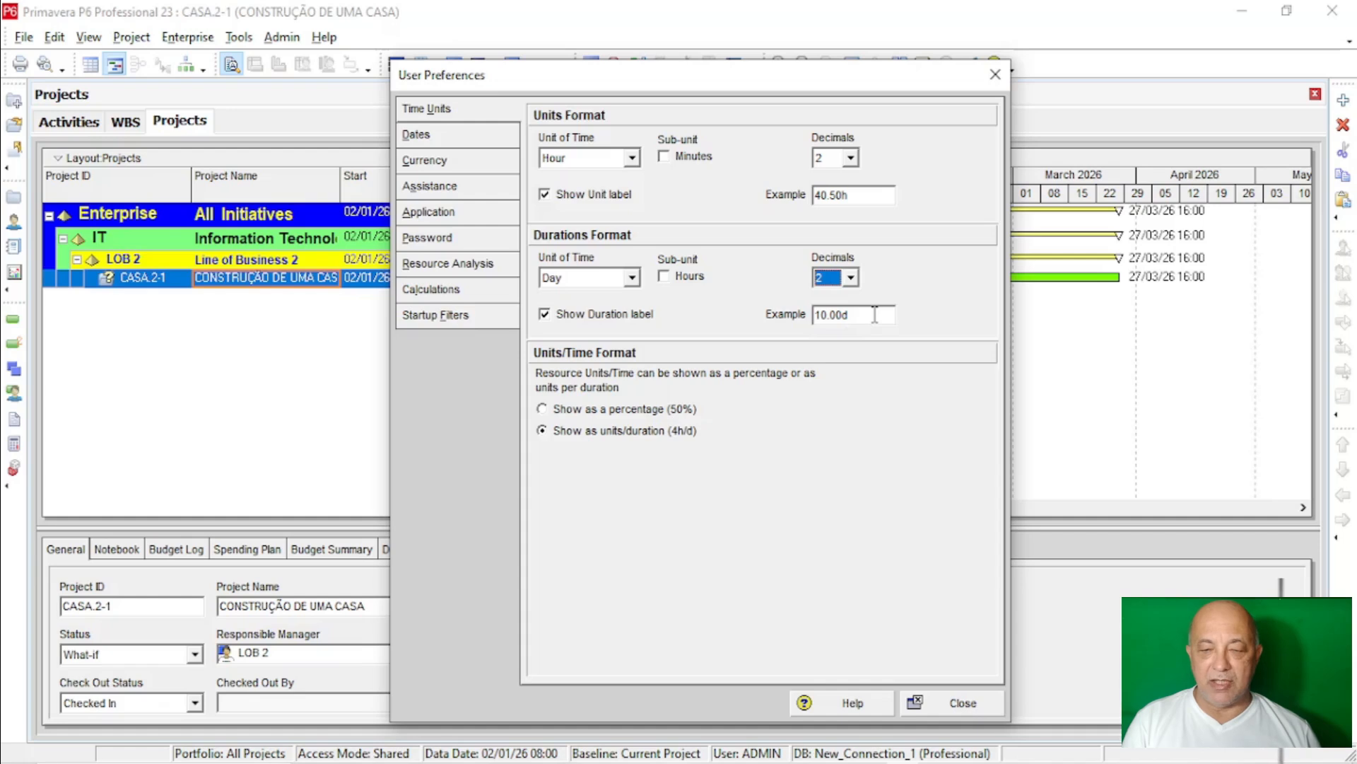
left_click(634, 437)
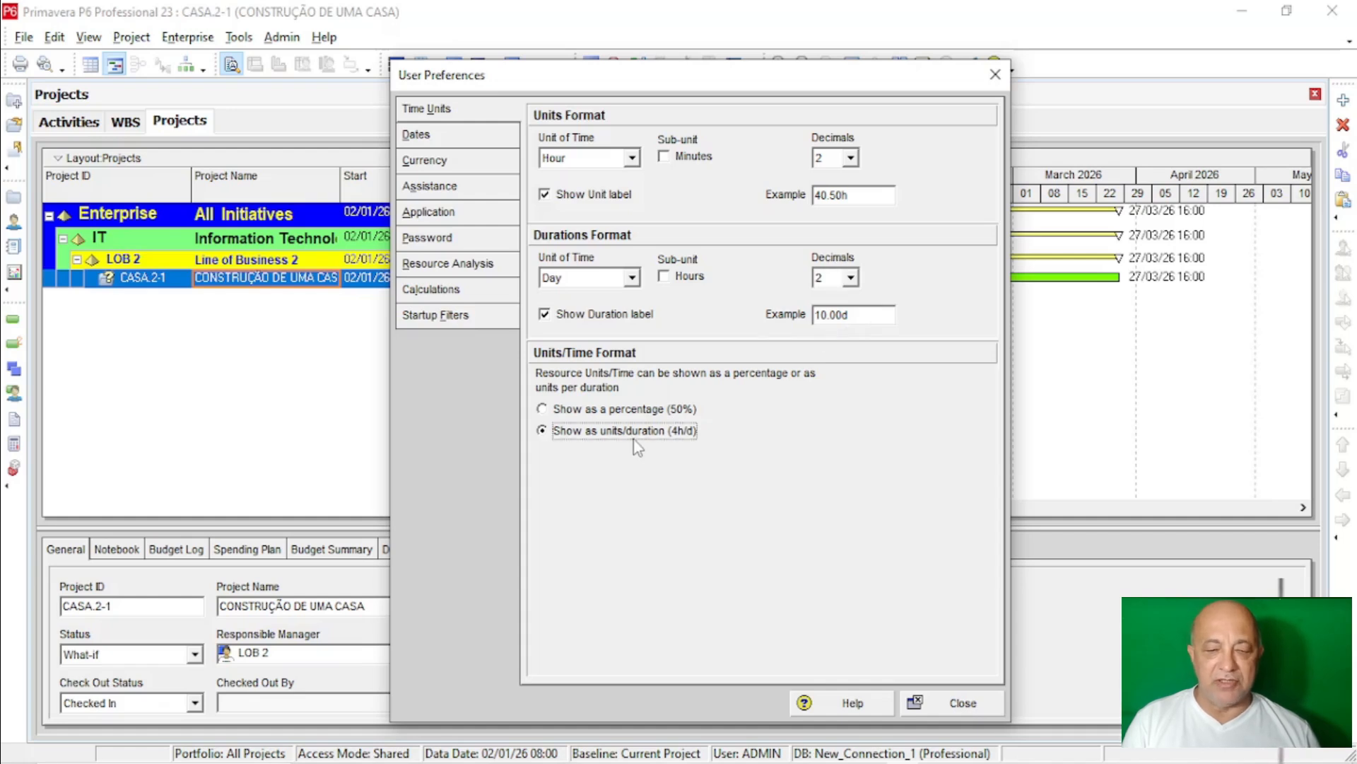
Step: In the date preferences, try the month name option and hiding the time, restoring the numeric month and 24-hour time
left_click(457, 134)
left_click(977, 175)
left_click(976, 176)
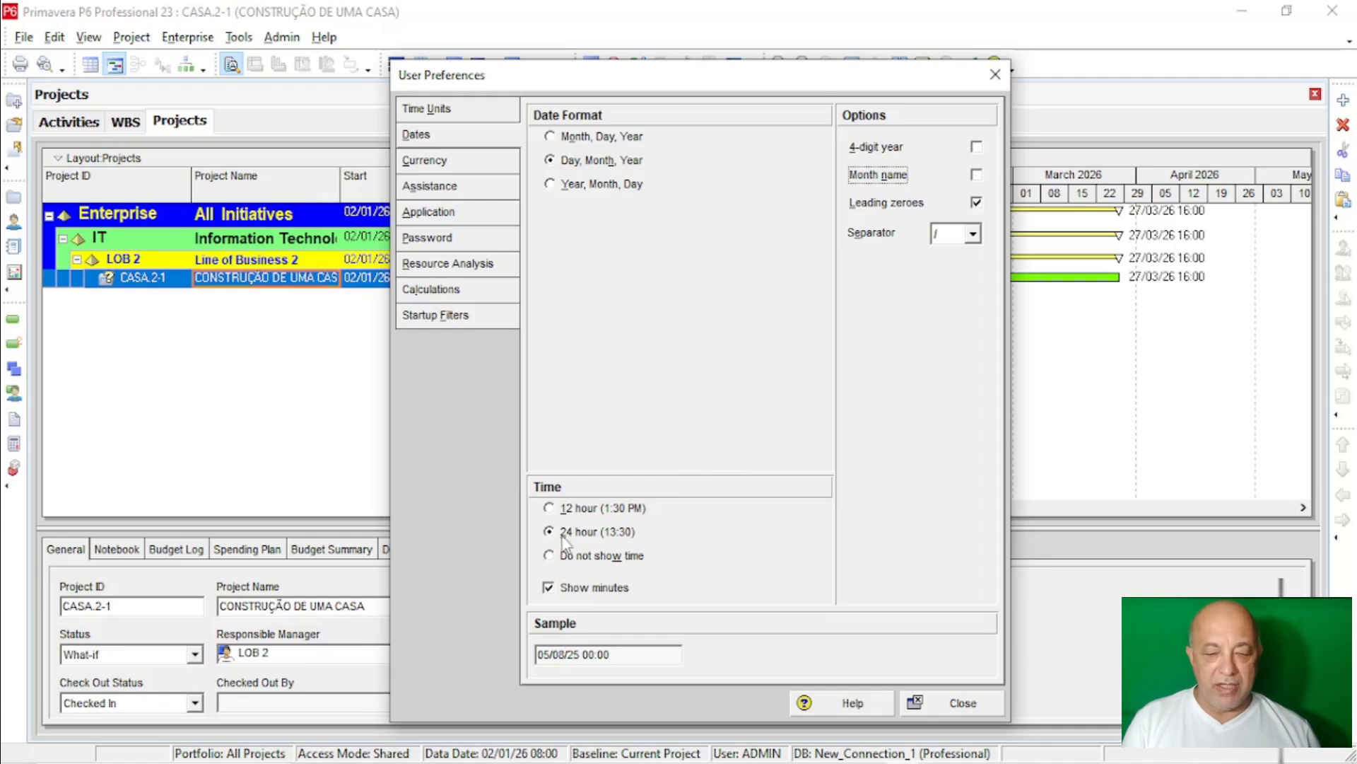
left_click(578, 562)
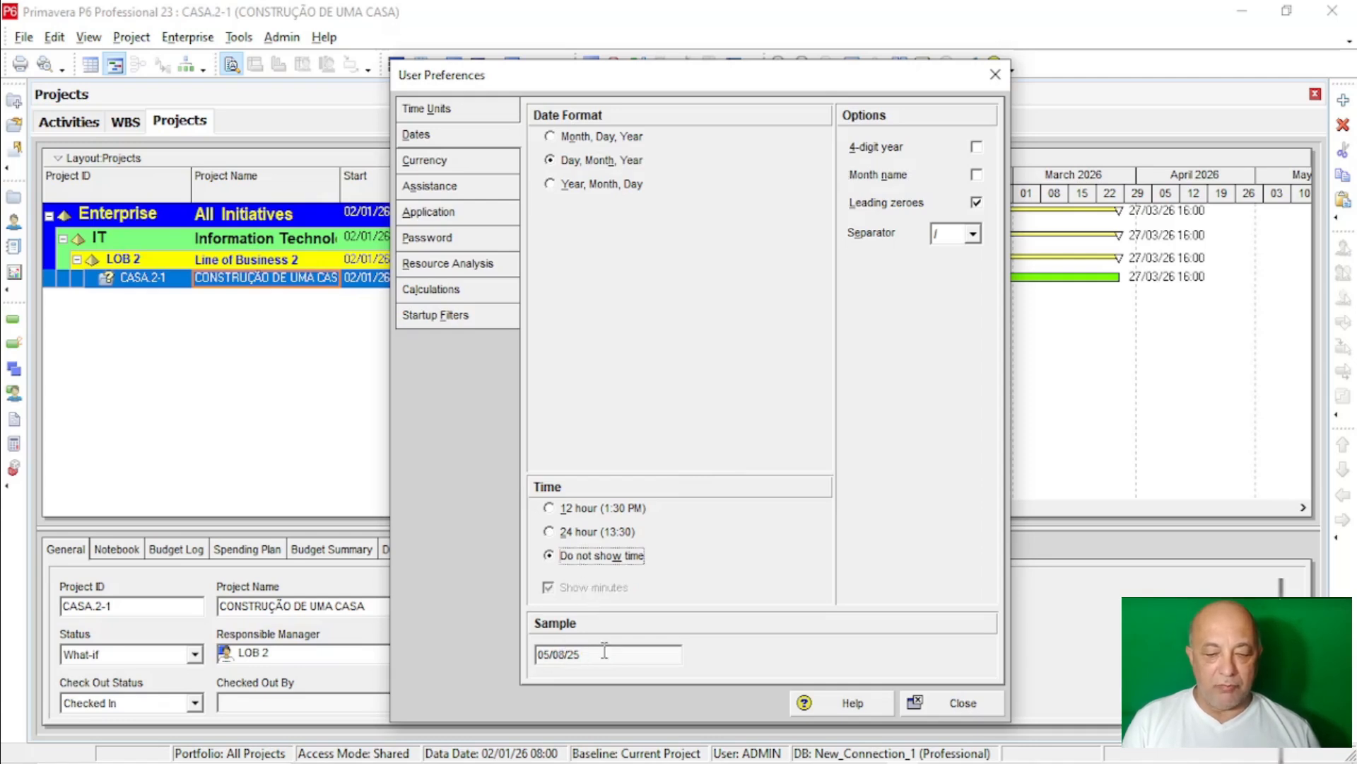
left_click(594, 536)
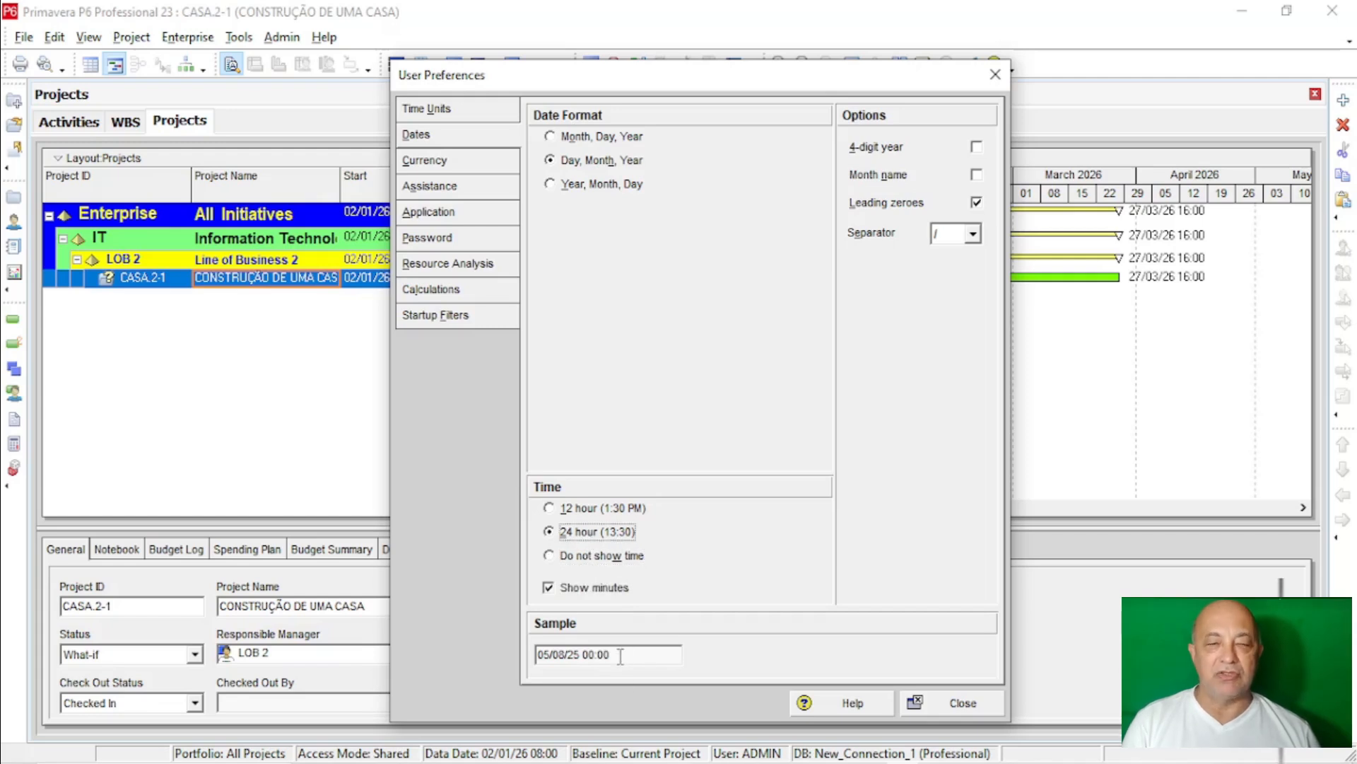
Step: Review the currency preferences, switching decimal digits on and back off, and close the user preferences
left_click(438, 166)
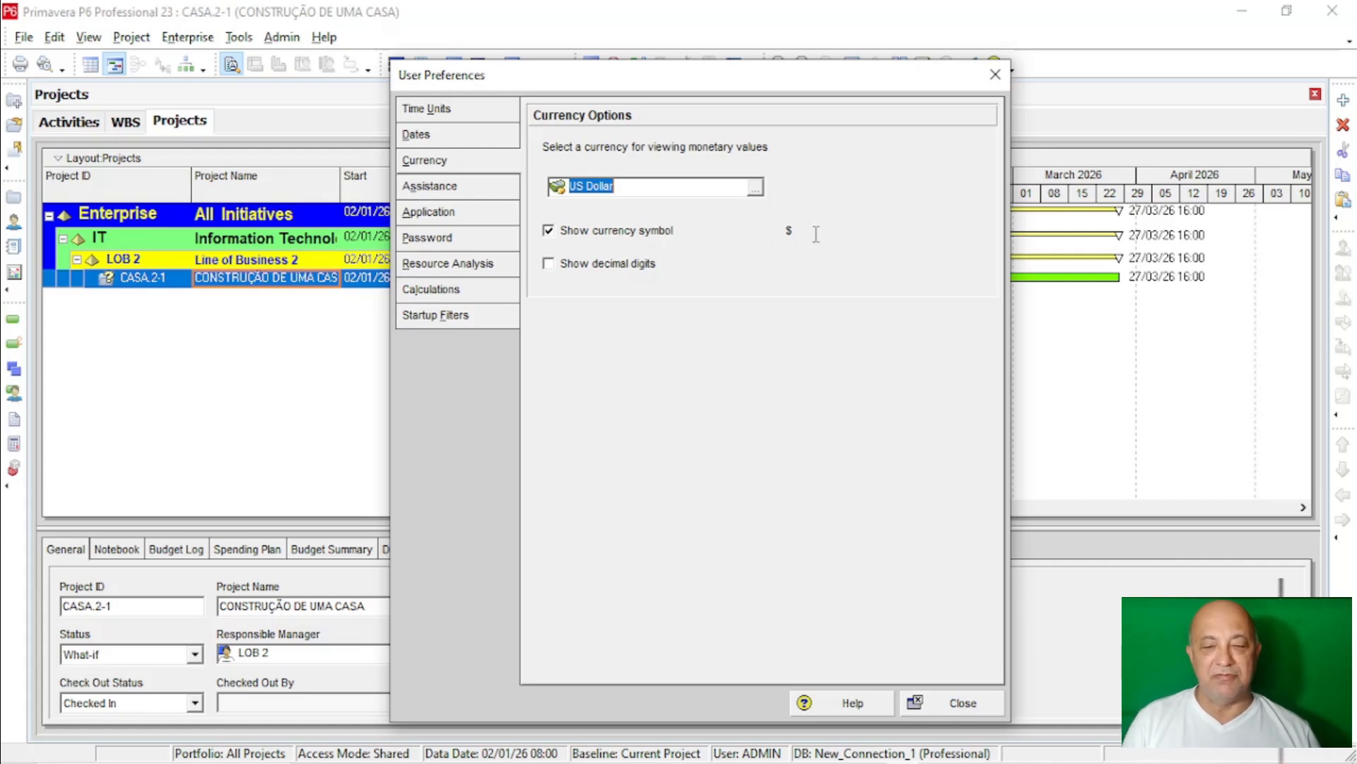
left_click(622, 264)
left_click(620, 265)
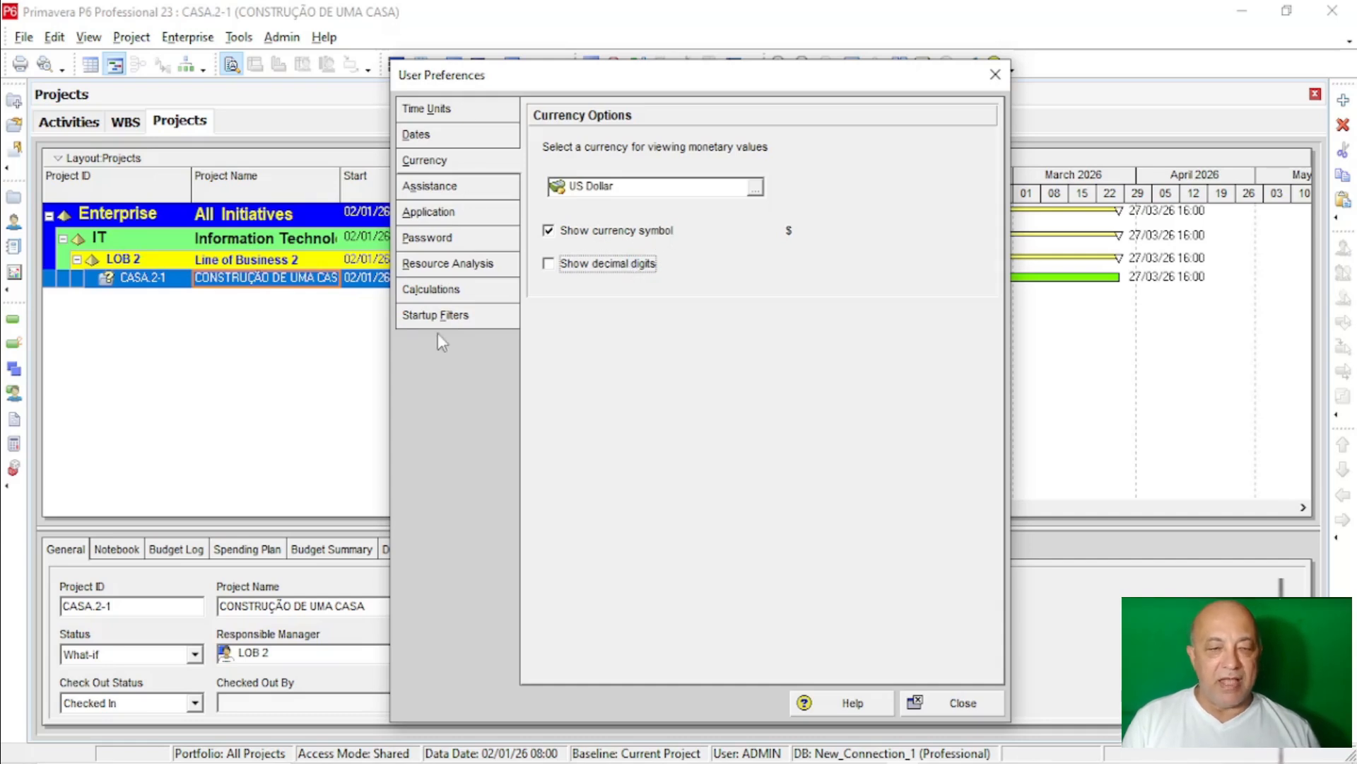
left_click(930, 697)
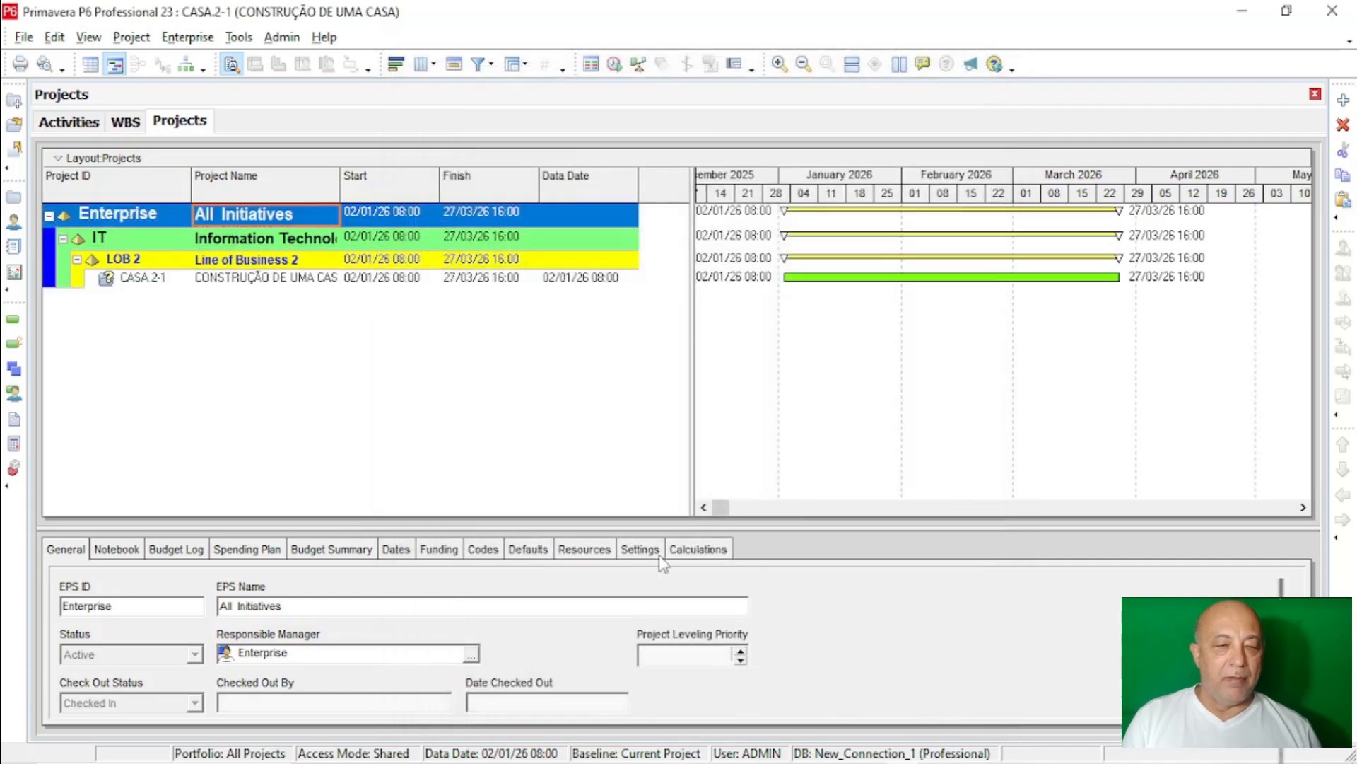
Step: Widen the Project Name column and show the schedule dates of project CASA.2-1 in an enlarged details area
left_click(152, 277)
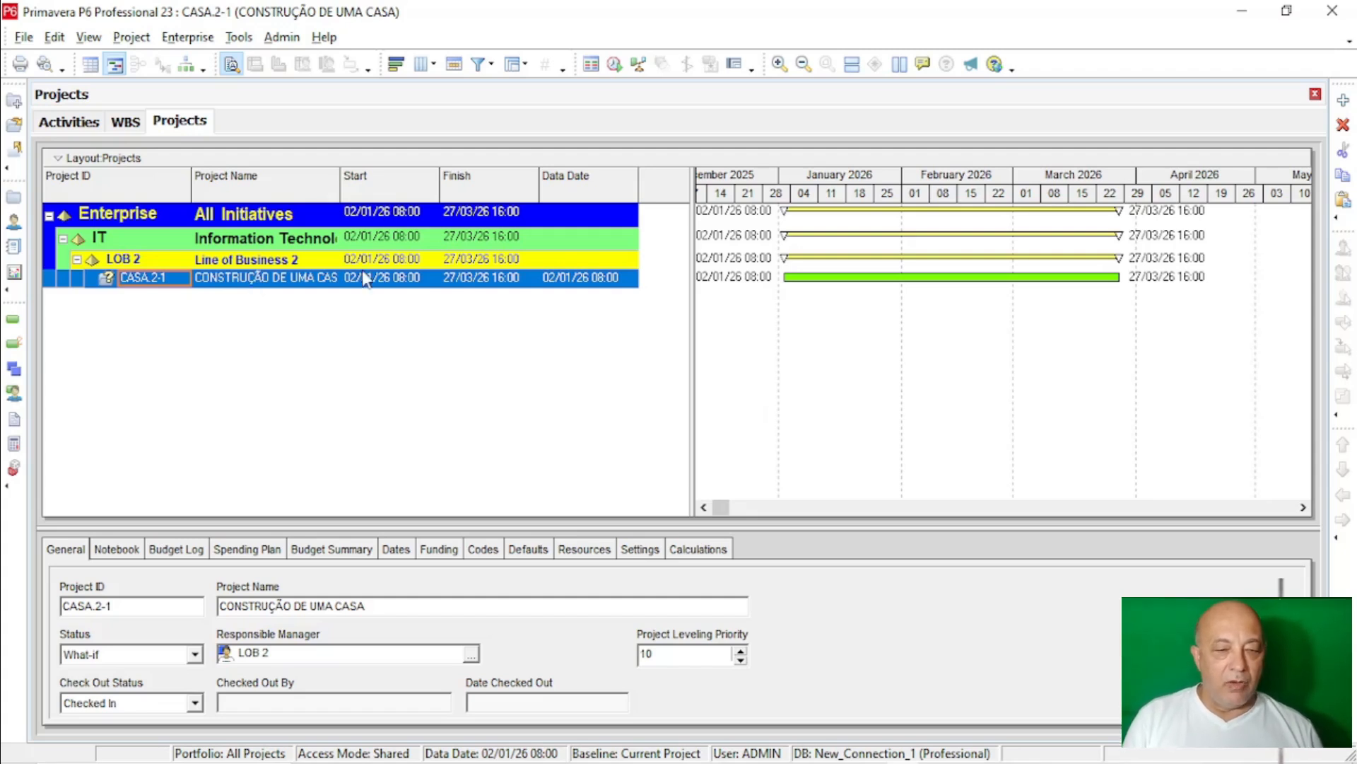
left_click_drag(340, 191, 365, 201)
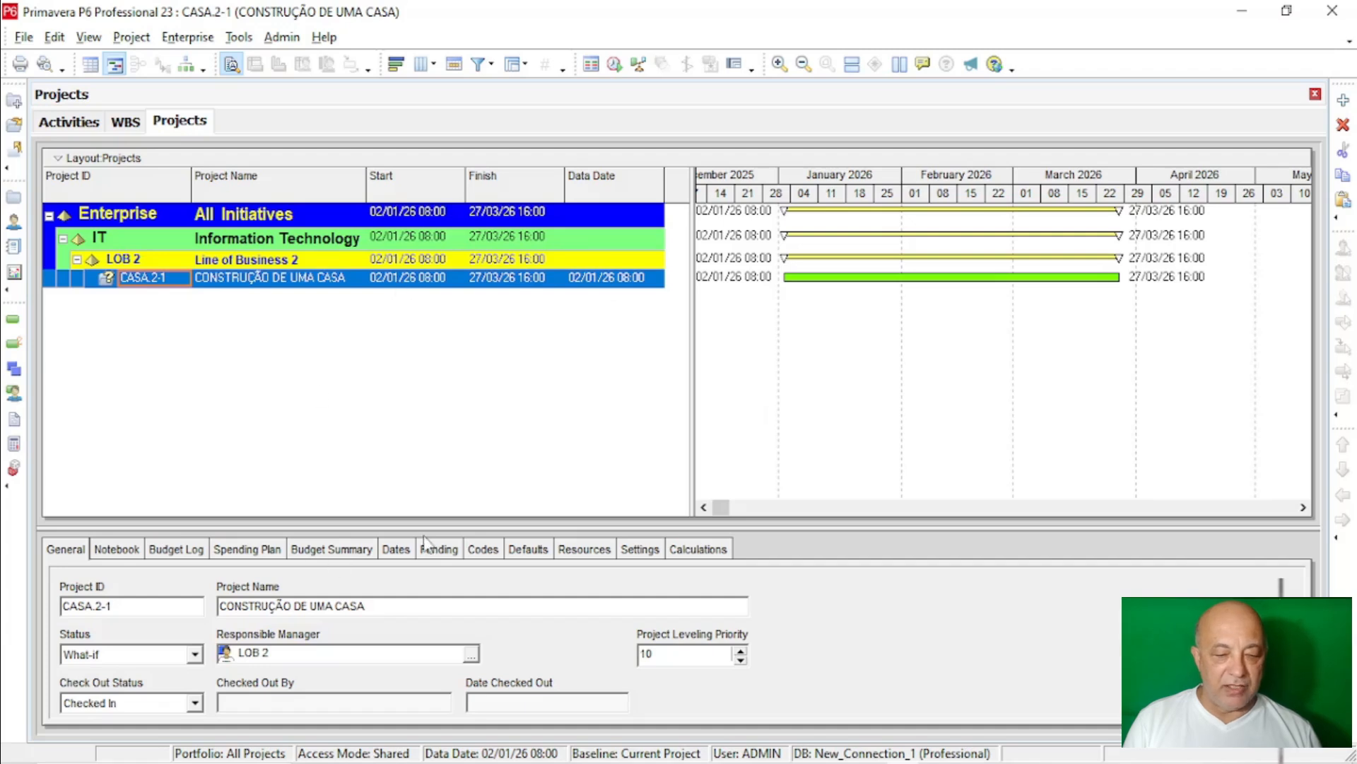
left_click(398, 550)
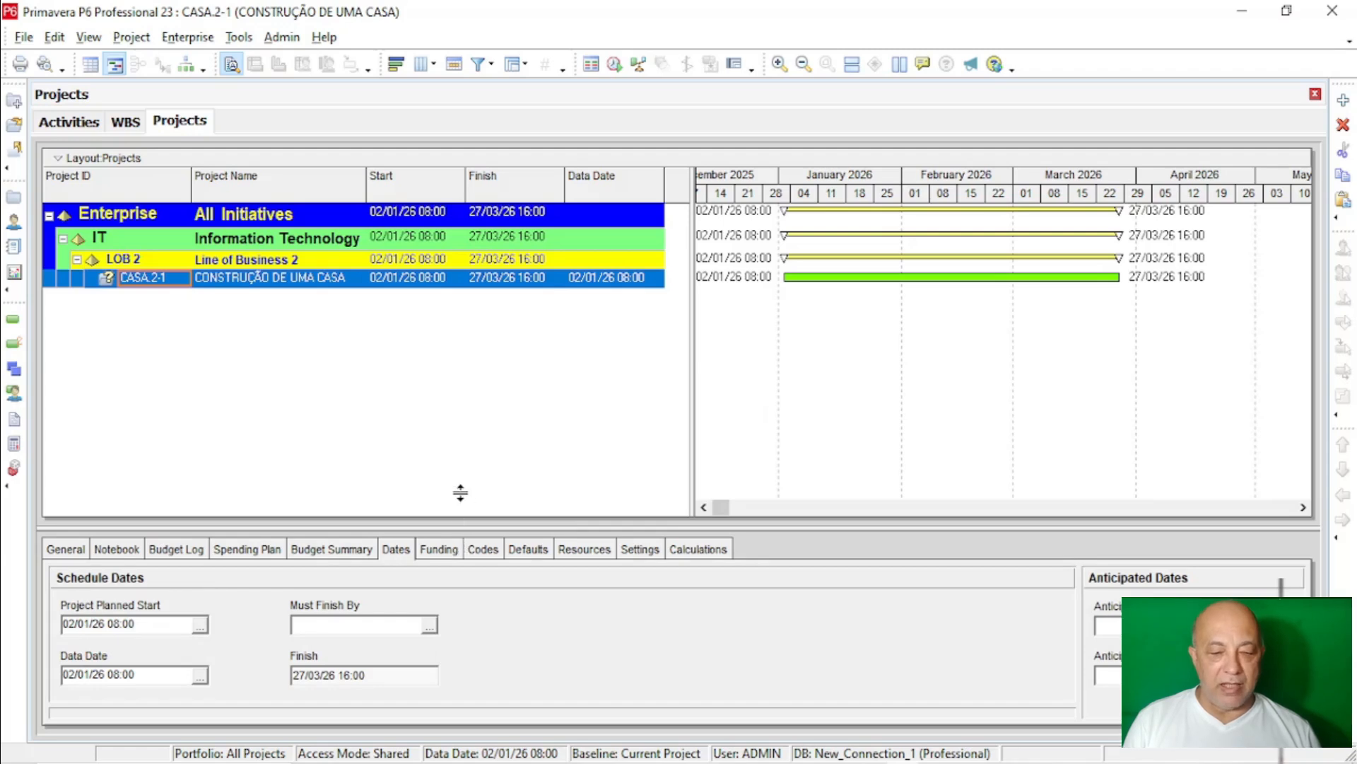
left_click_drag(460, 493, 461, 491)
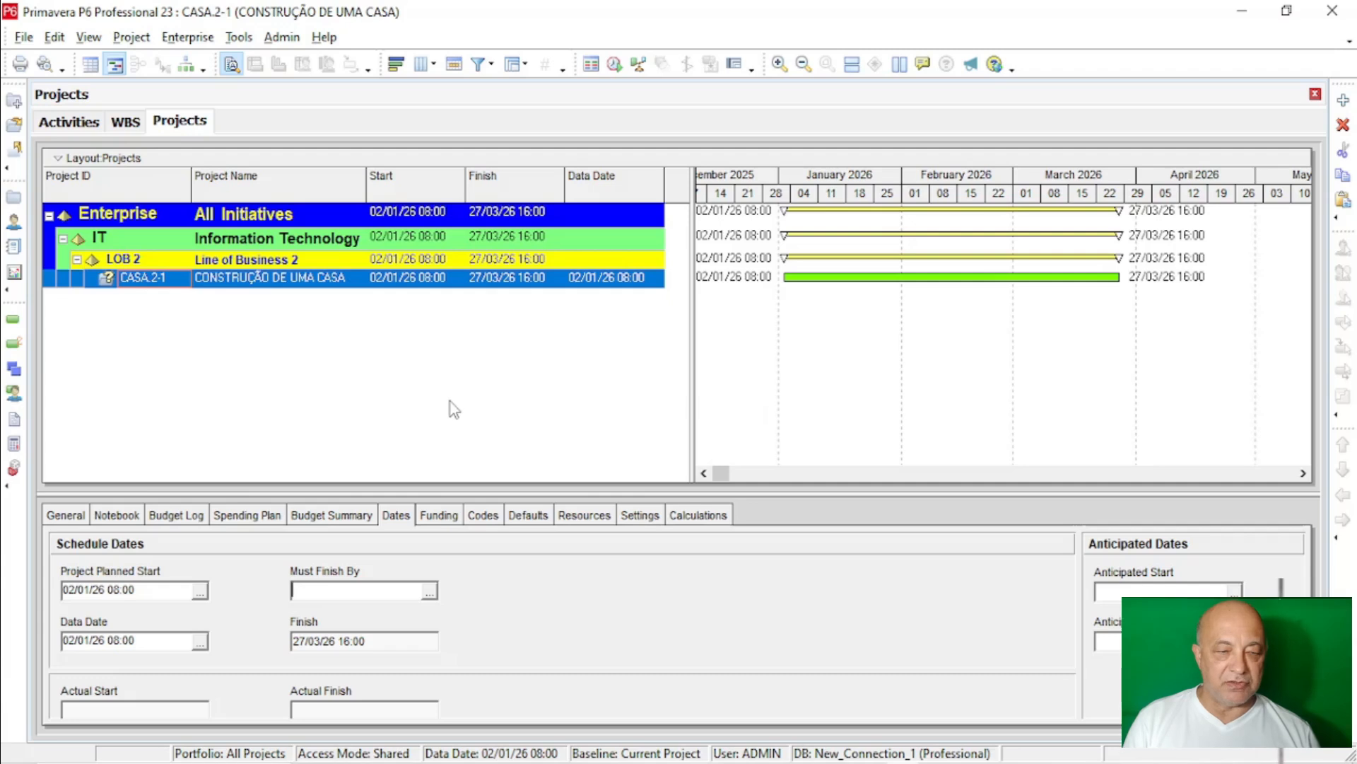
double_click(156, 279)
left_click(181, 281)
left_click(164, 339)
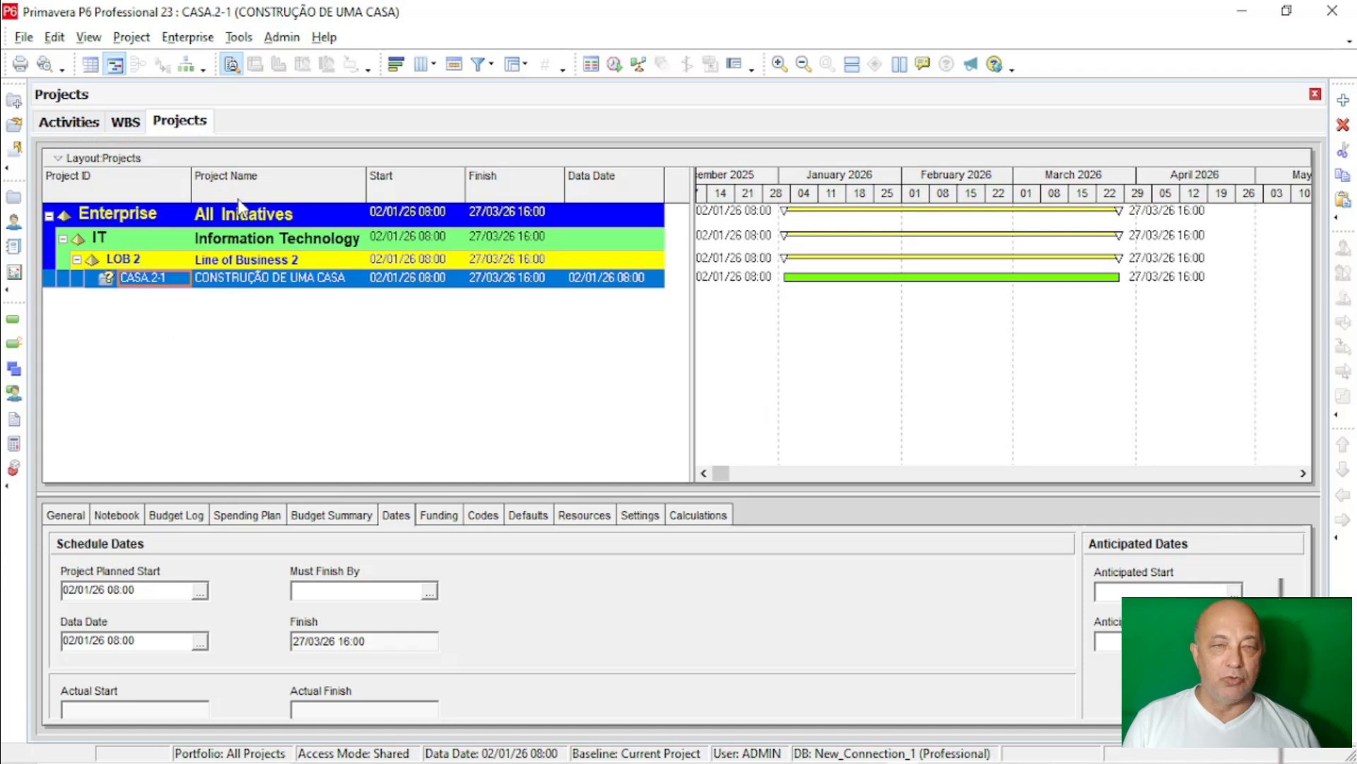
Step: Open the project's WBS and widen its table to reveal the Total Activities column
left_click(127, 122)
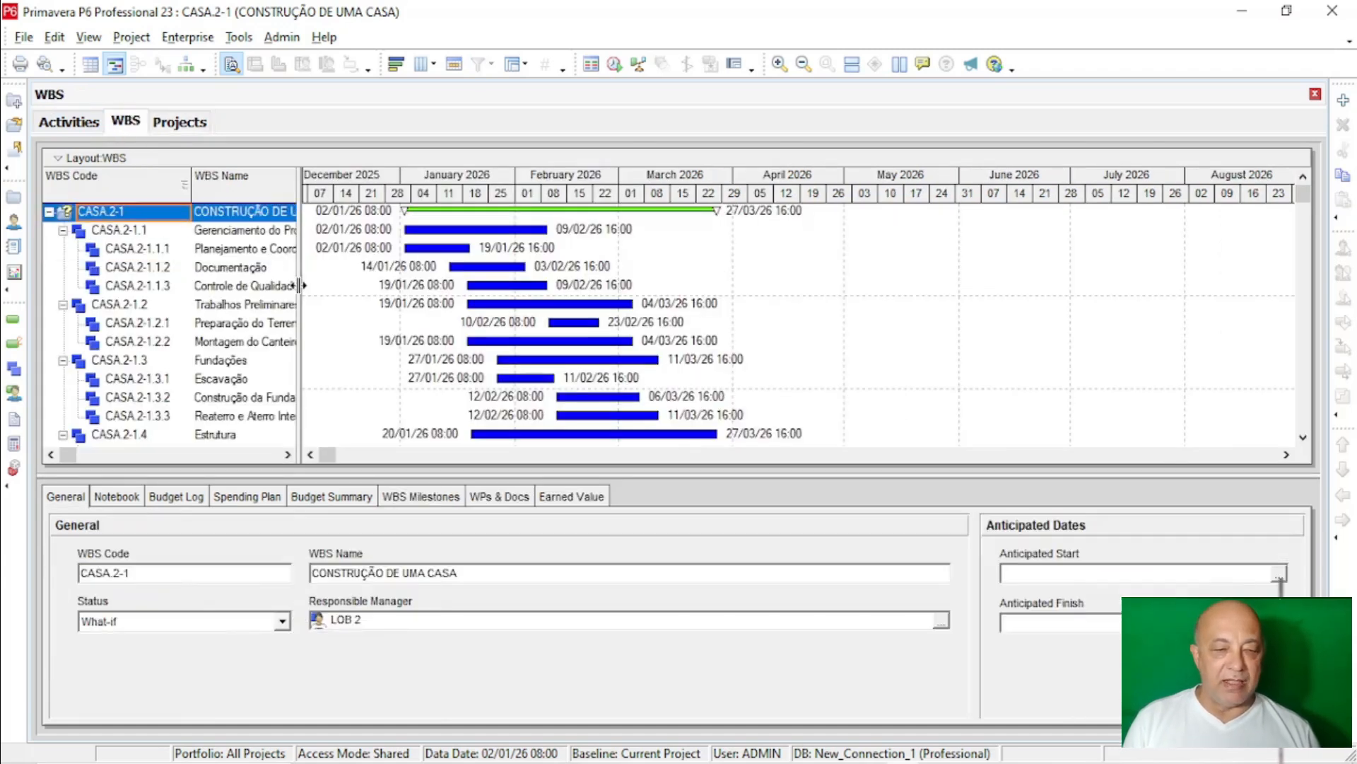
left_click_drag(300, 274, 509, 266)
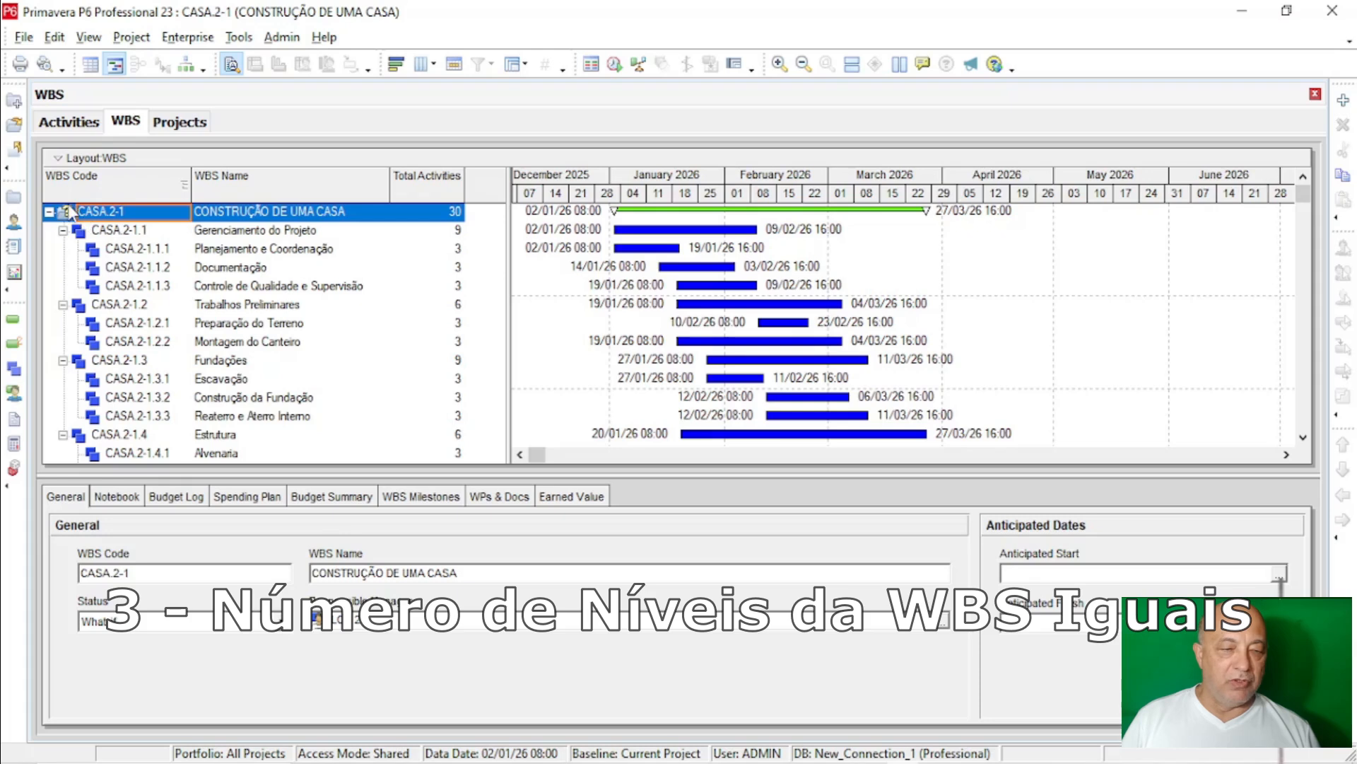
Step: Examine the WBS levels under each branch, from Gerenciamento do Projeto to Estrutura, to compare their depth
left_click(88, 231)
left_click(106, 251)
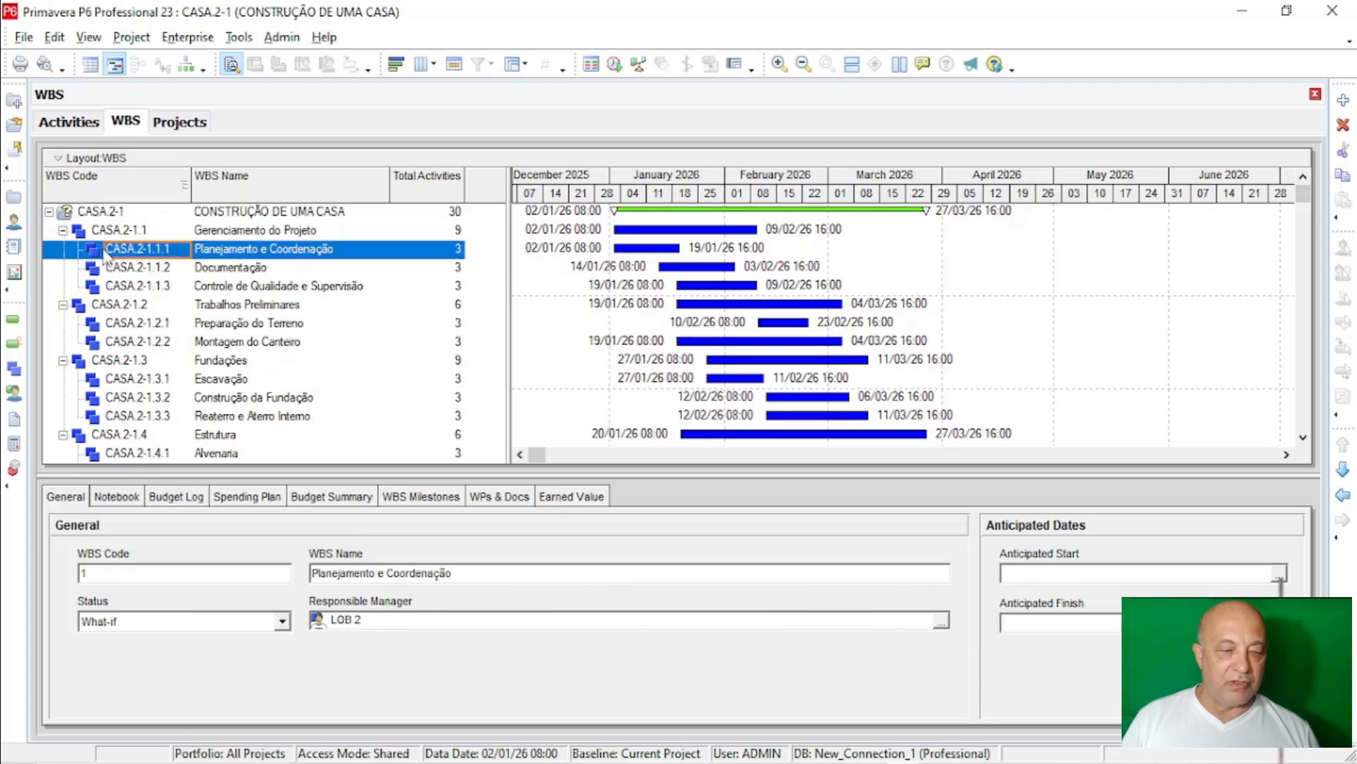
left_click(99, 307)
left_click(106, 325)
left_click(117, 362)
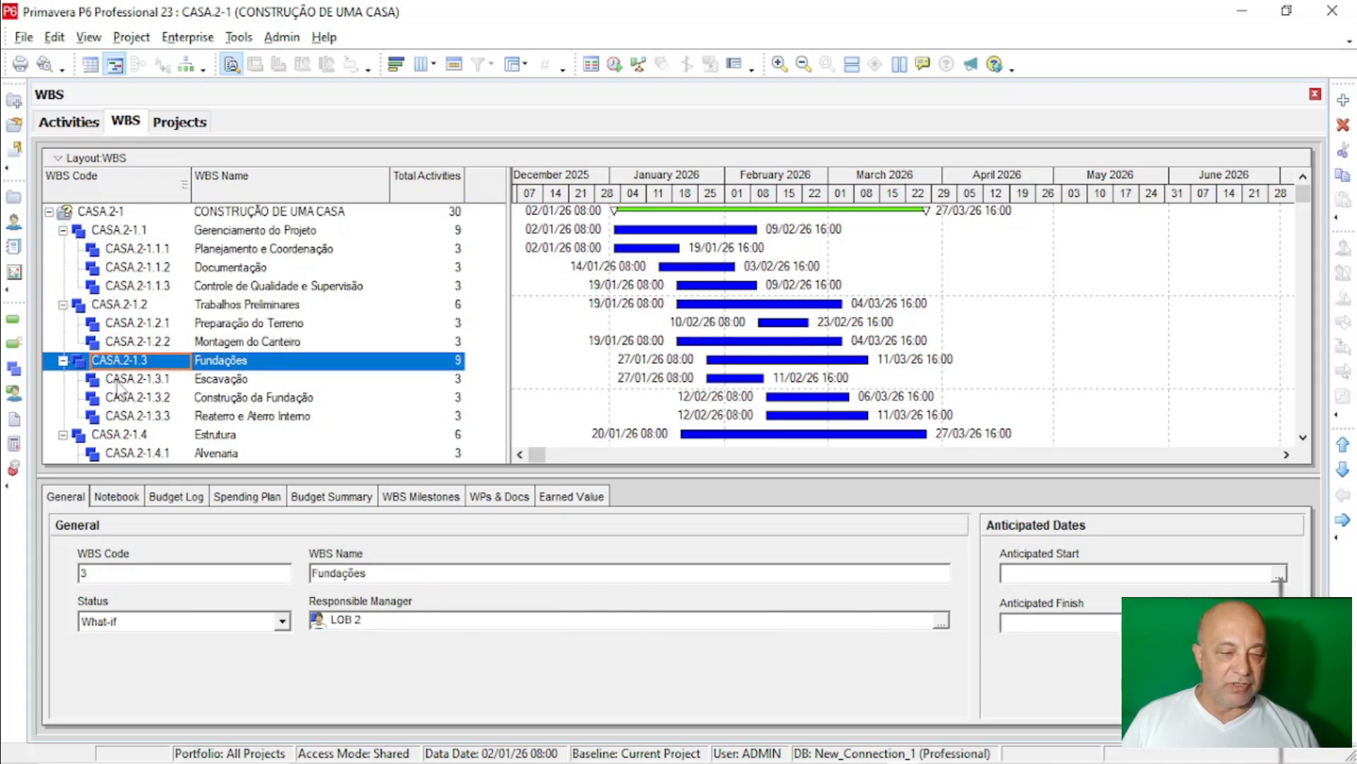
left_click(119, 380)
scroll(118, 382, "down", 1)
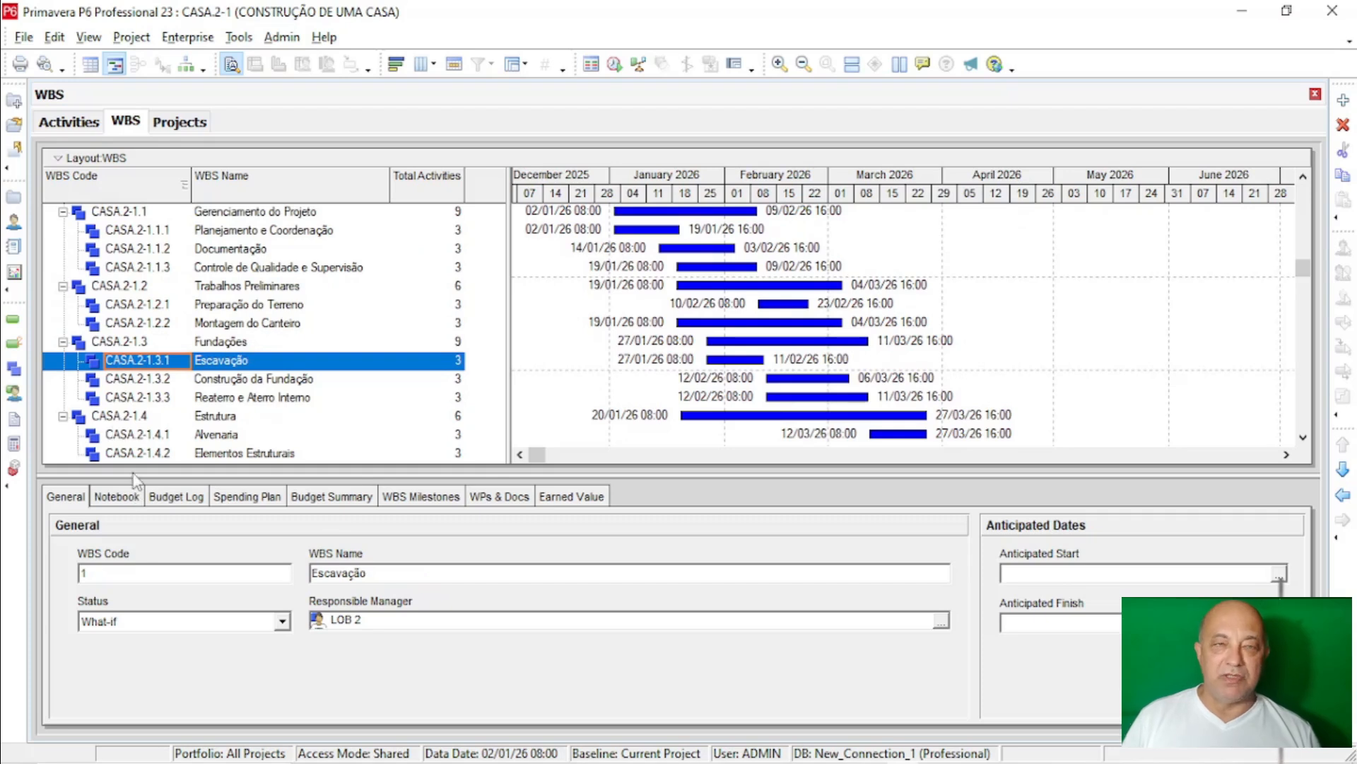
left_click(215, 441)
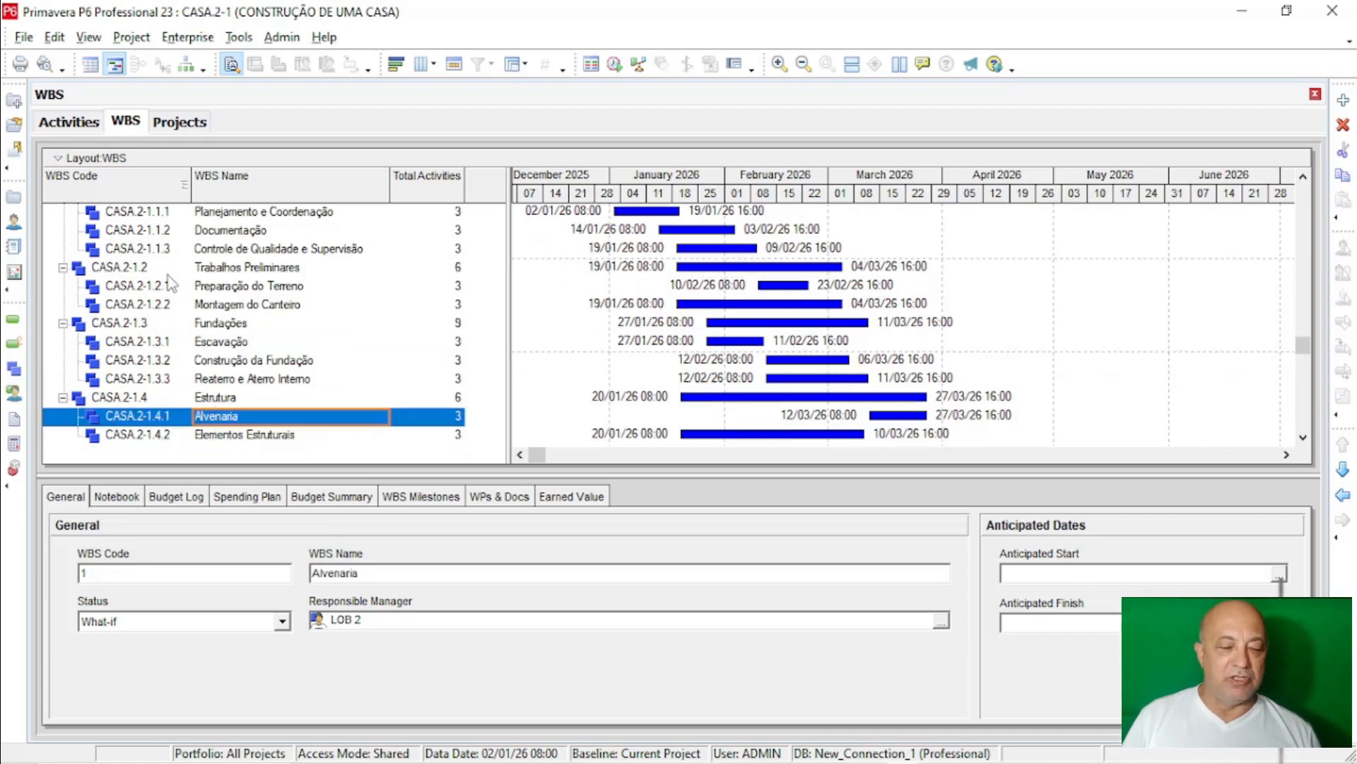
left_click(229, 341)
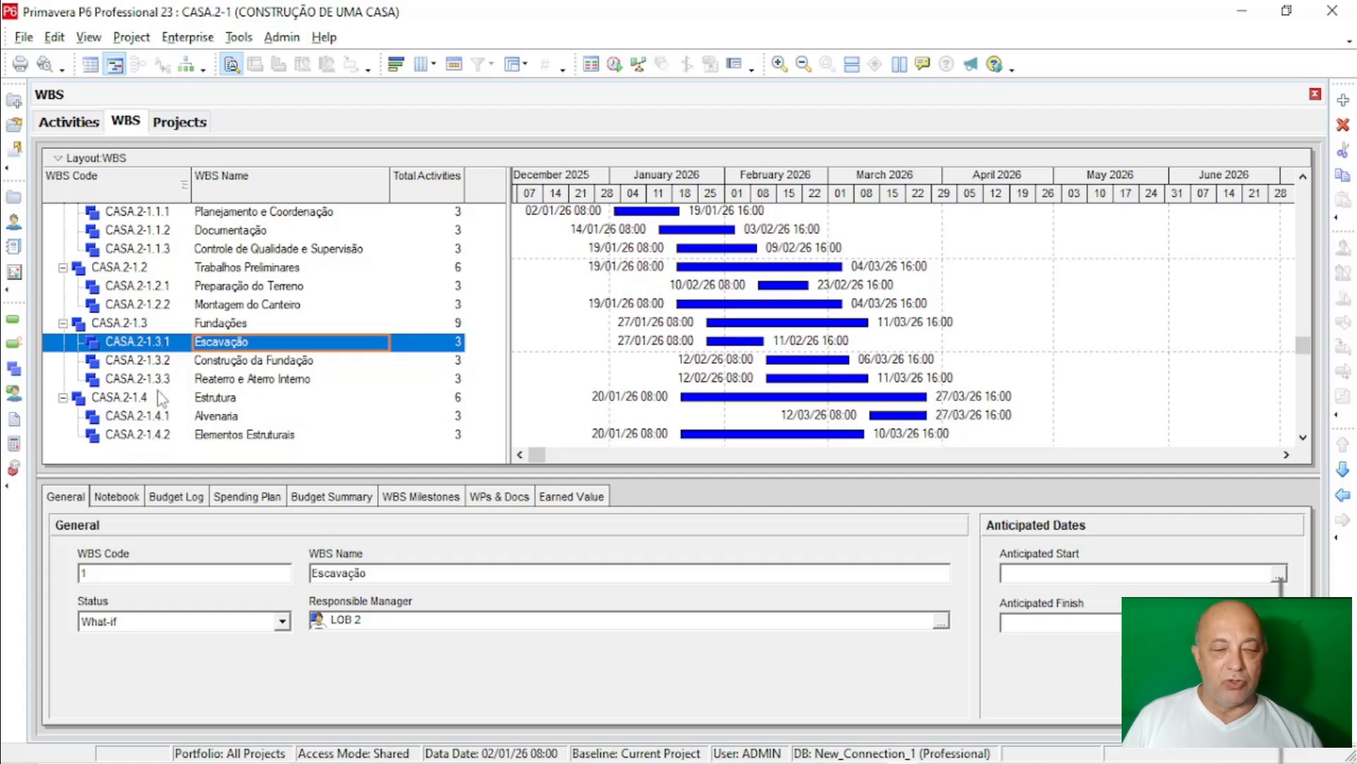
Step: Show the project's activities and expand the Planejamento e Coordenação and Documentação WBS groups
left_click(68, 118)
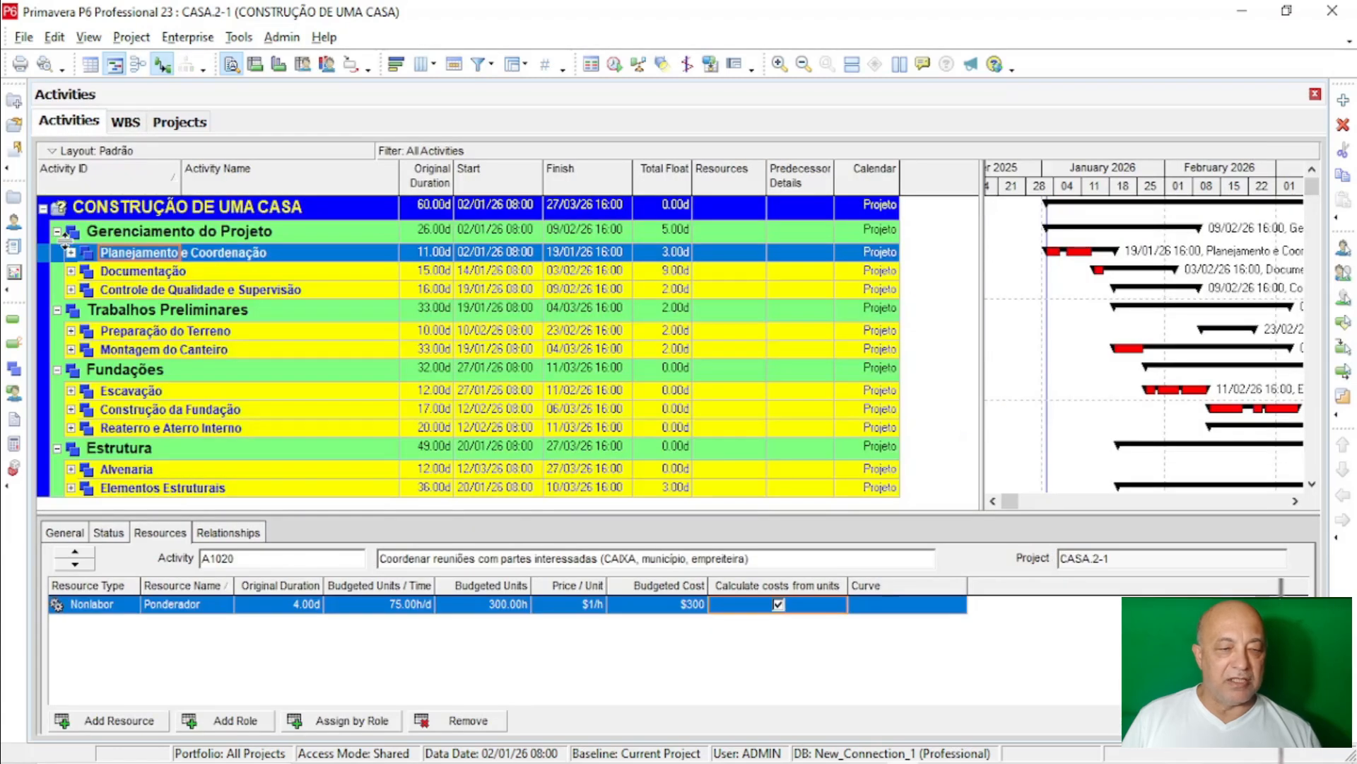
left_click(72, 253)
left_click(104, 273)
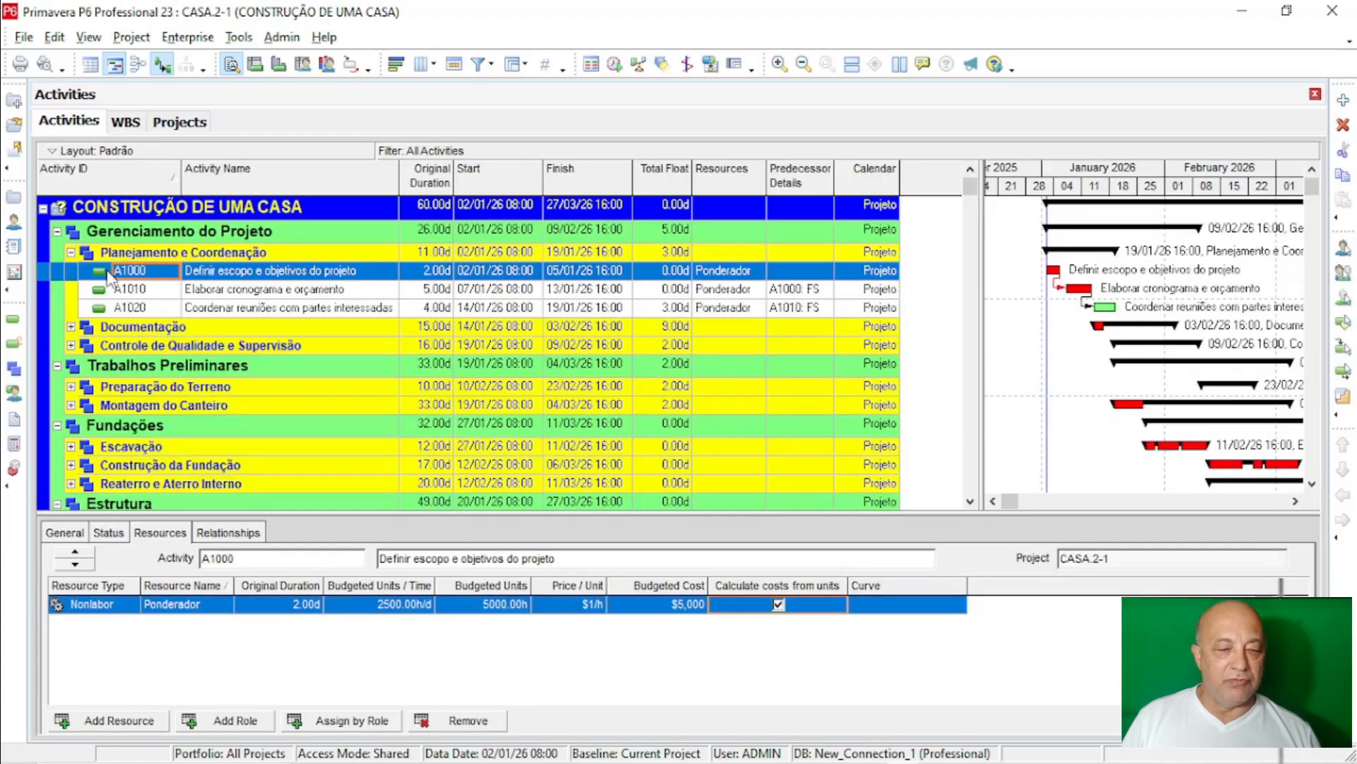
left_click(71, 327)
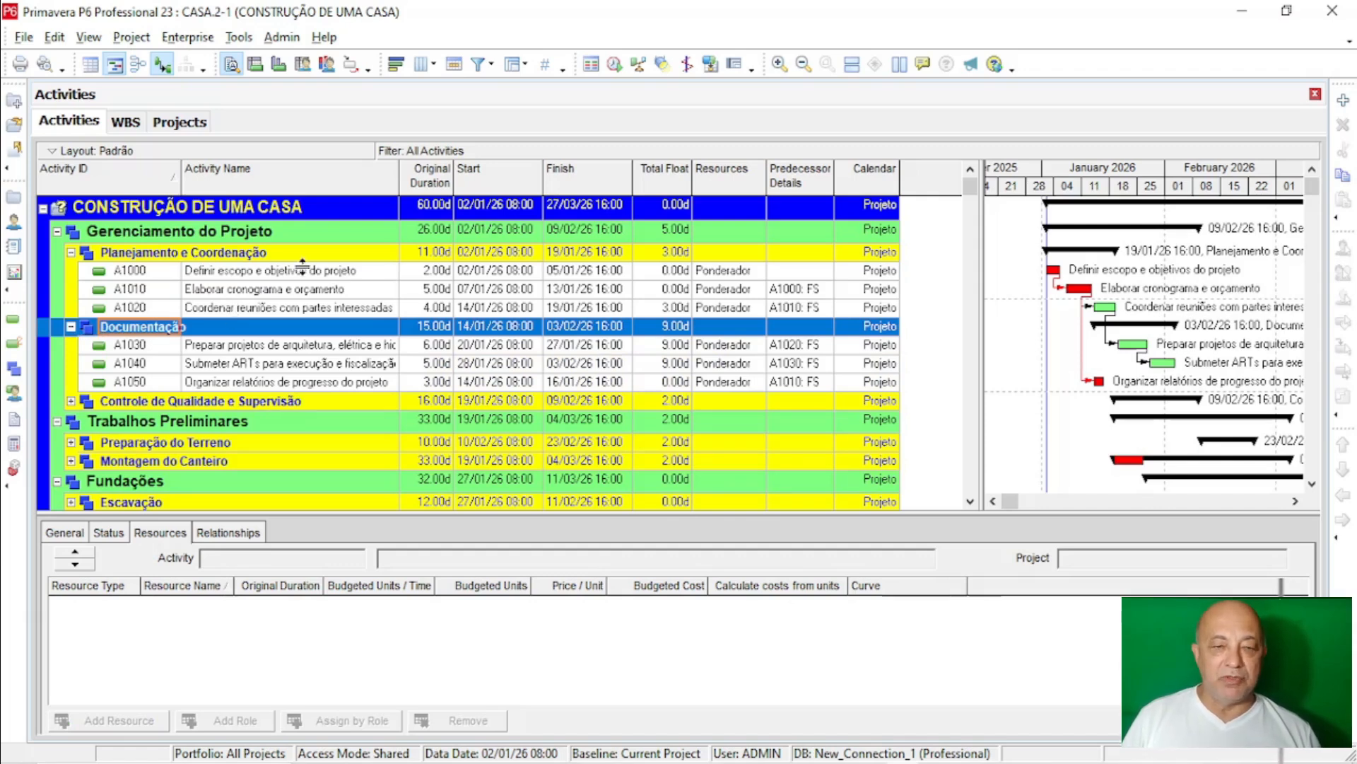
Step: Collapse the grouping bands of the activity table to WBS Level 3
right_click(318, 249)
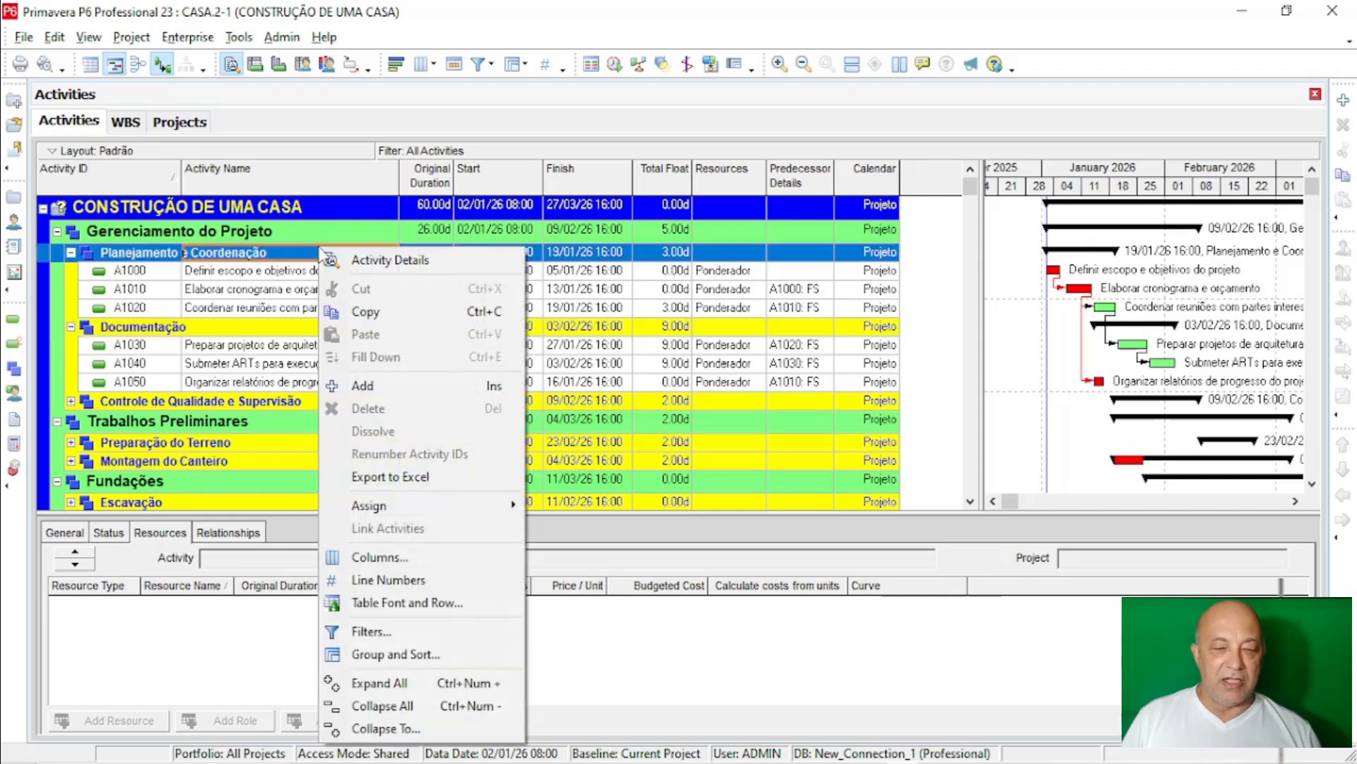
left_click(371, 735)
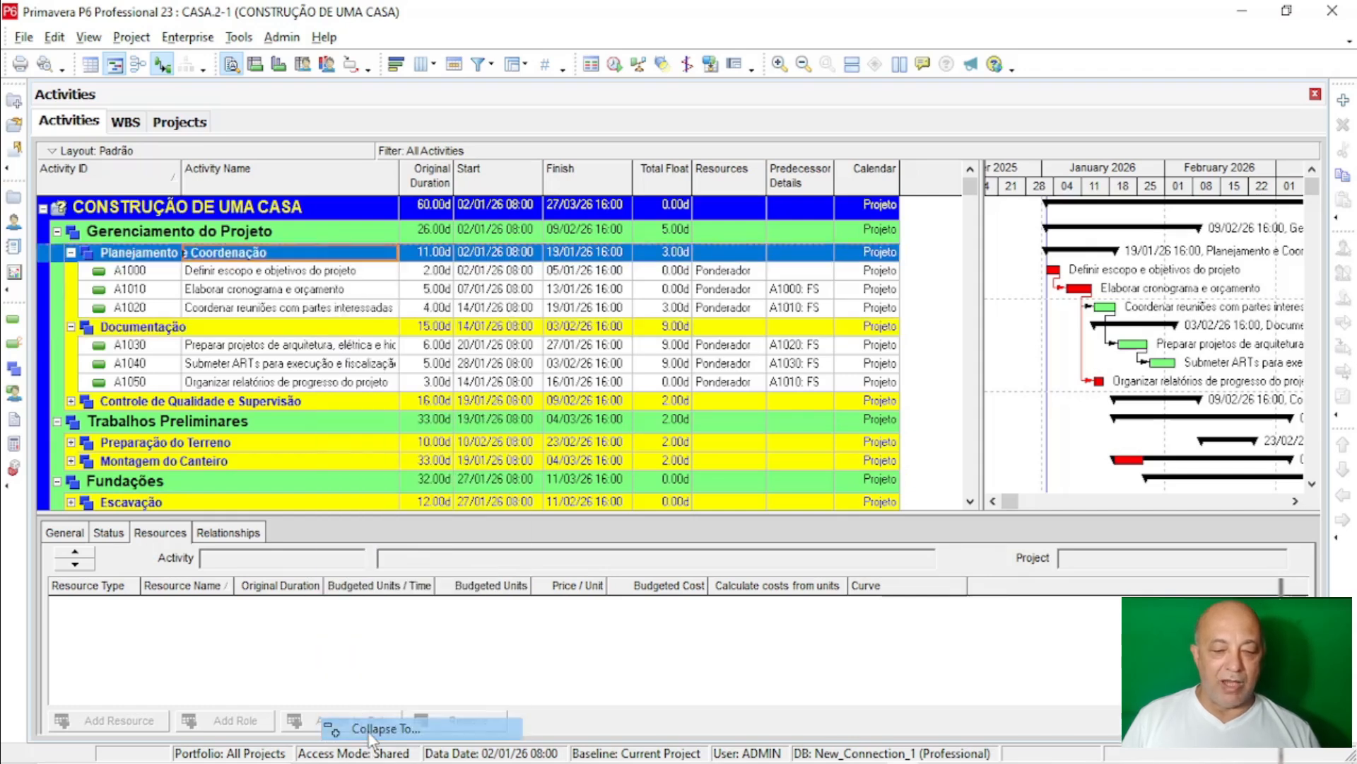
left_click(562, 376)
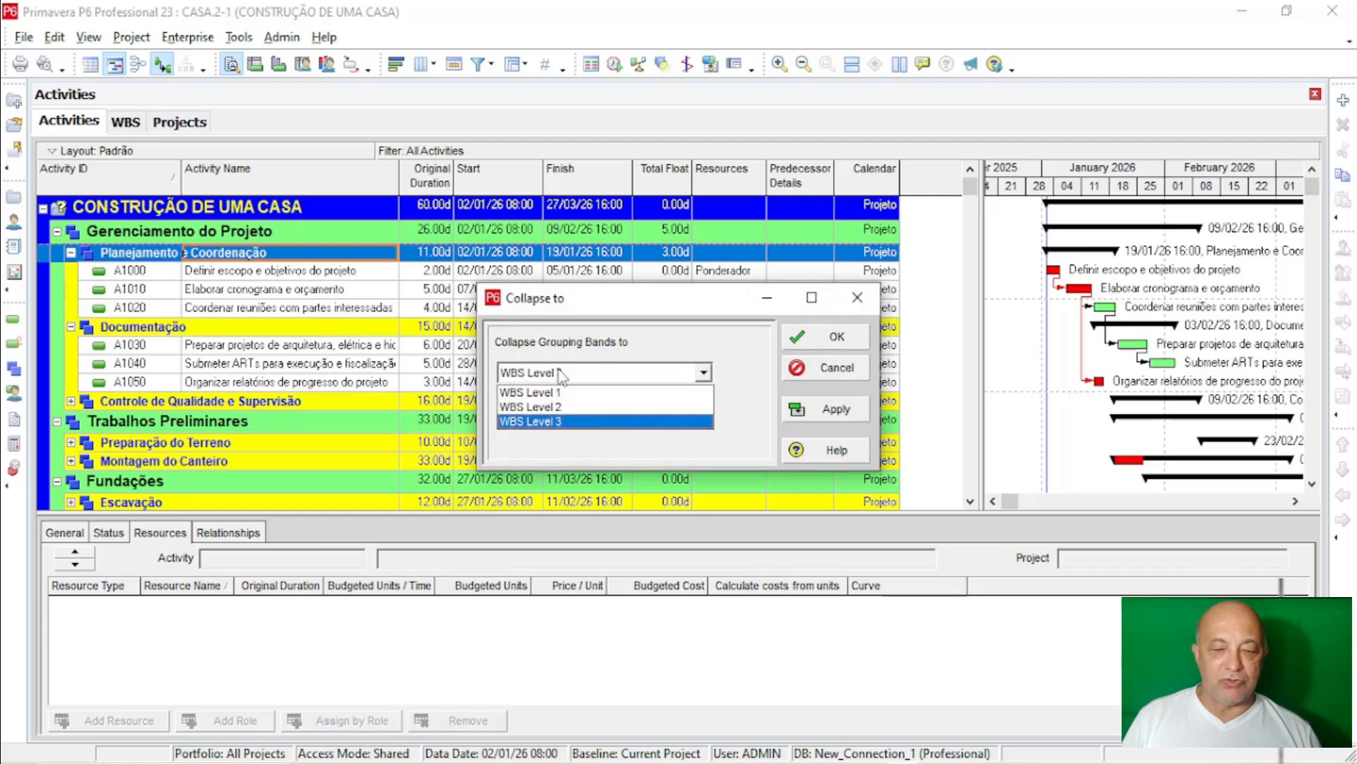
left_click(567, 428)
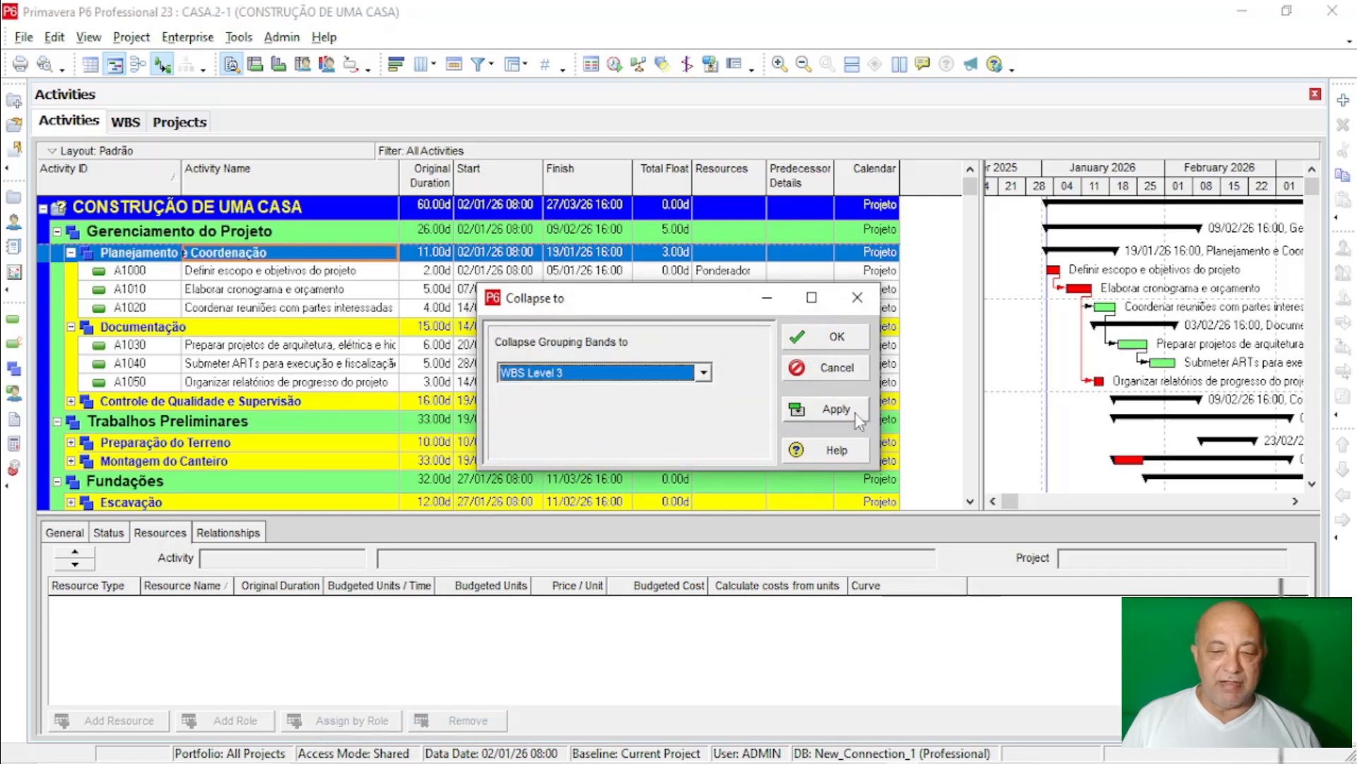
left_click(855, 413)
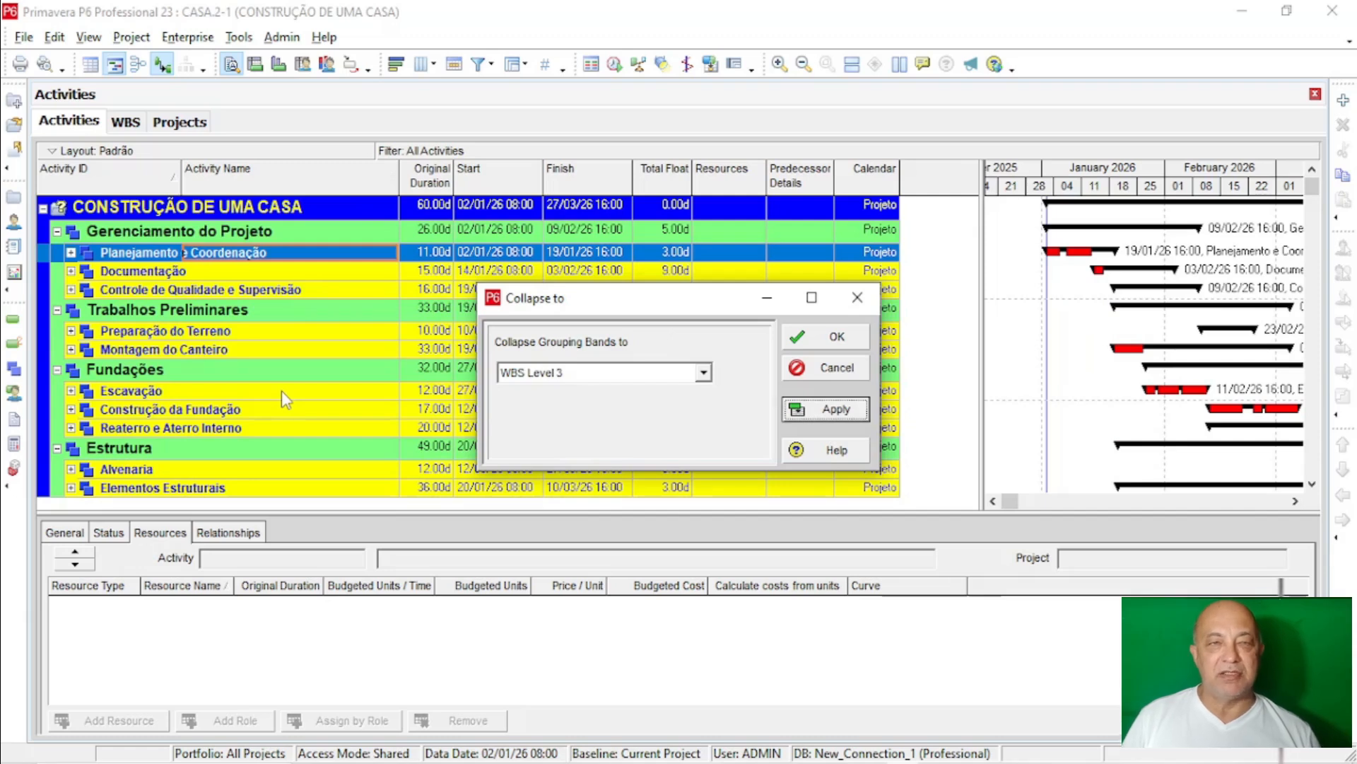
left_click(801, 339)
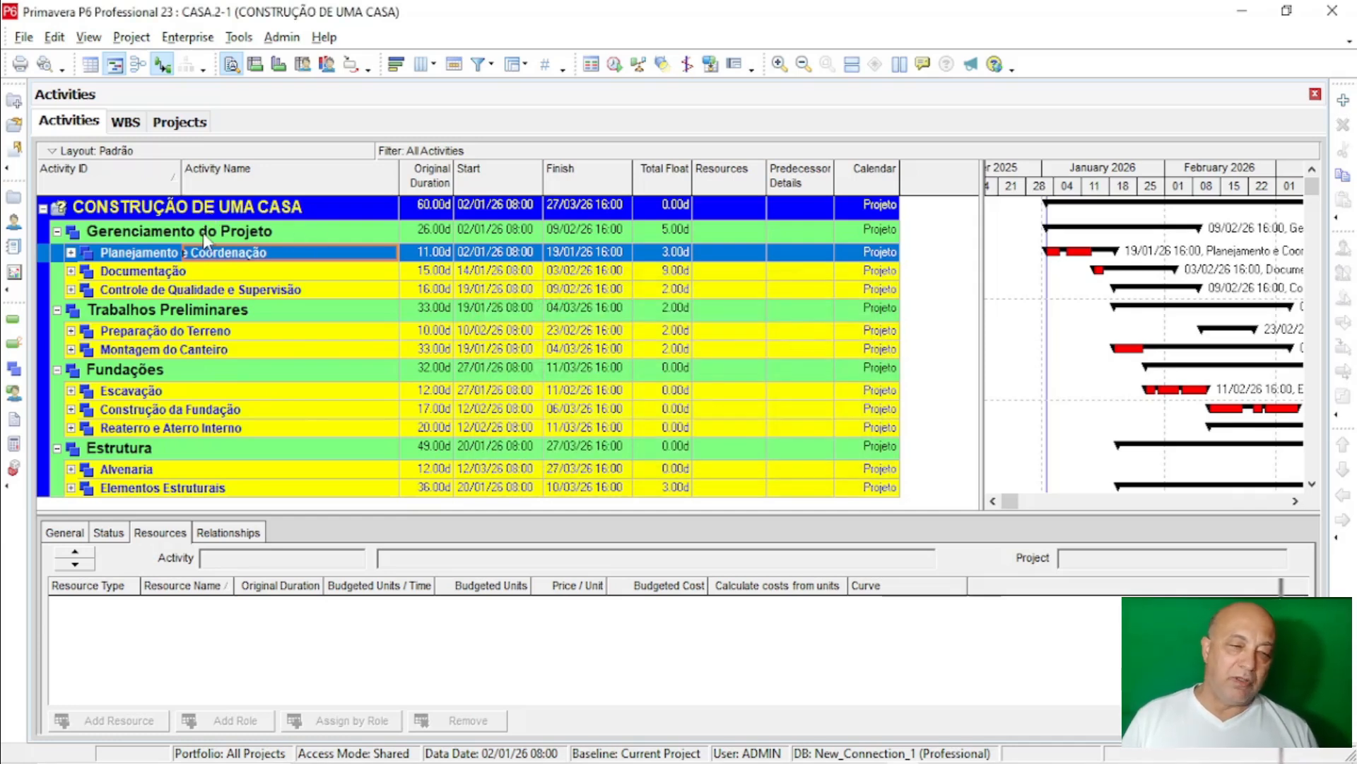
Step: Examine the WBS bands Gerenciamento do Projeto, Trabalhos Preliminares and Fundações, including the groups under Fundações
left_click(133, 233)
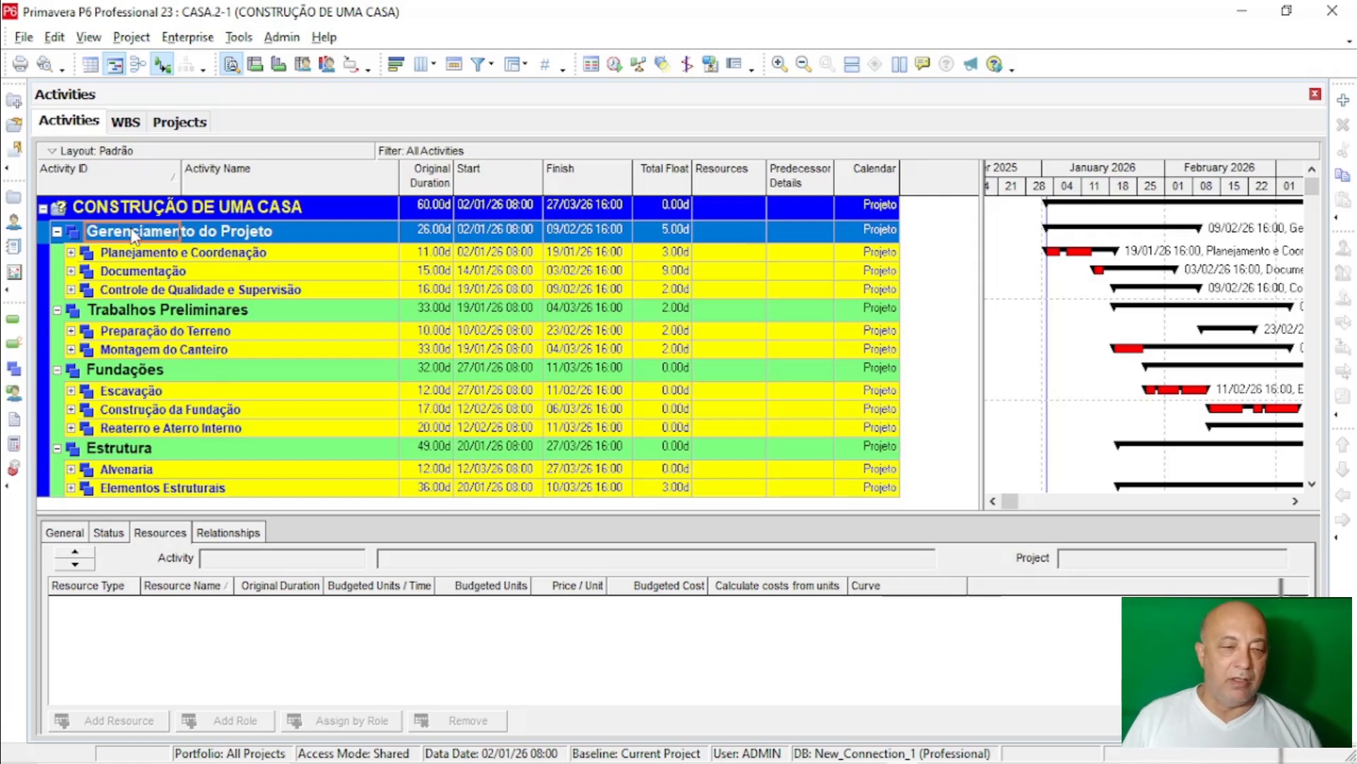
left_click(148, 312)
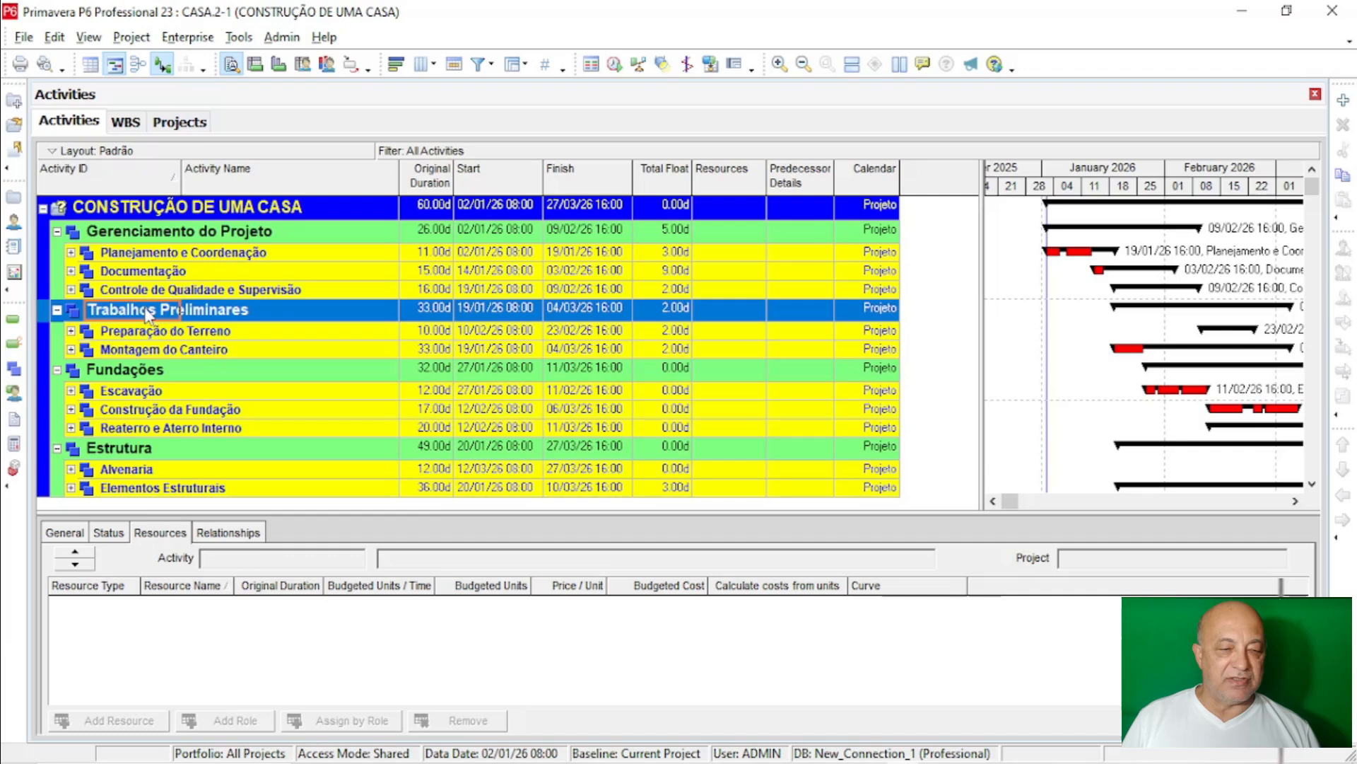
left_click(183, 369)
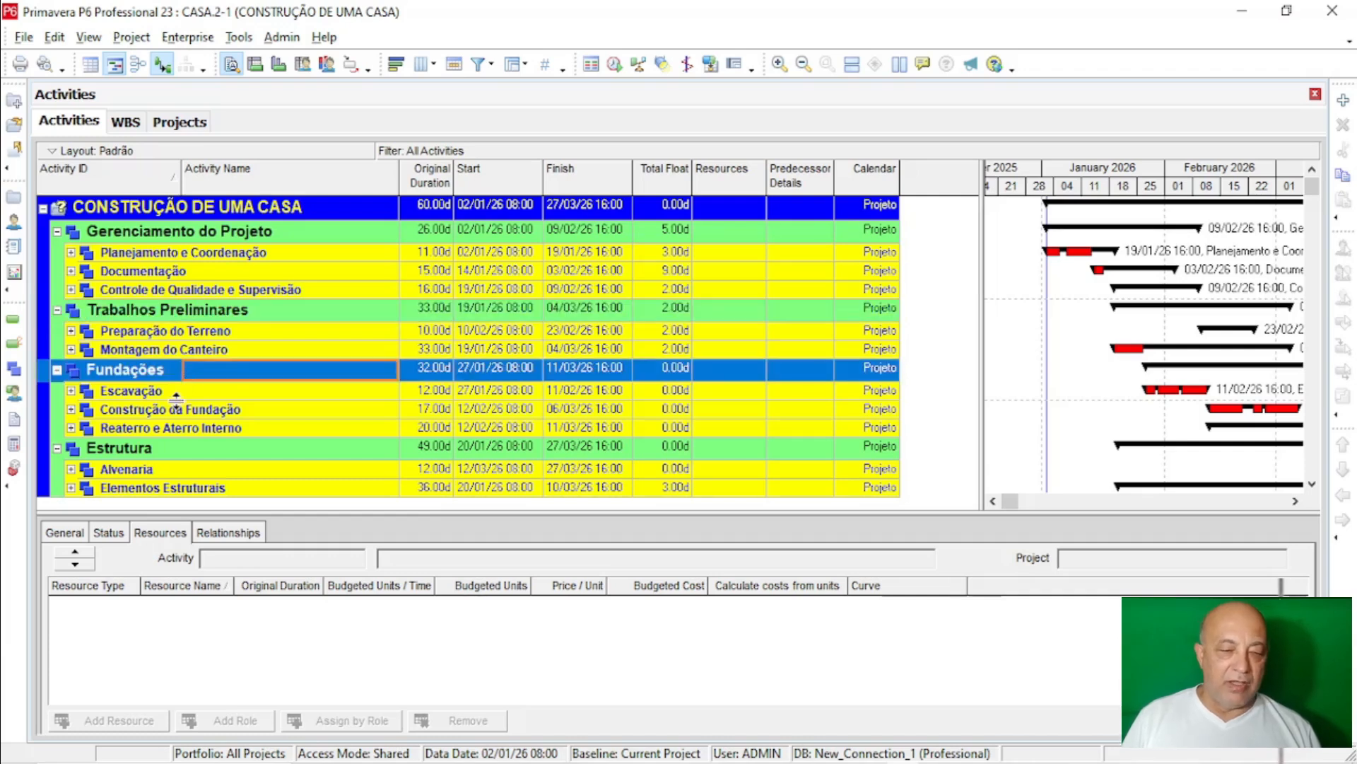
left_click(165, 395)
left_click(165, 410)
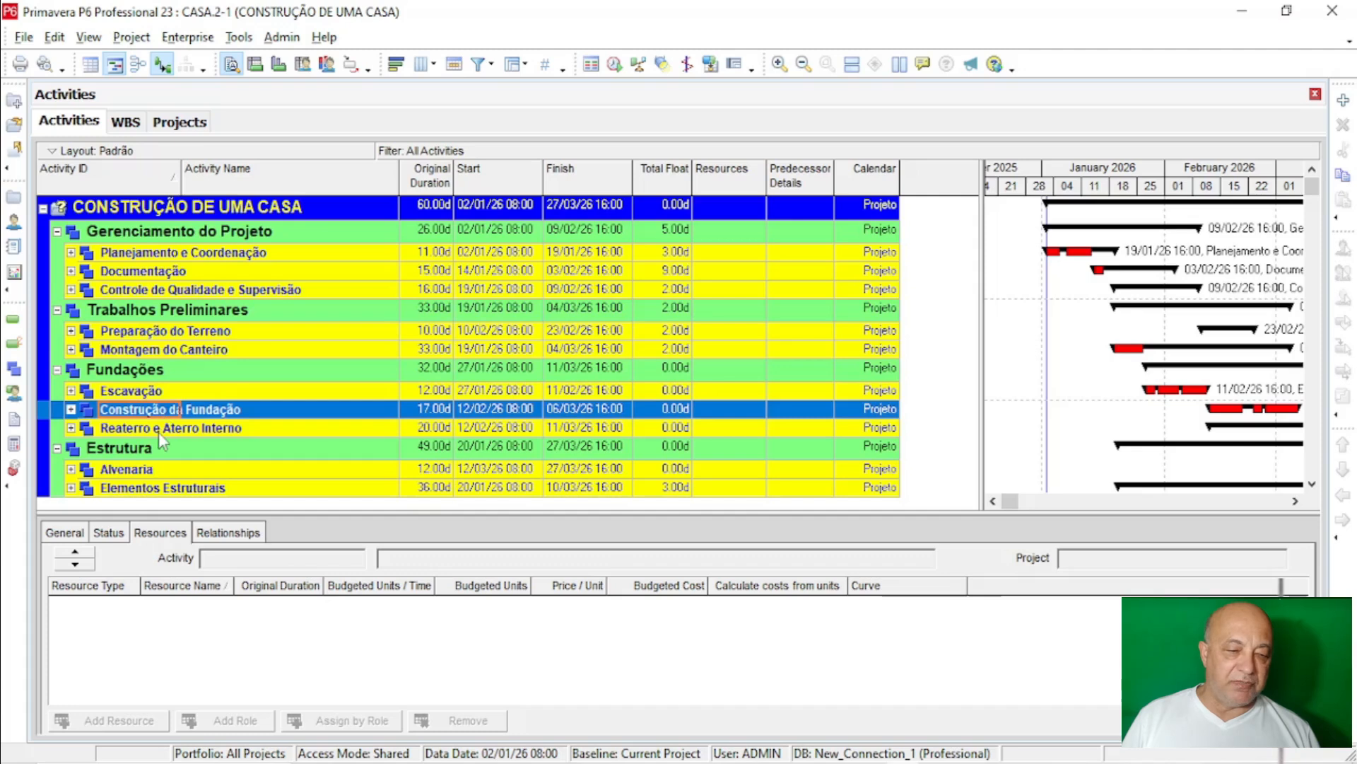
left_click(160, 431)
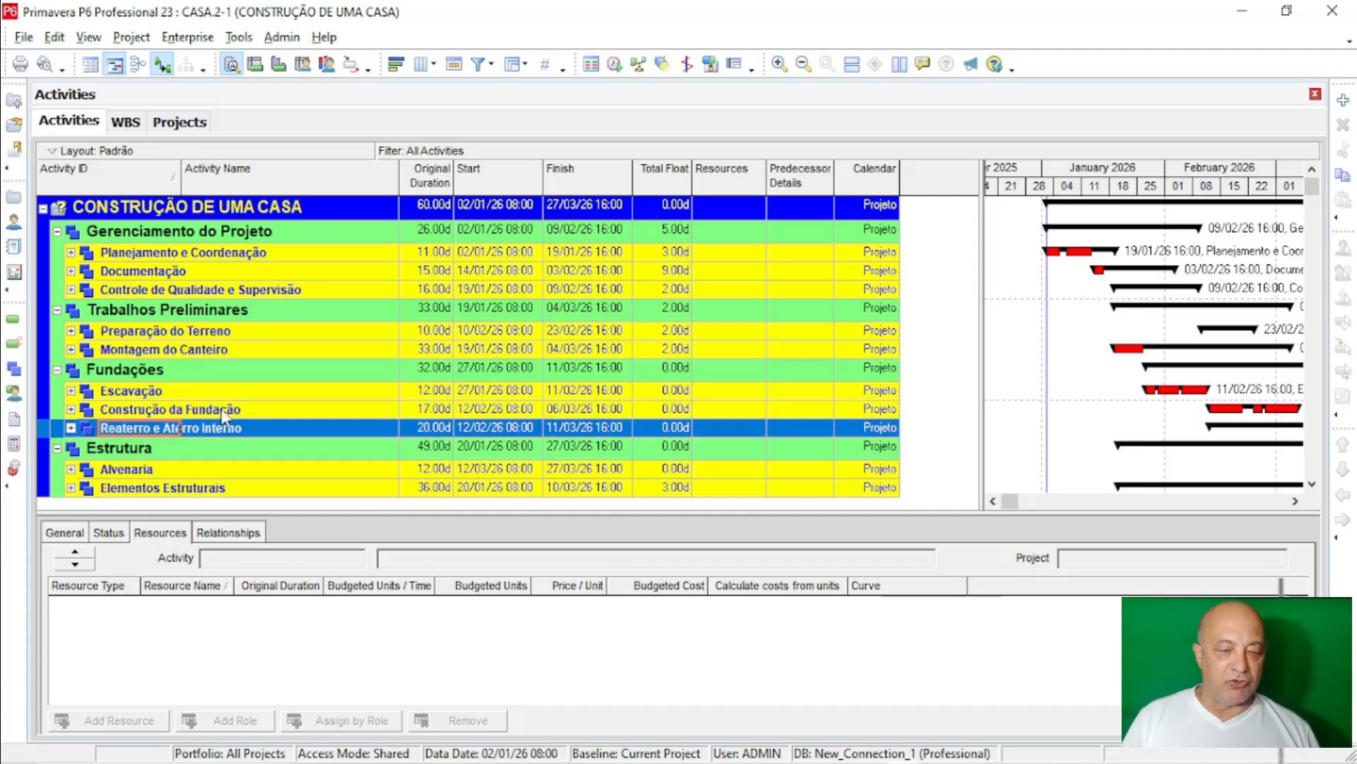
Step: Expand the Escavação and Planejamento e Coordenação groups and show the general details of activity A1000
left_click(71, 391)
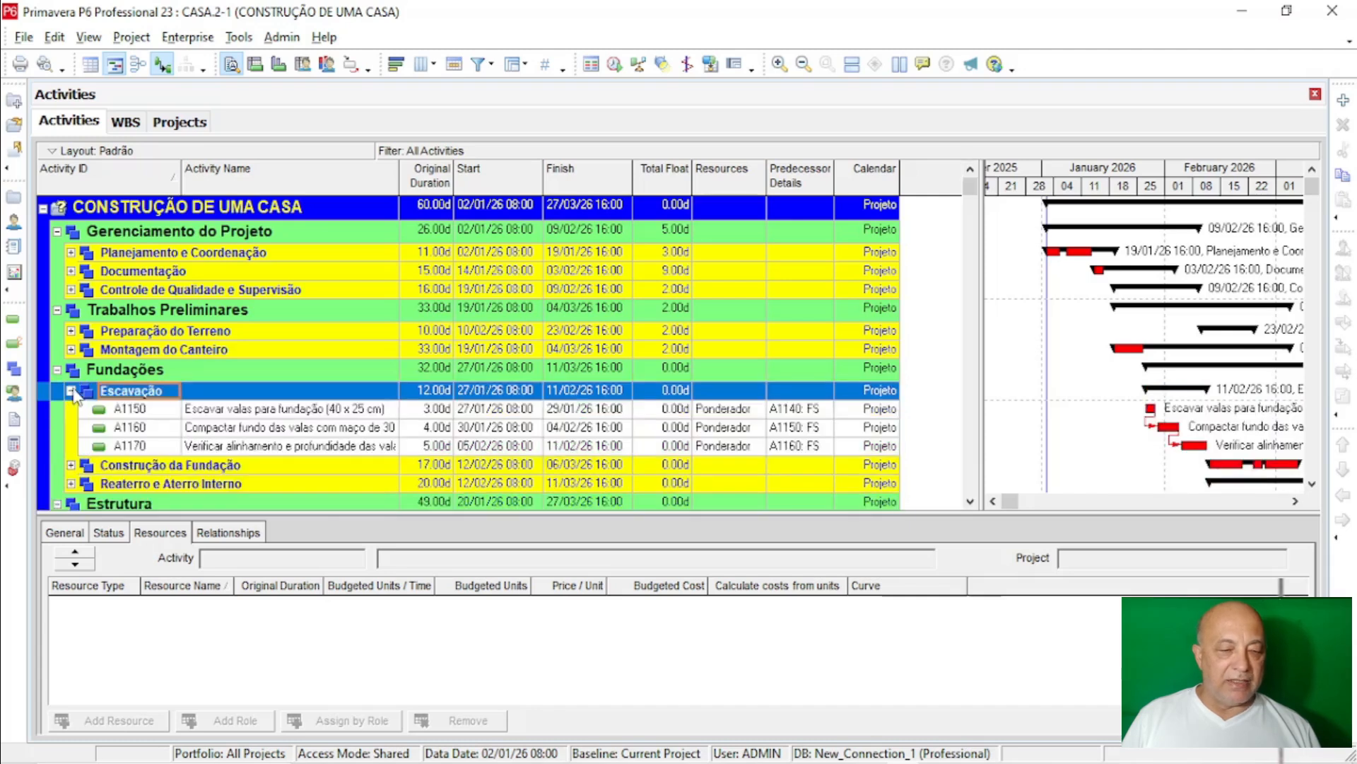
left_click(116, 413)
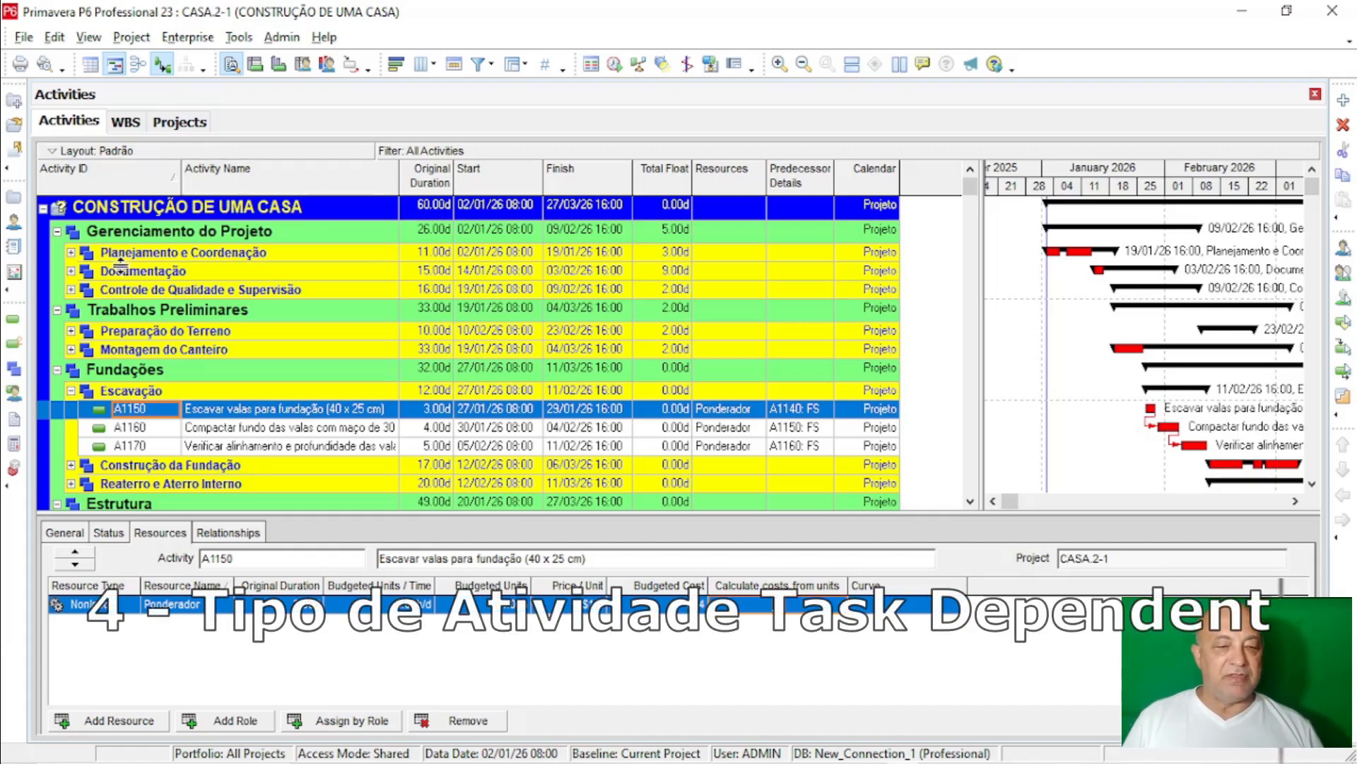
left_click(71, 252)
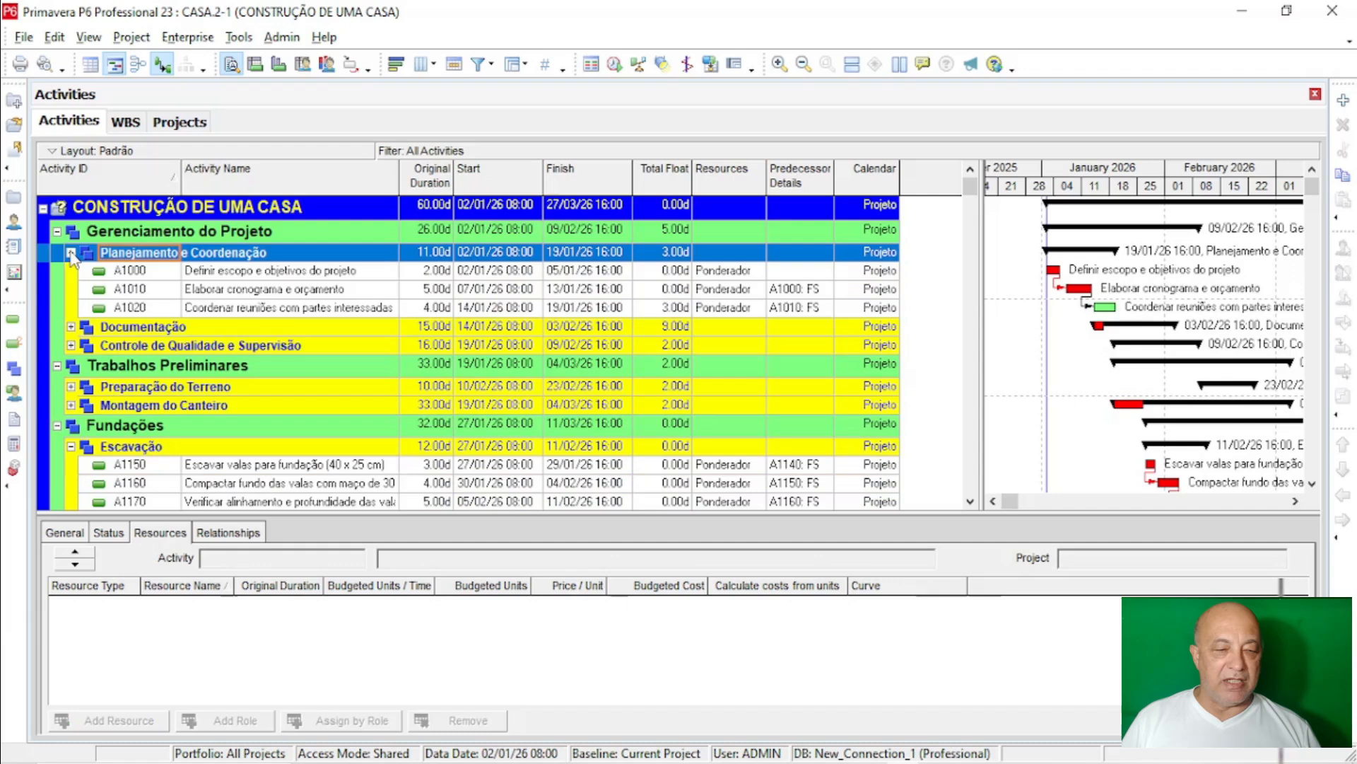
left_click(115, 270)
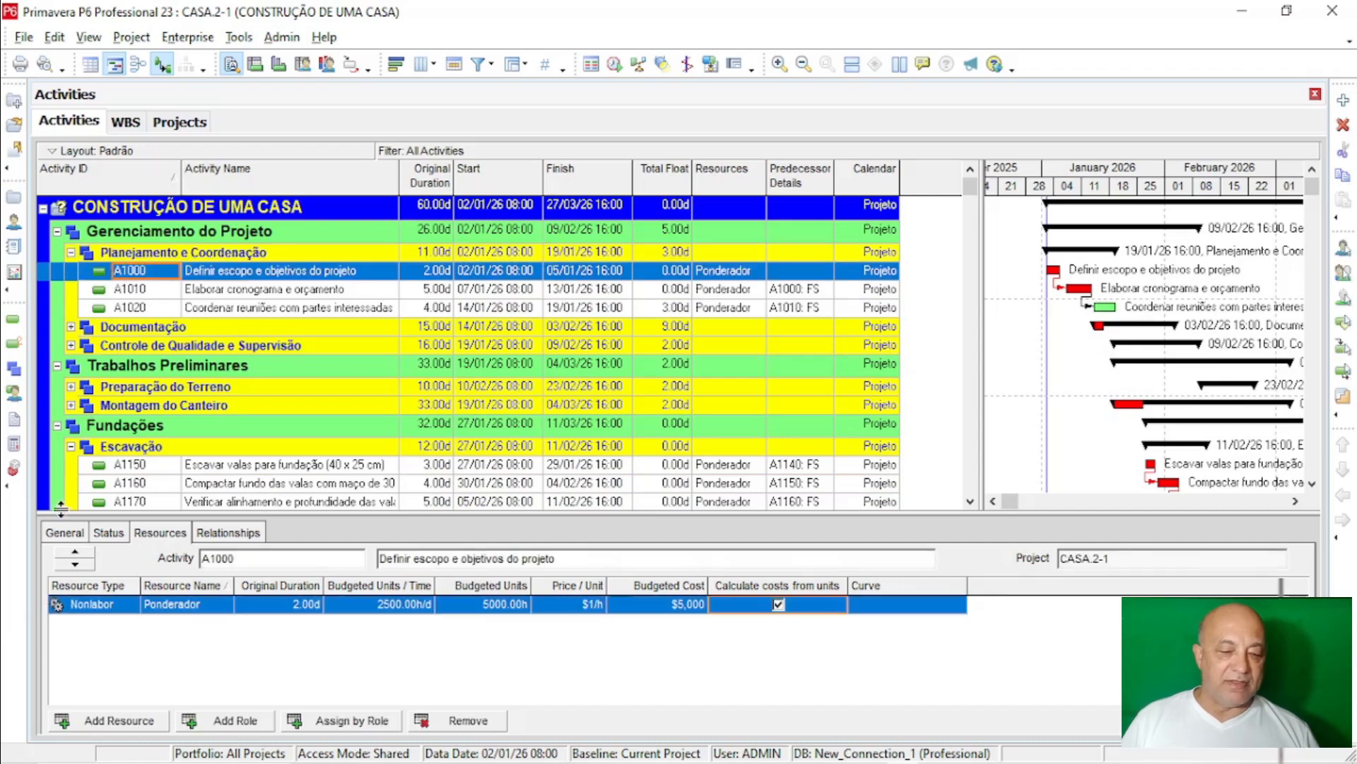
left_click(65, 538)
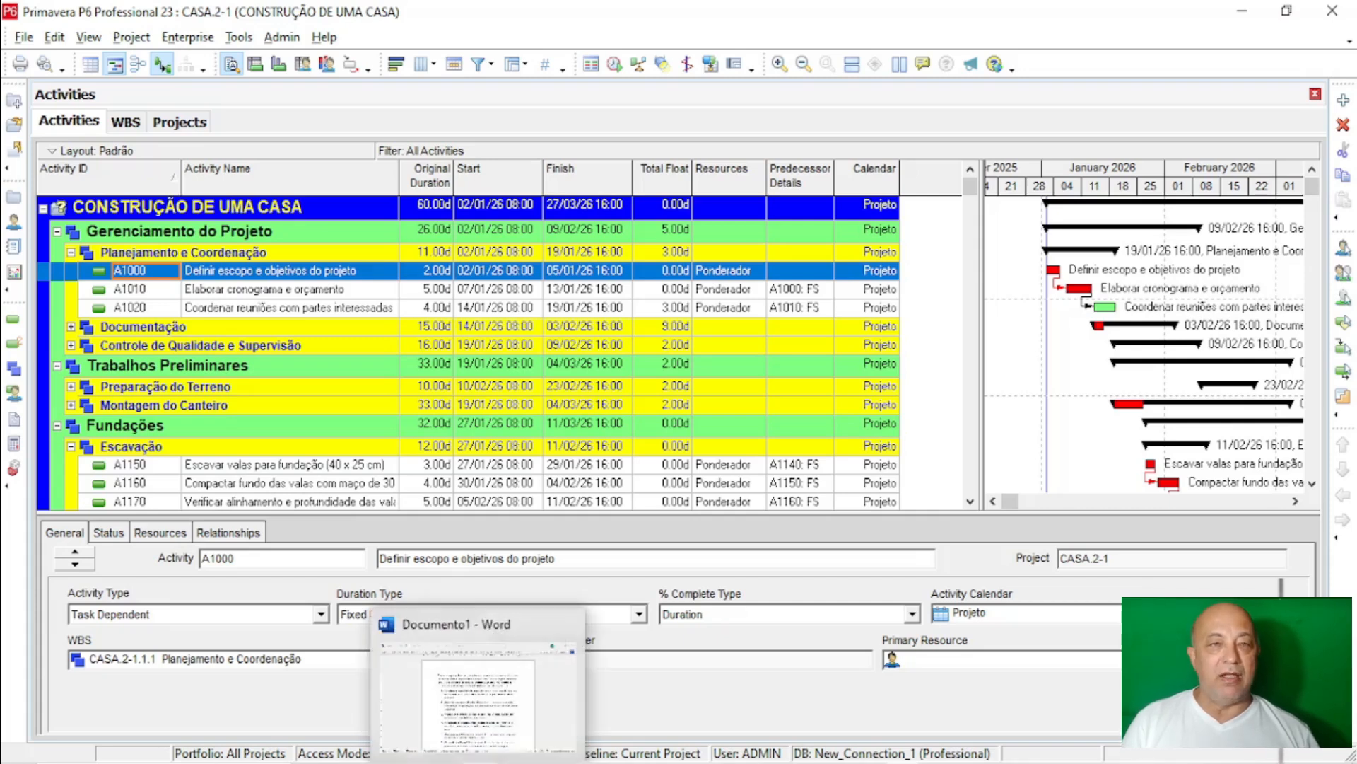
Step: Switch to the Word document Documento1 and read its list of activities that stay off the critical path
left_click(478, 762)
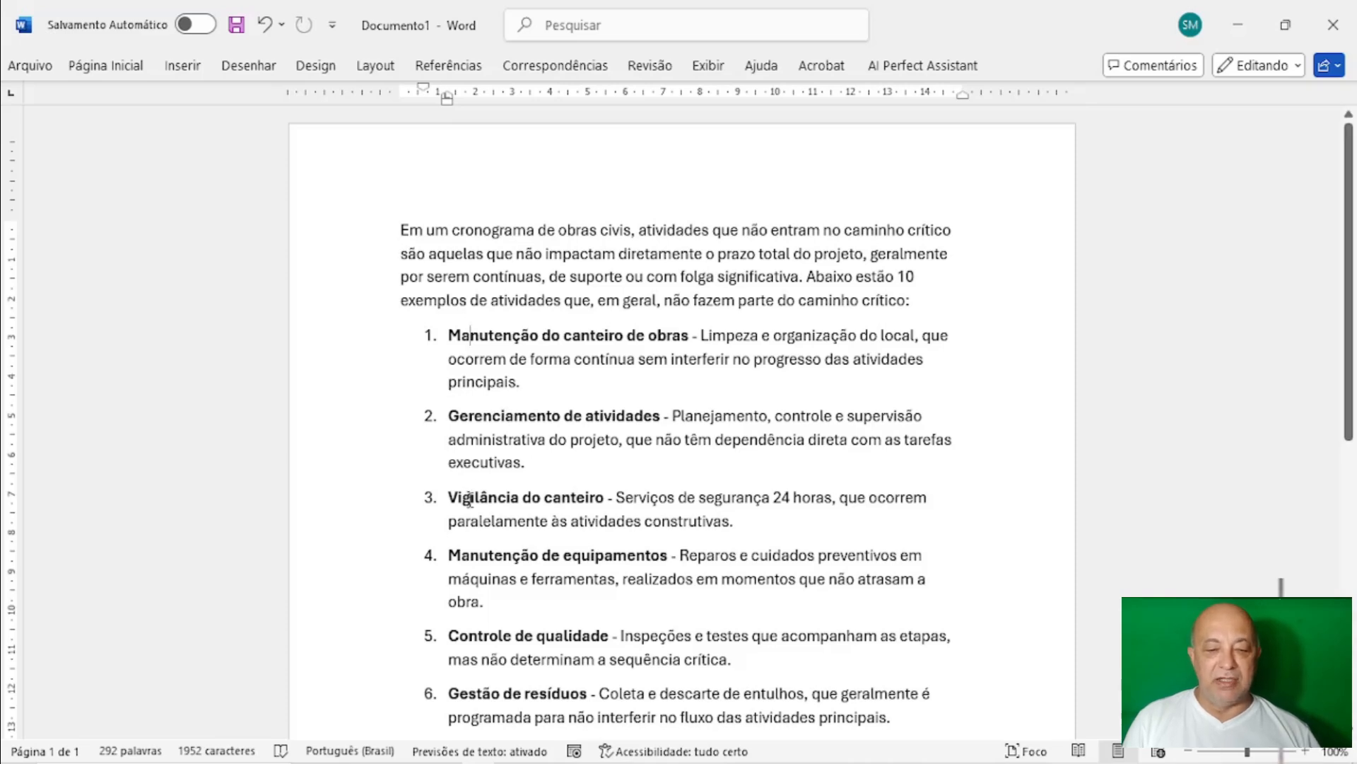
scroll(470, 497, "down", 2)
scroll(466, 456, "down", 2)
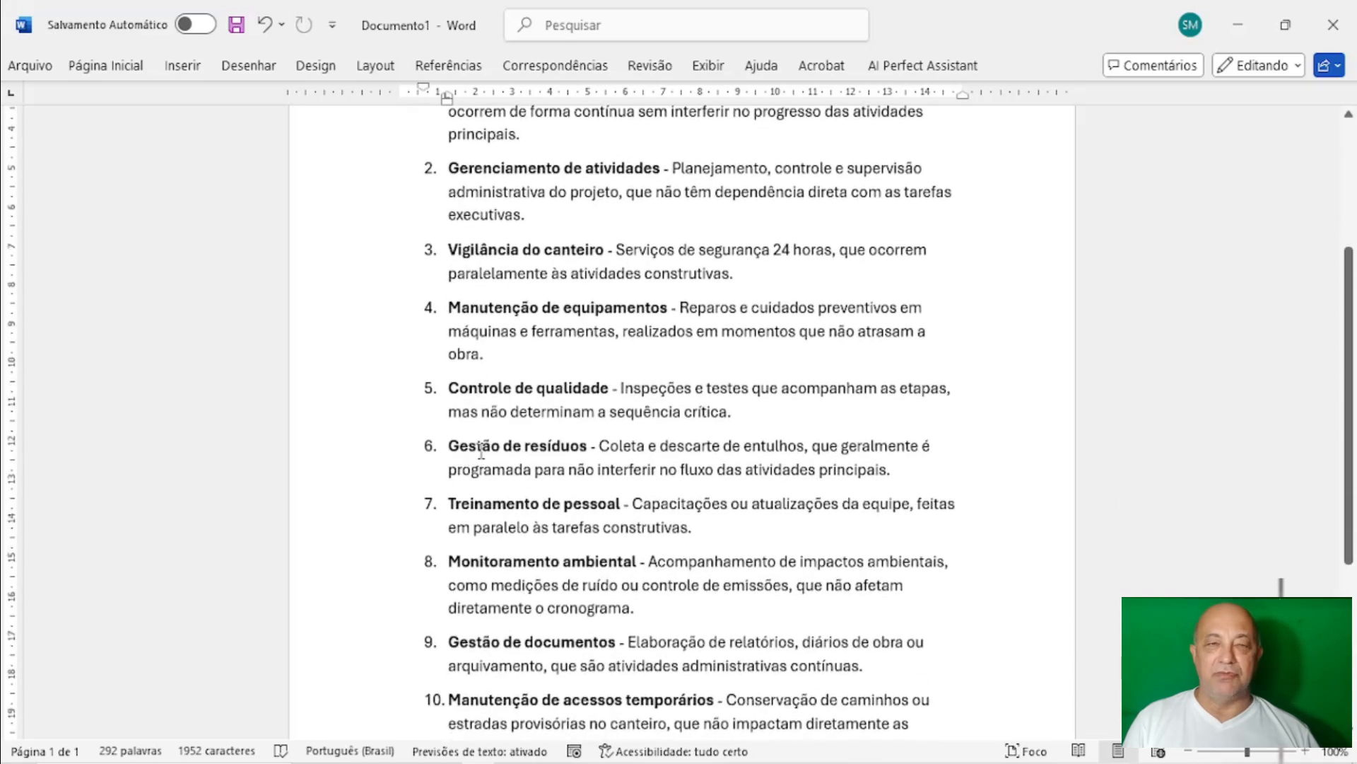
scroll(502, 510, "down", 2)
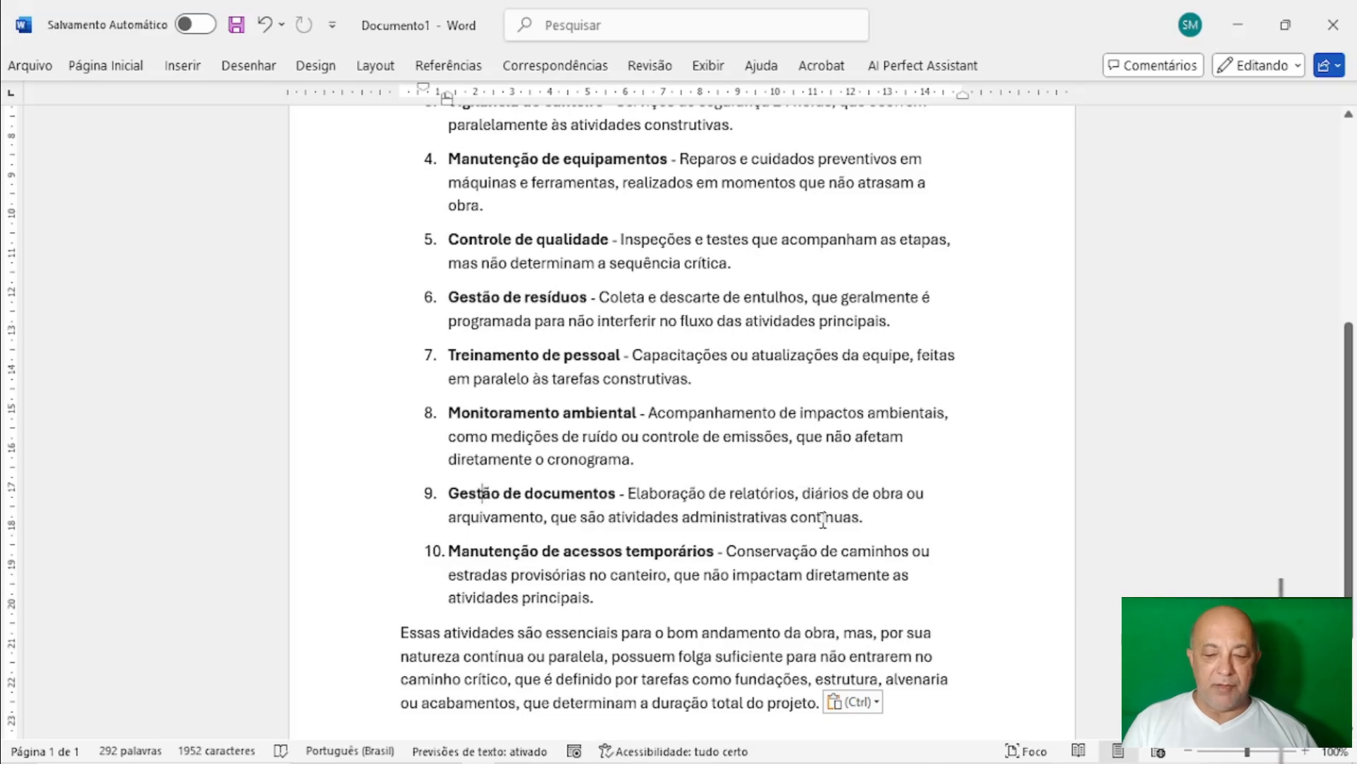
Step: Switch back to Primavera P6 and check the Activity Type of activity A1000
left_click(902, 763)
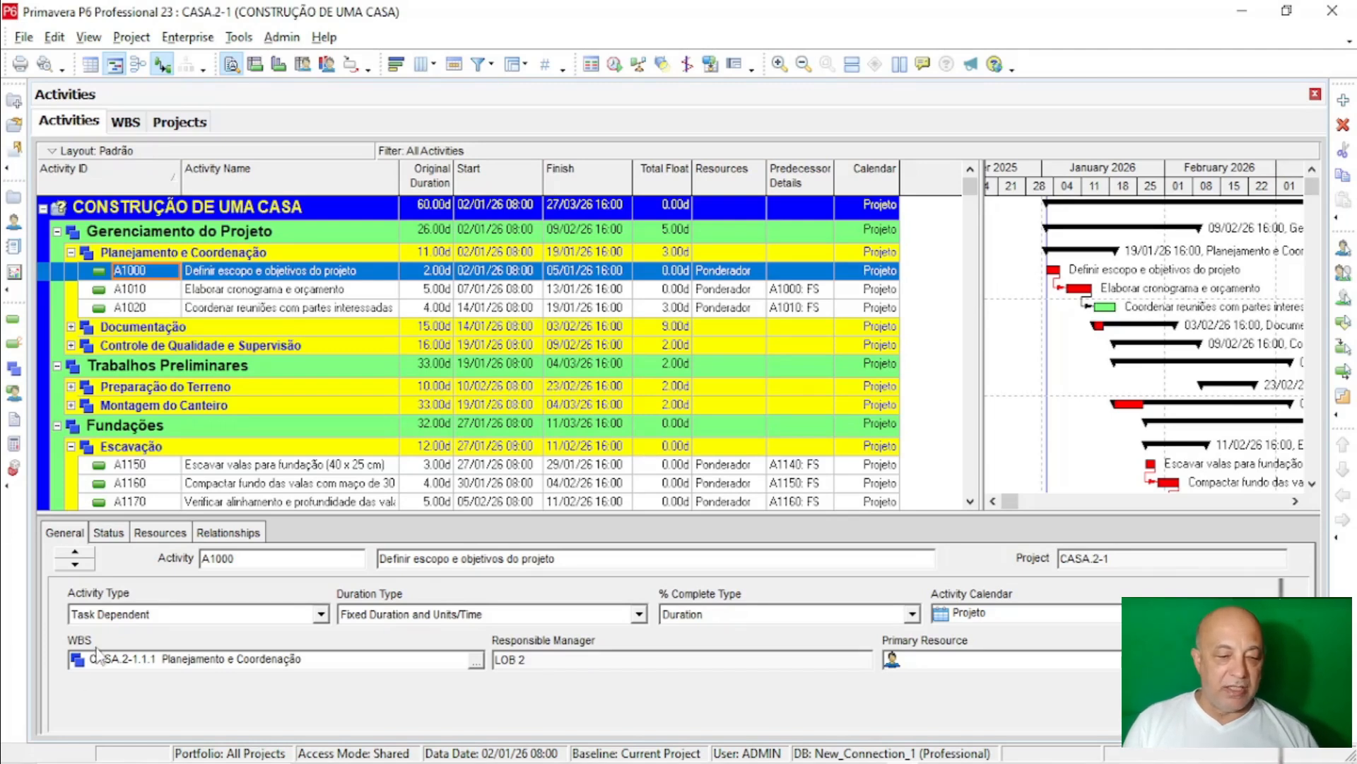
left_click(128, 614)
left_click(128, 614)
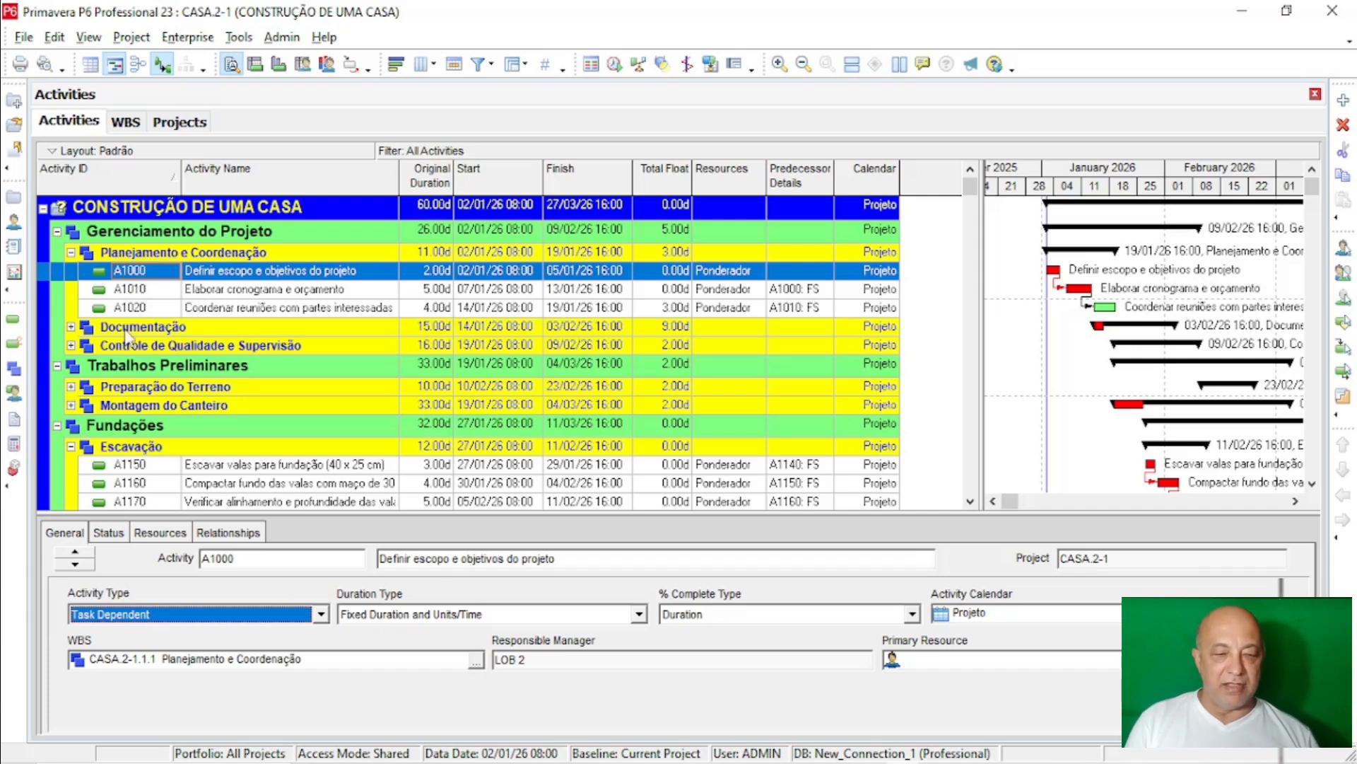
Step: Review the predecessors and successors of activity A1010 and of activity A1170 under Escavação
left_click(218, 295)
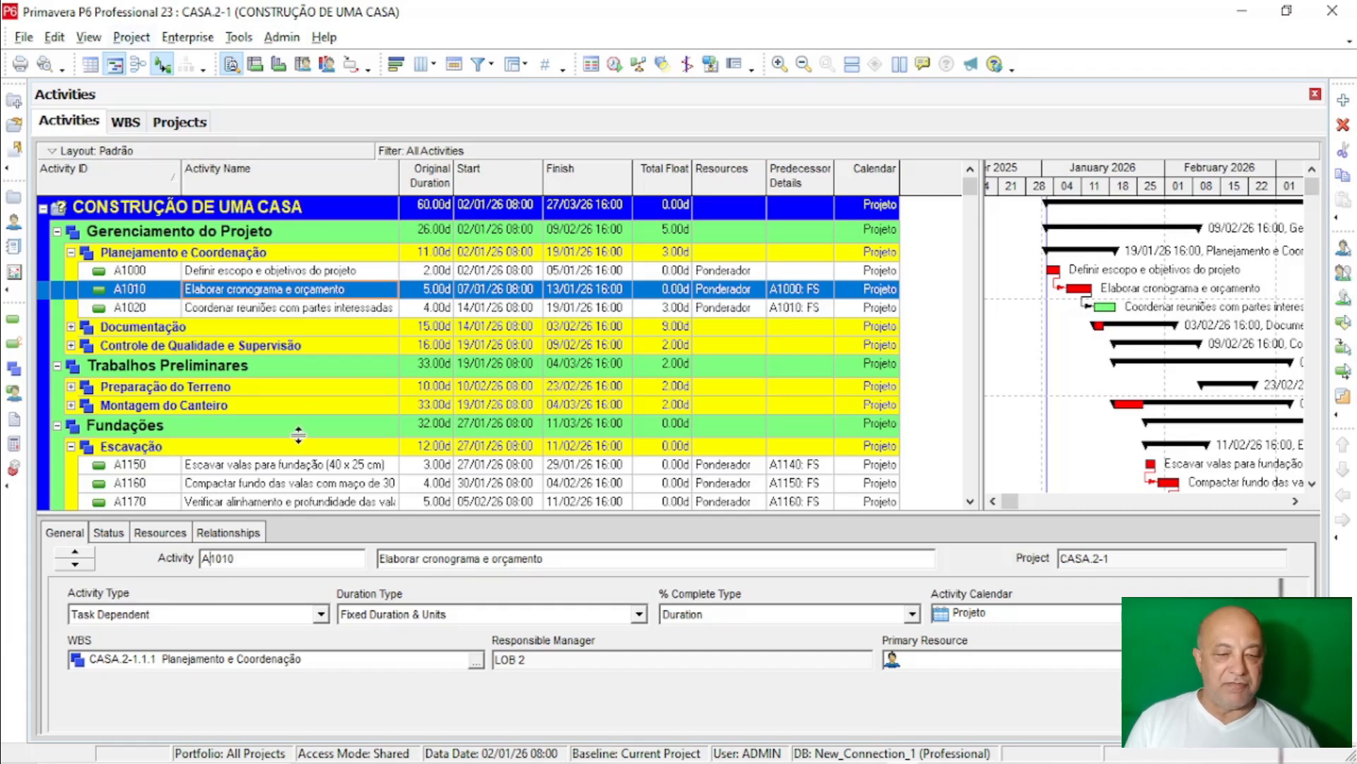
left_click(231, 535)
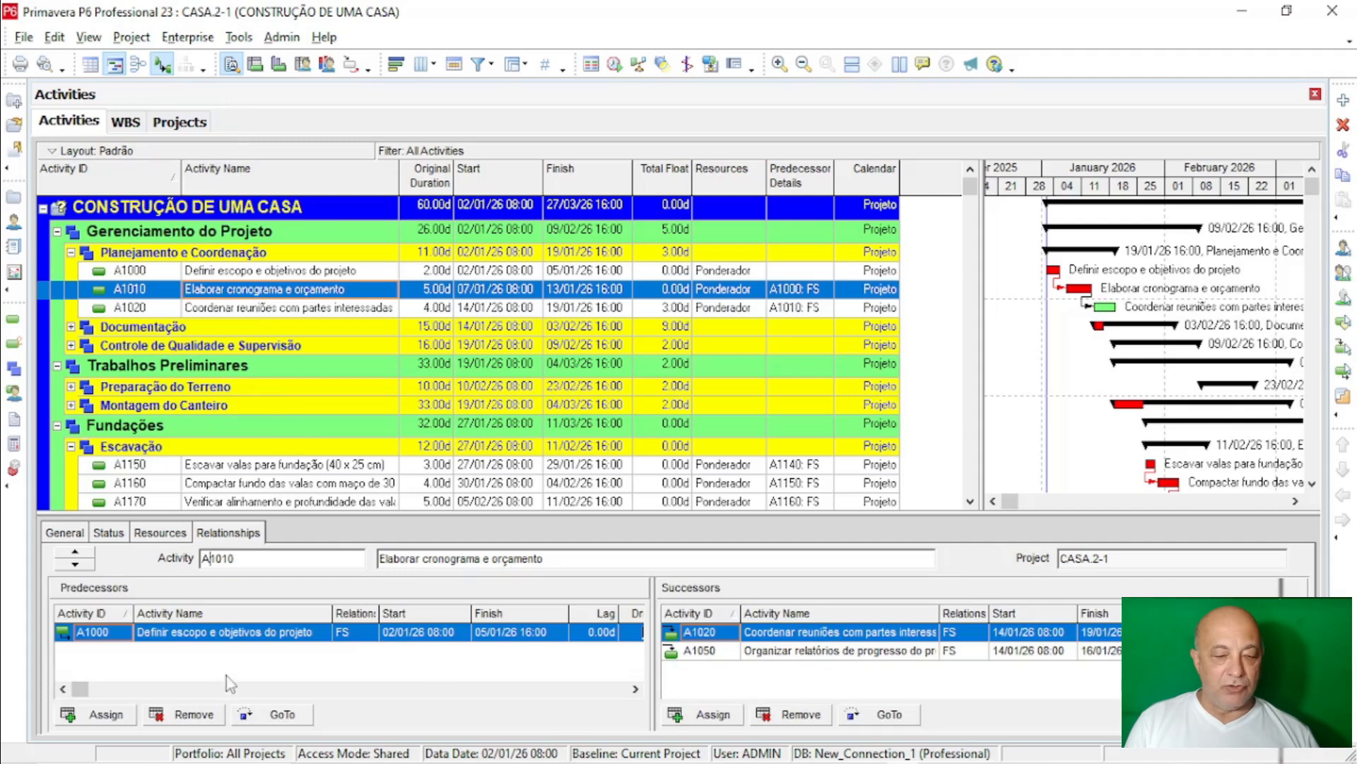
scroll(362, 434, "down", 3)
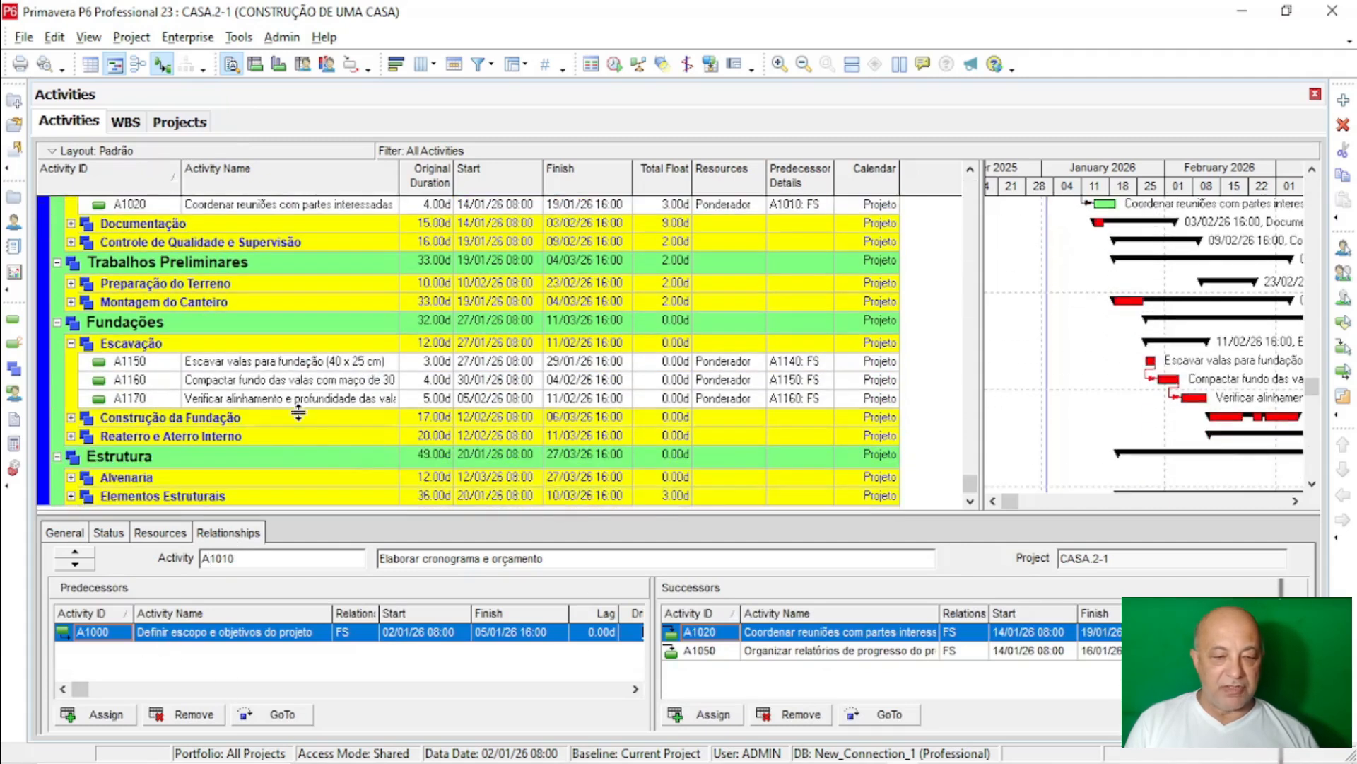
left_click(294, 399)
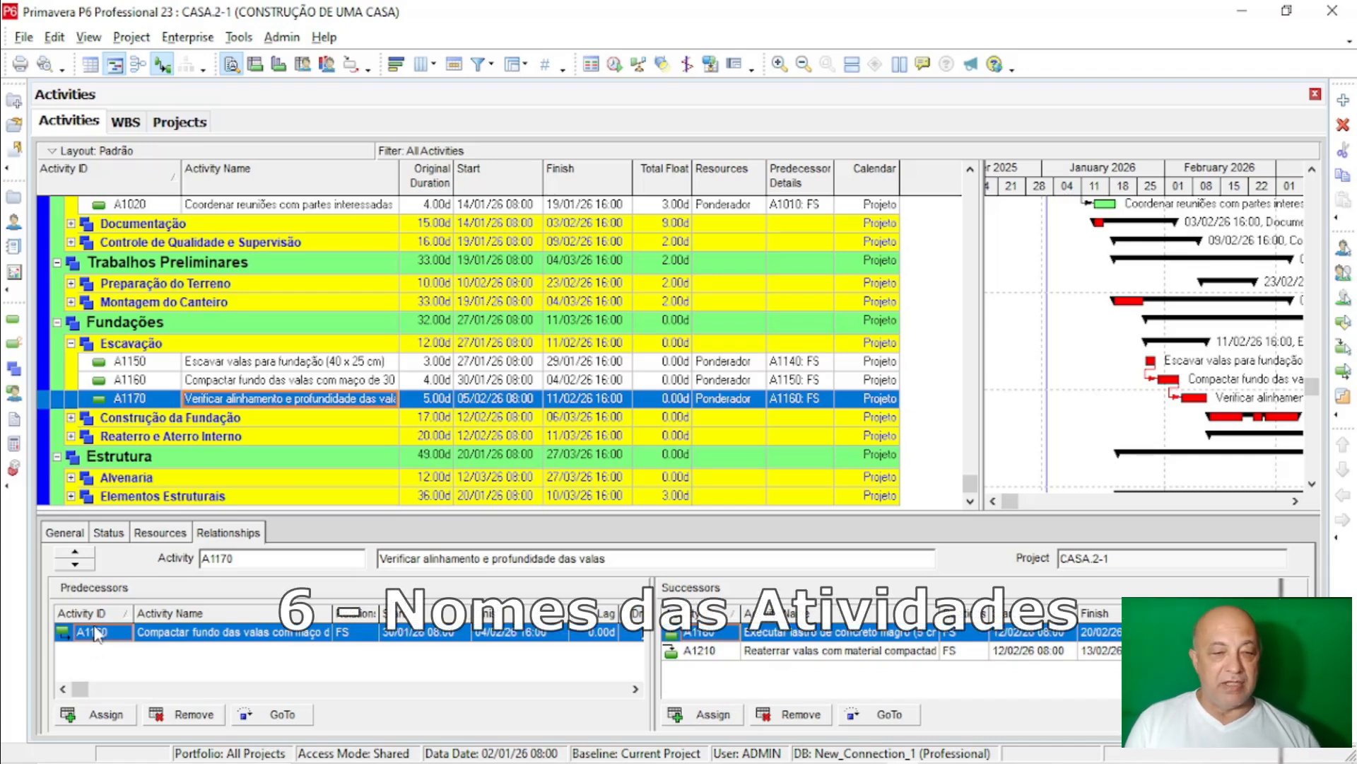
Step: Examine how activities A1000 and A1150 are named, comparing A1150 with its Escavação WBS group
scroll(189, 346, "up", 2)
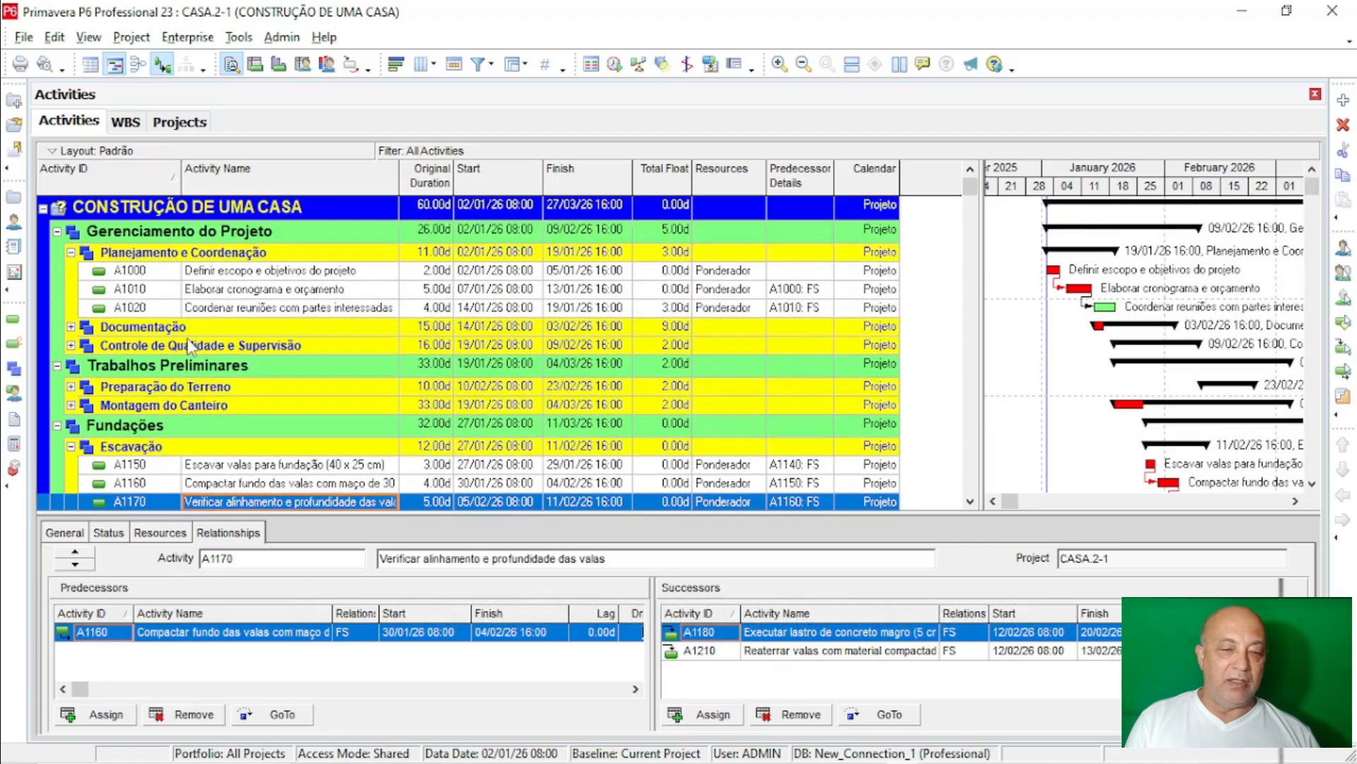
left_click(224, 274)
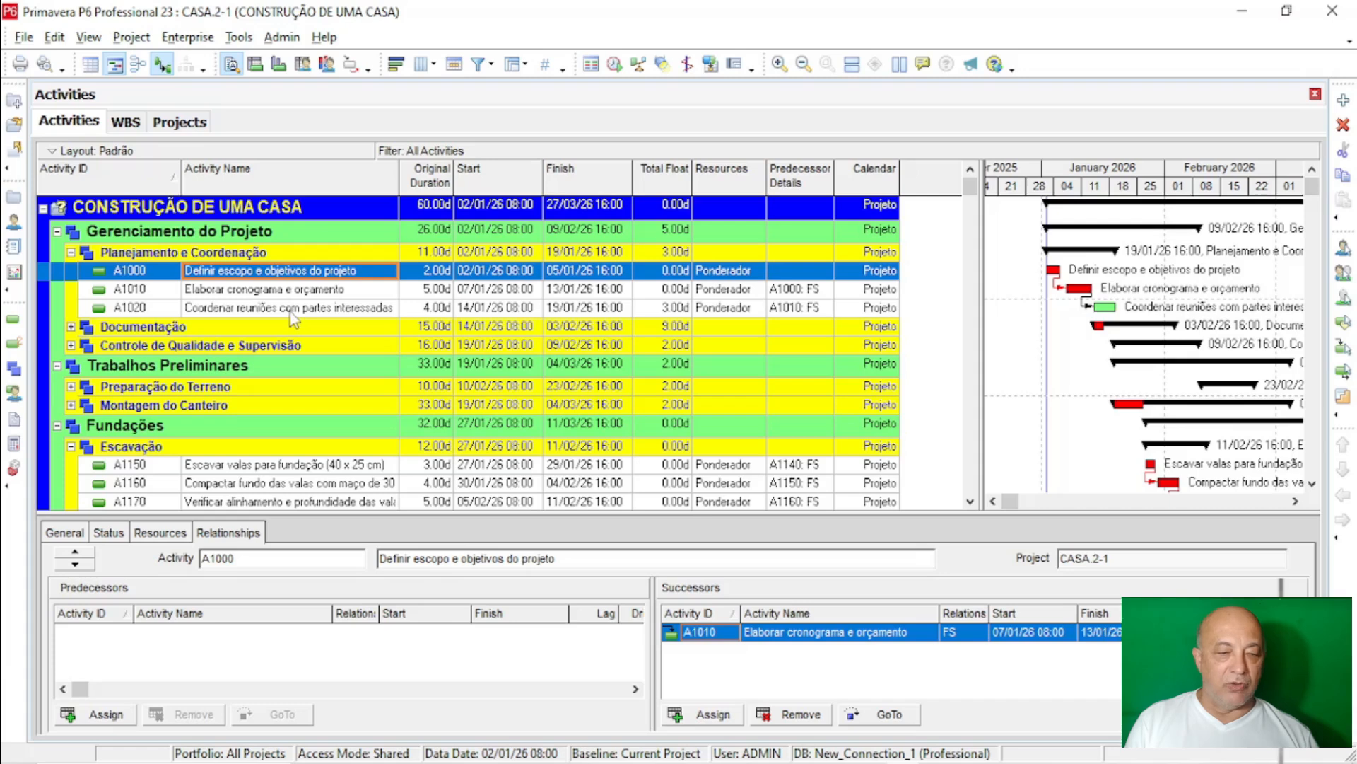
scroll(292, 317, "down", 2)
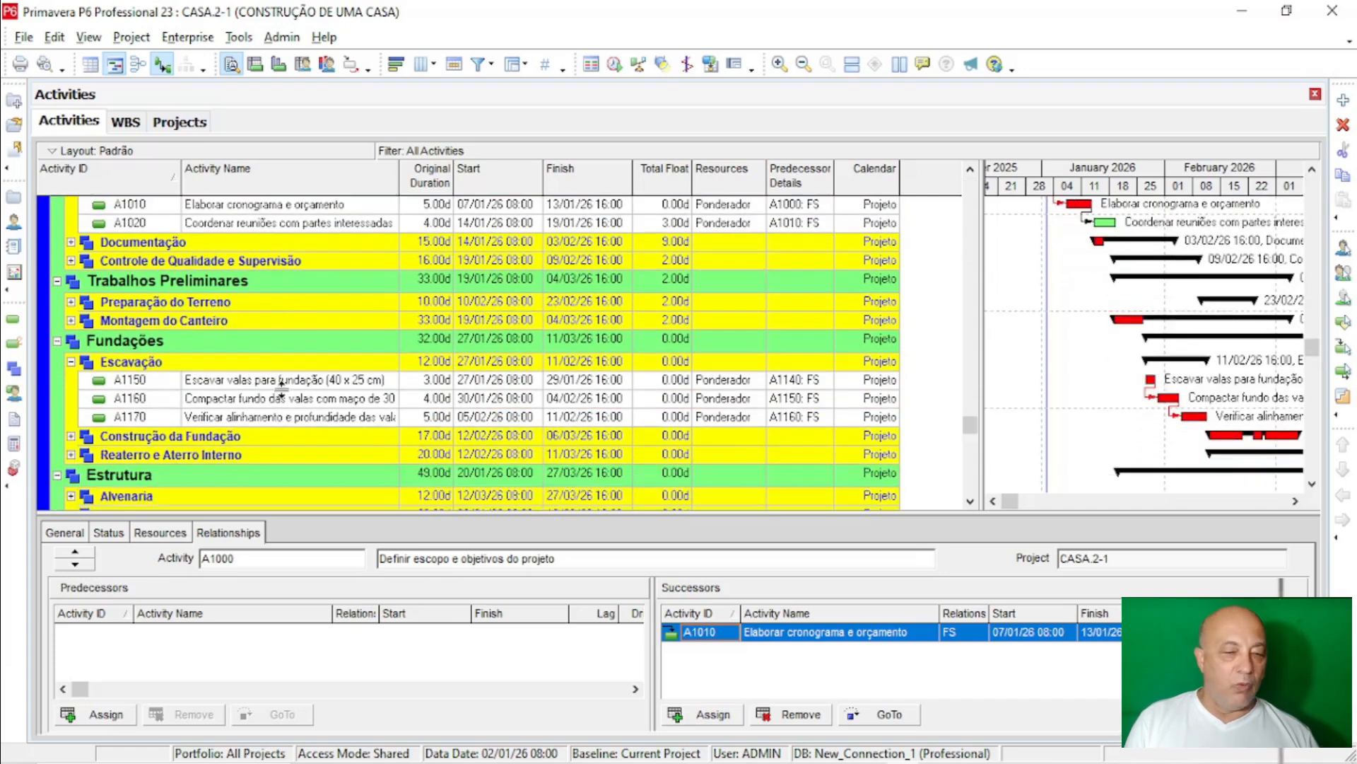
left_click(281, 386)
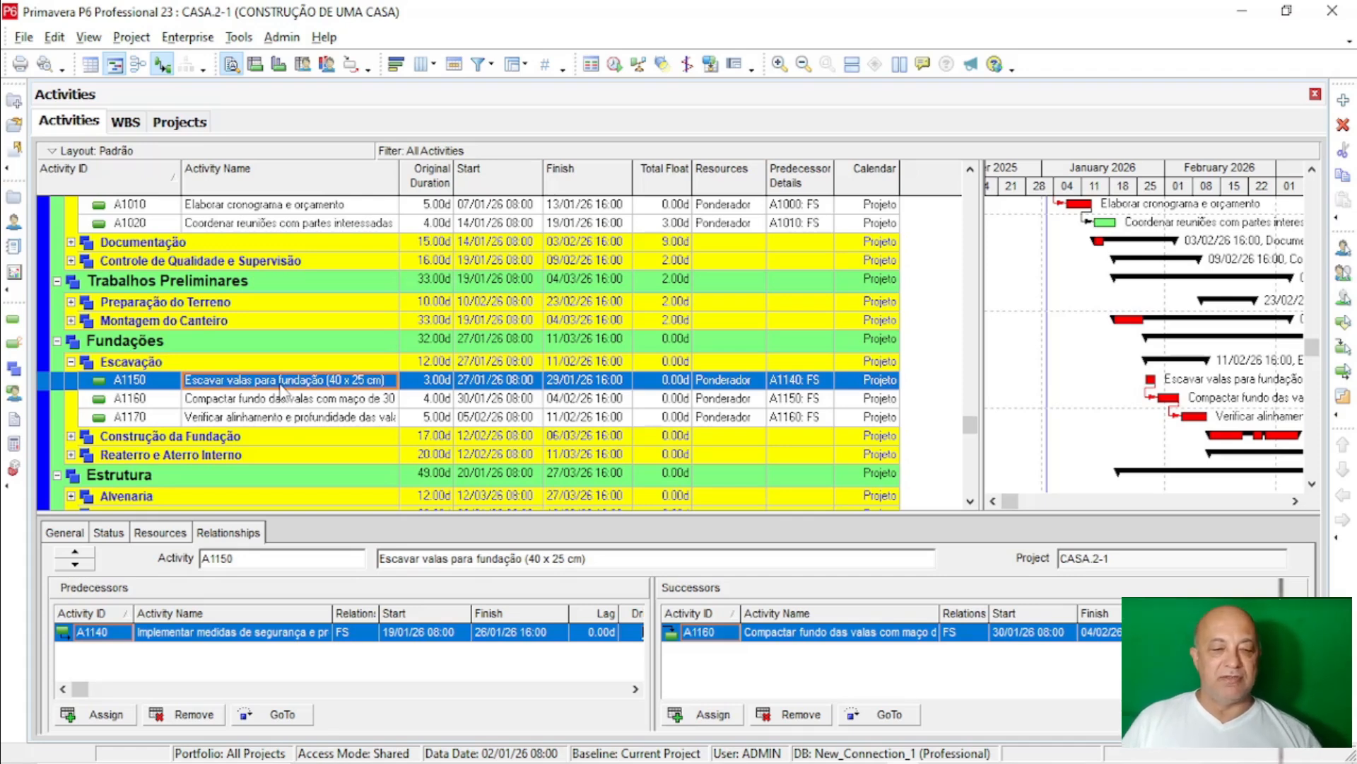
left_click(172, 363)
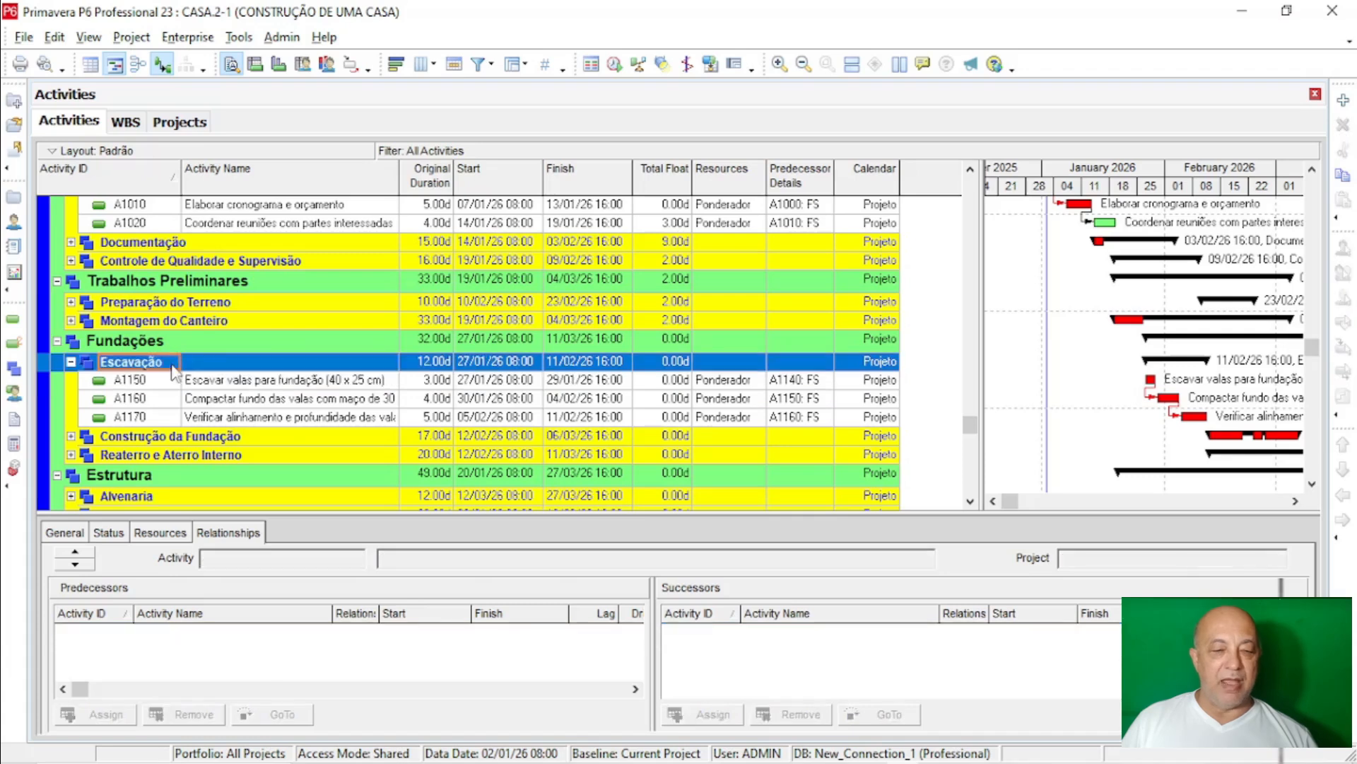
left_click(216, 384)
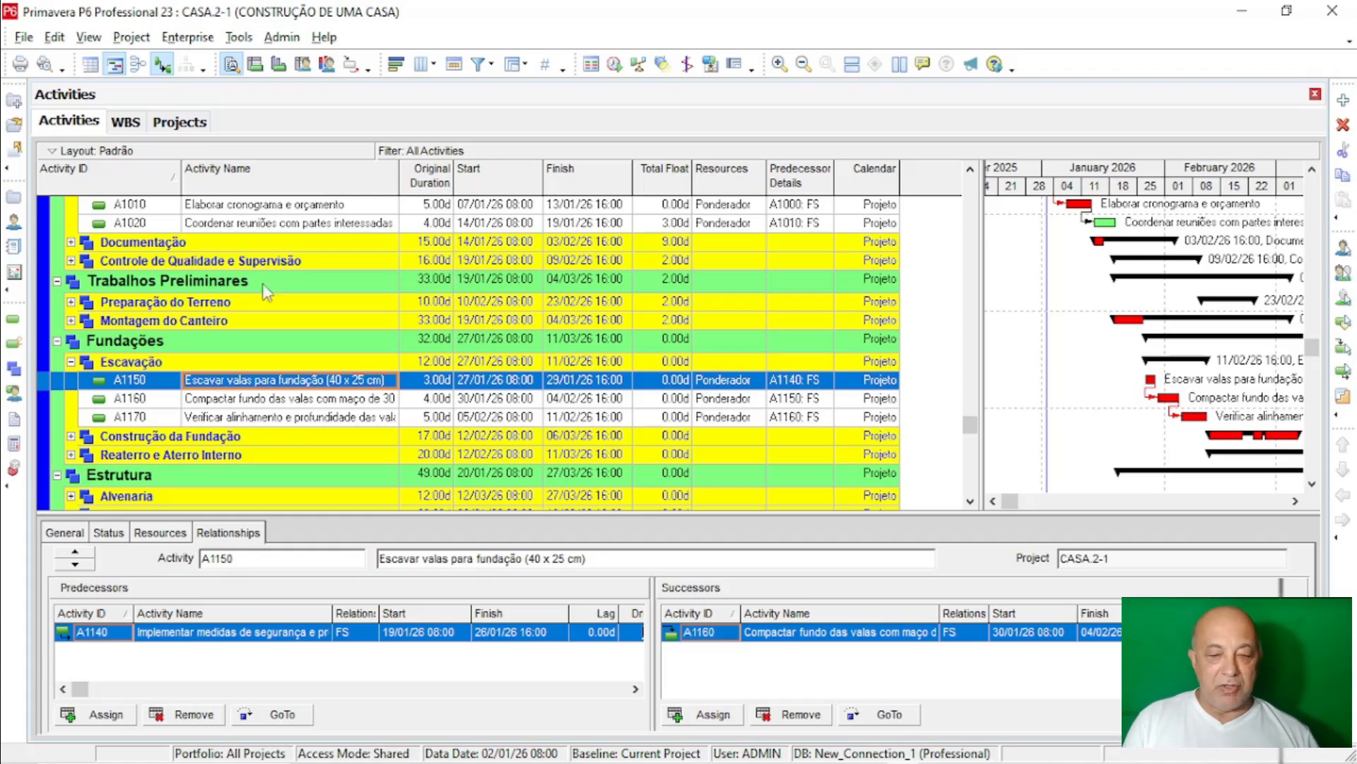
Step: Switch to the Excel workbook Modelos para Nomes de Atividades - Civil and examine the service descriptions under DESMATAMENTO and CORTE E REMOÇÃO DE ÁRVORES
left_click(507, 758)
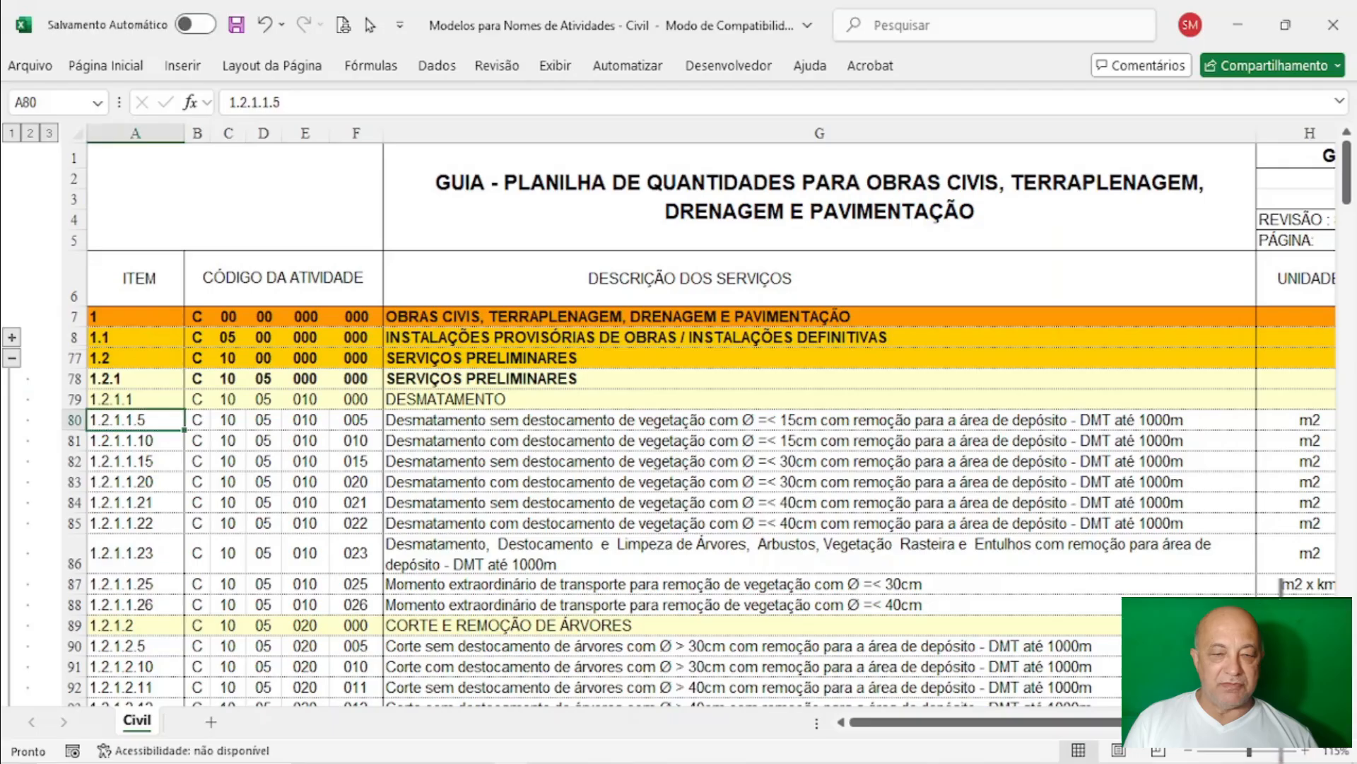
left_click(488, 420)
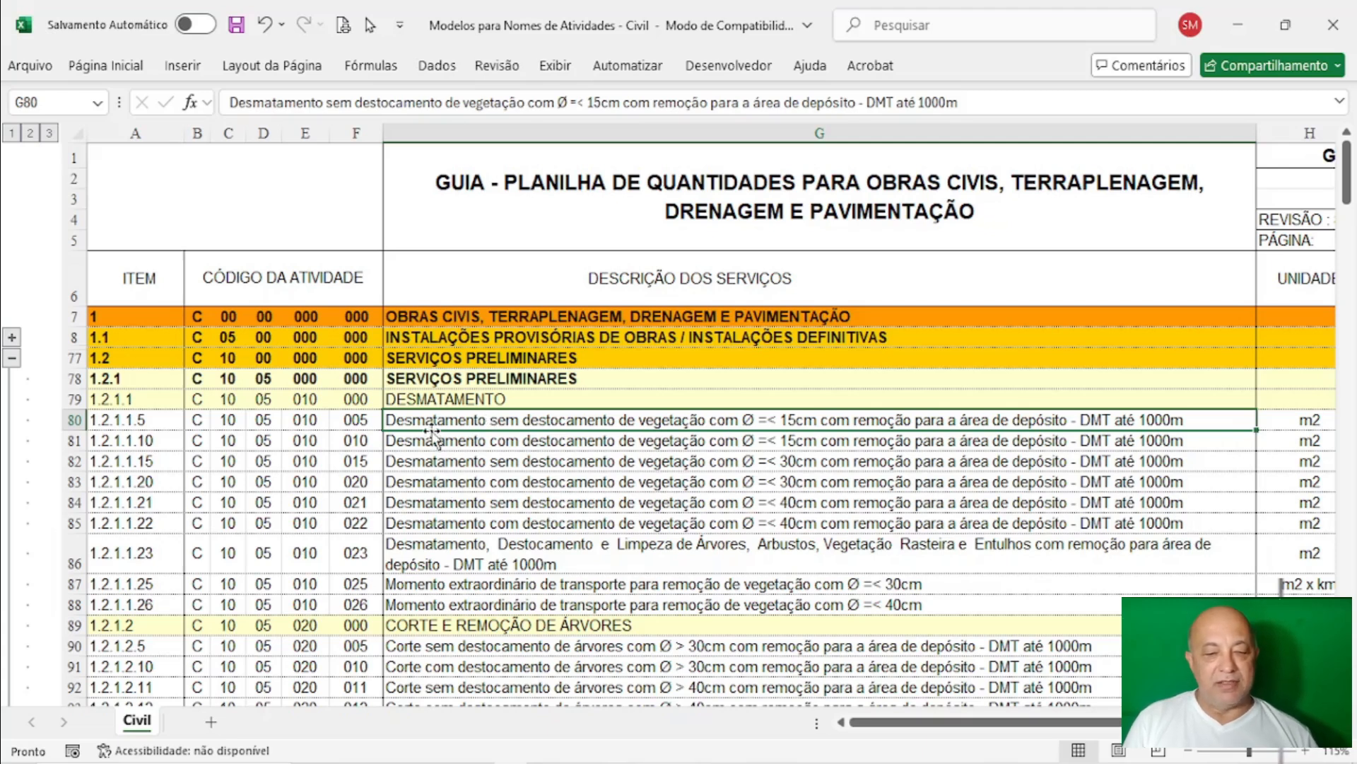
left_click(420, 400)
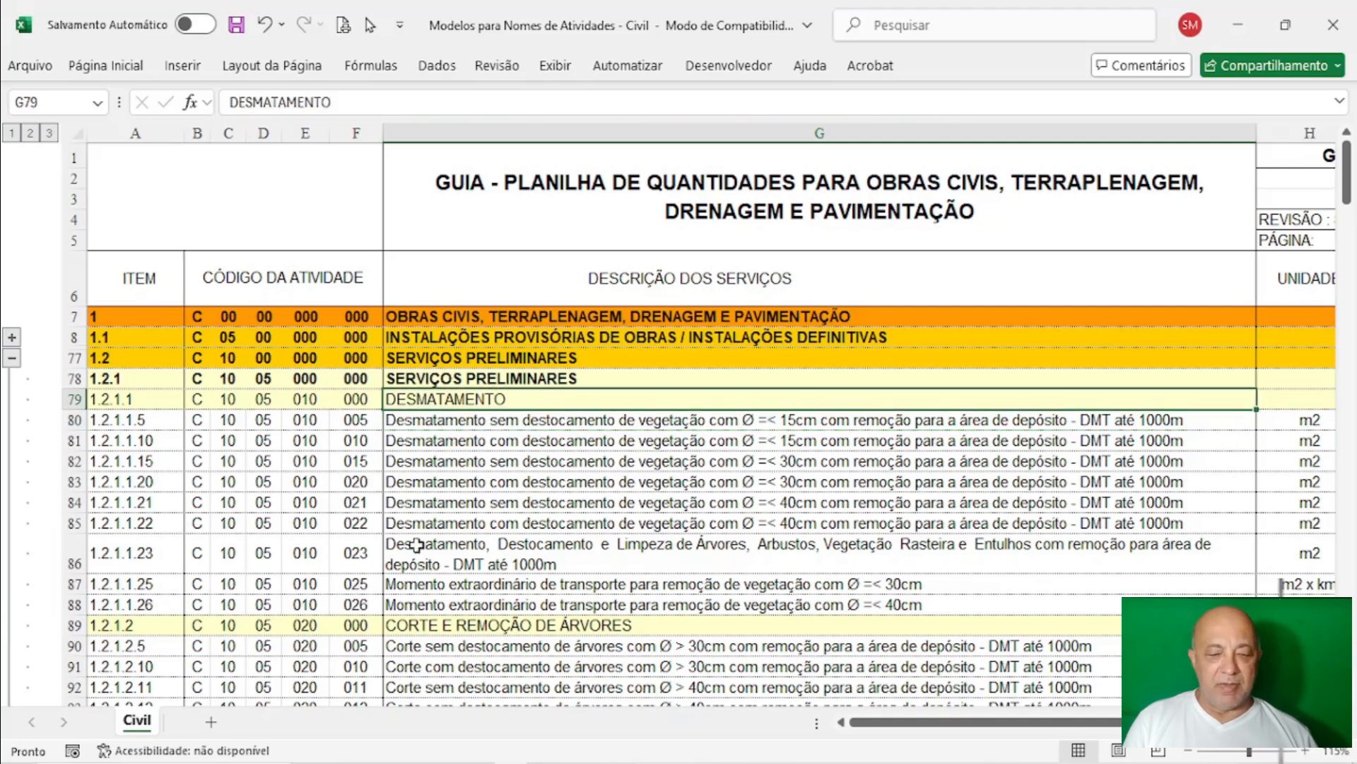
left_click(417, 626)
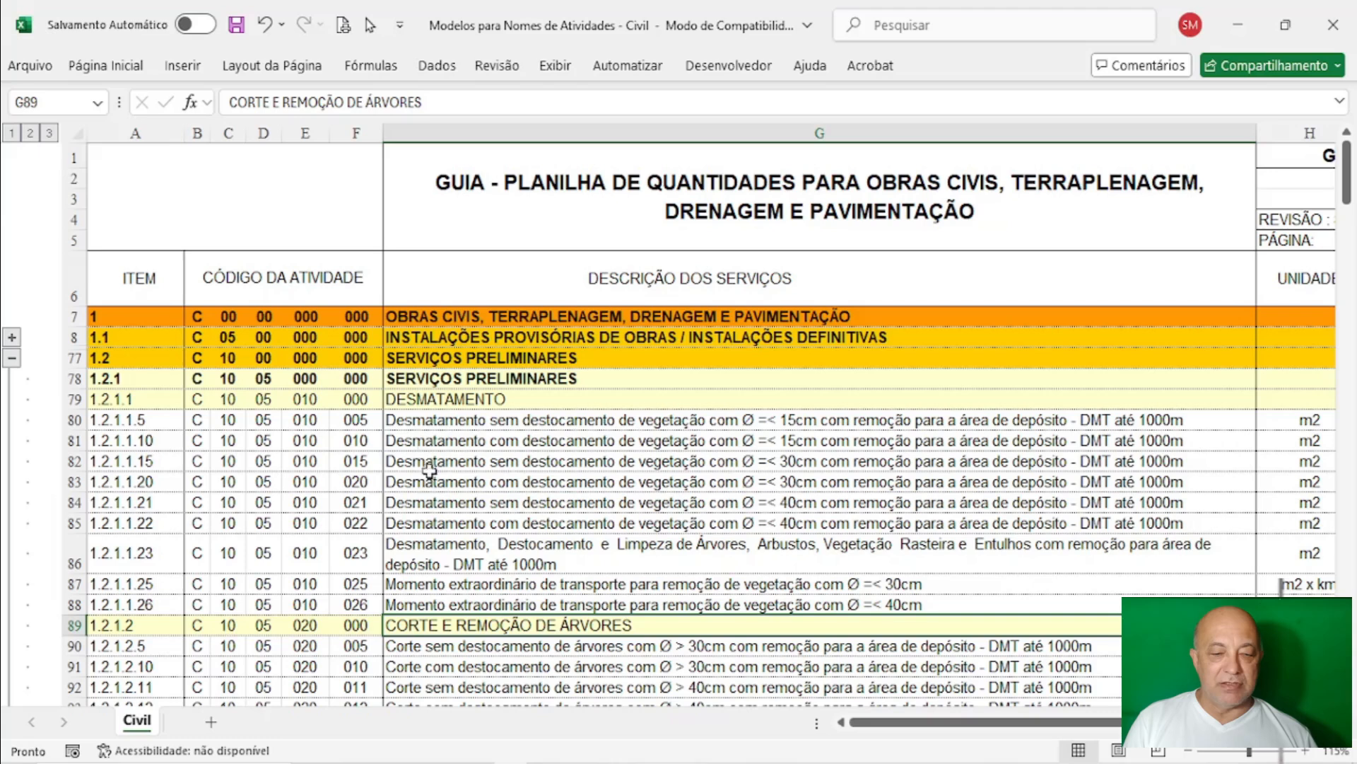
Step: Read the DESMATAMENTO service descriptions of items 1.2.1.1.5 through 1.2.1.1.20 one after another
left_click(420, 418)
left_click(417, 440)
left_click(418, 465)
left_click(418, 484)
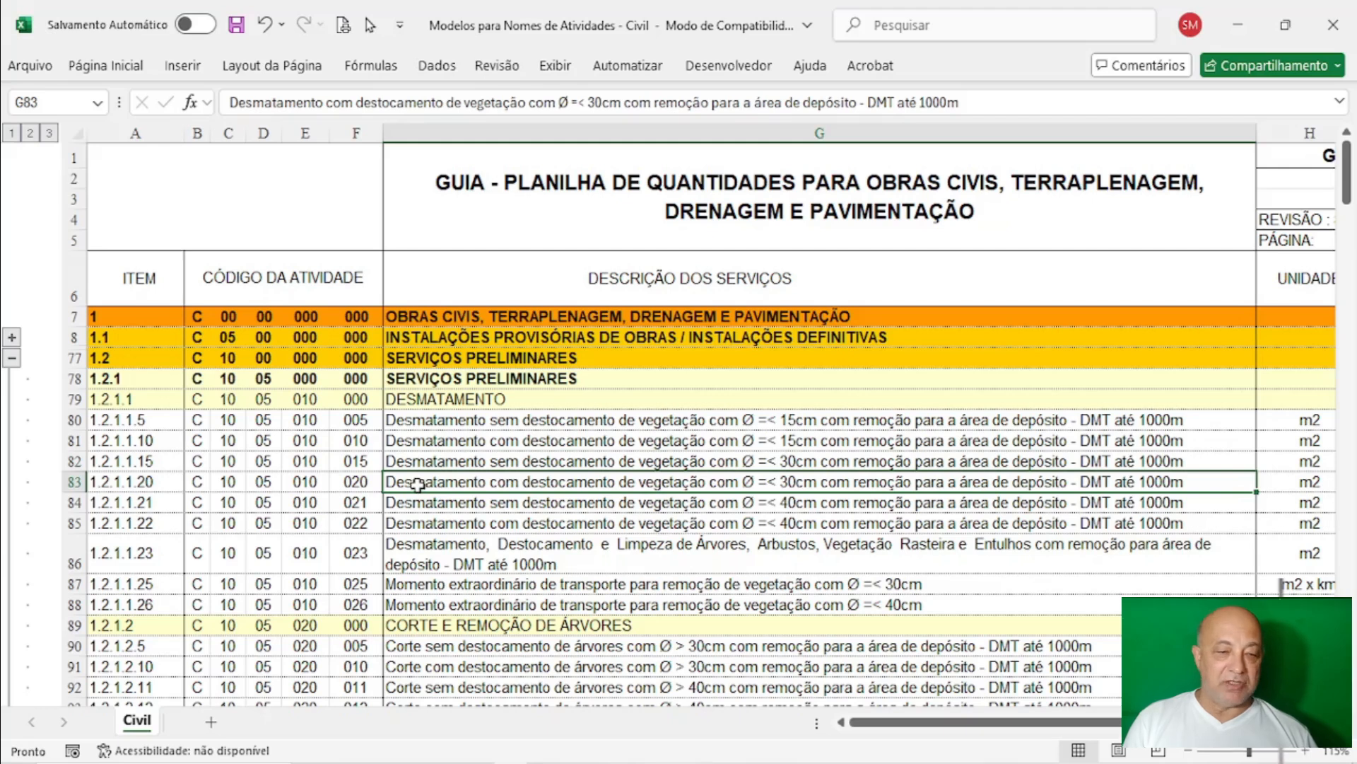
Step: Review the activity code, service description, unit and measurement criteria code of item 1.2.1.1.15 across its row
left_click(348, 464)
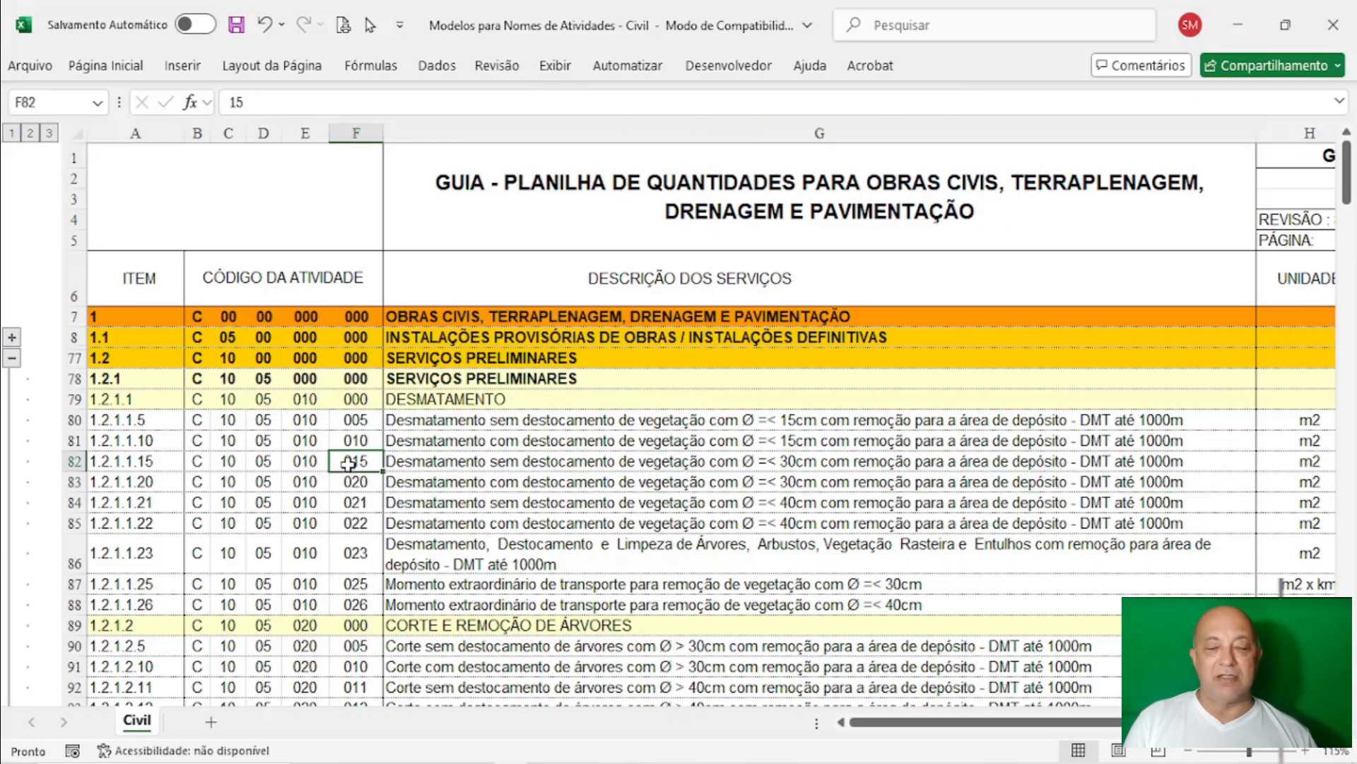
key("Right")
key("Right")
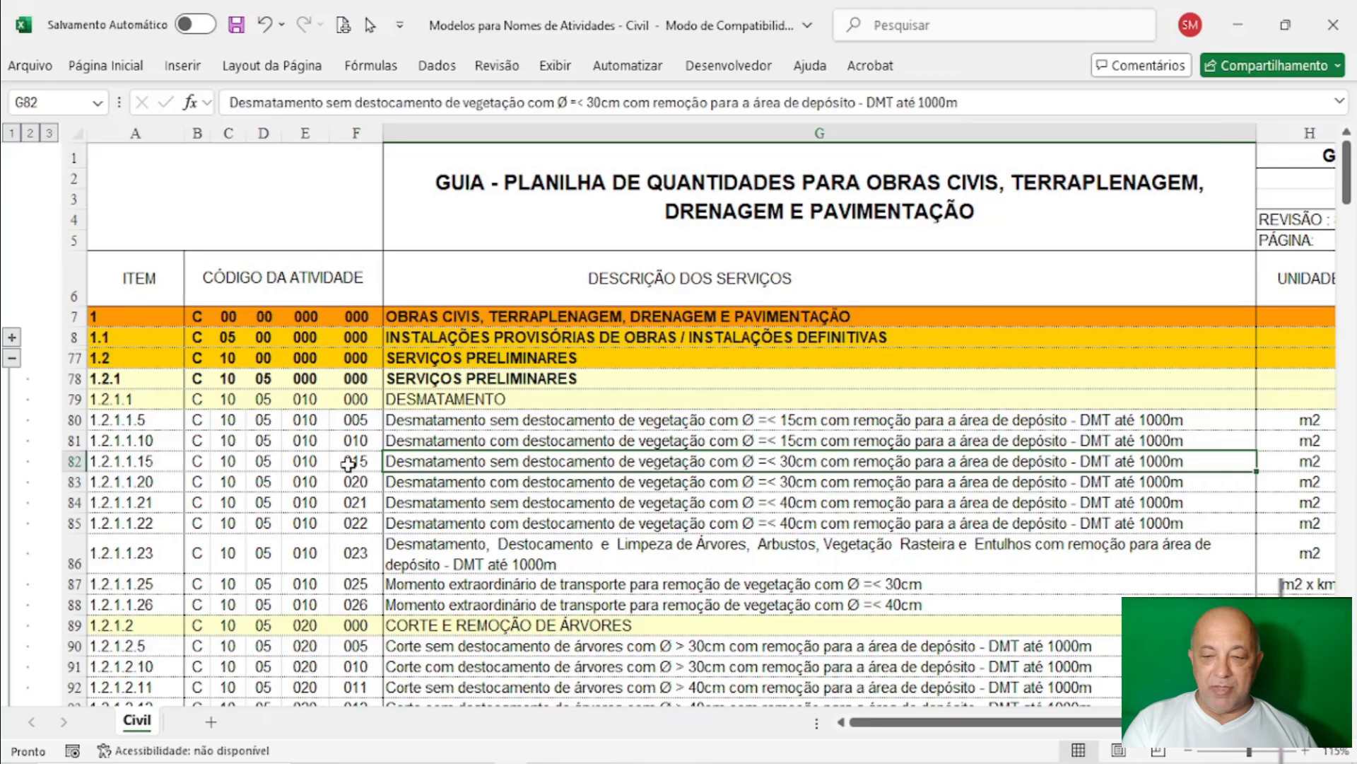
key("Right")
key("Right")
key("Right")
key("Right")
key("Right")
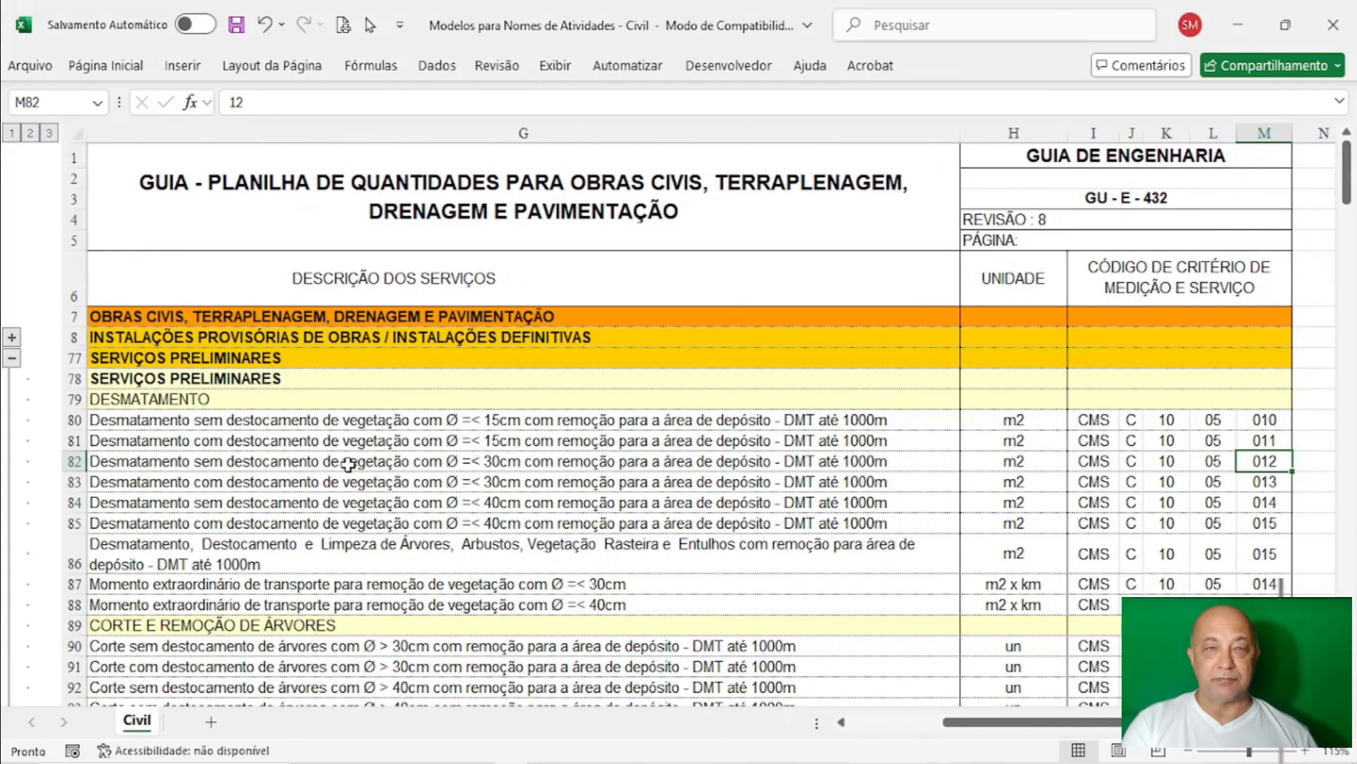
key("Left")
key("Left")
key("Left")
key("Left")
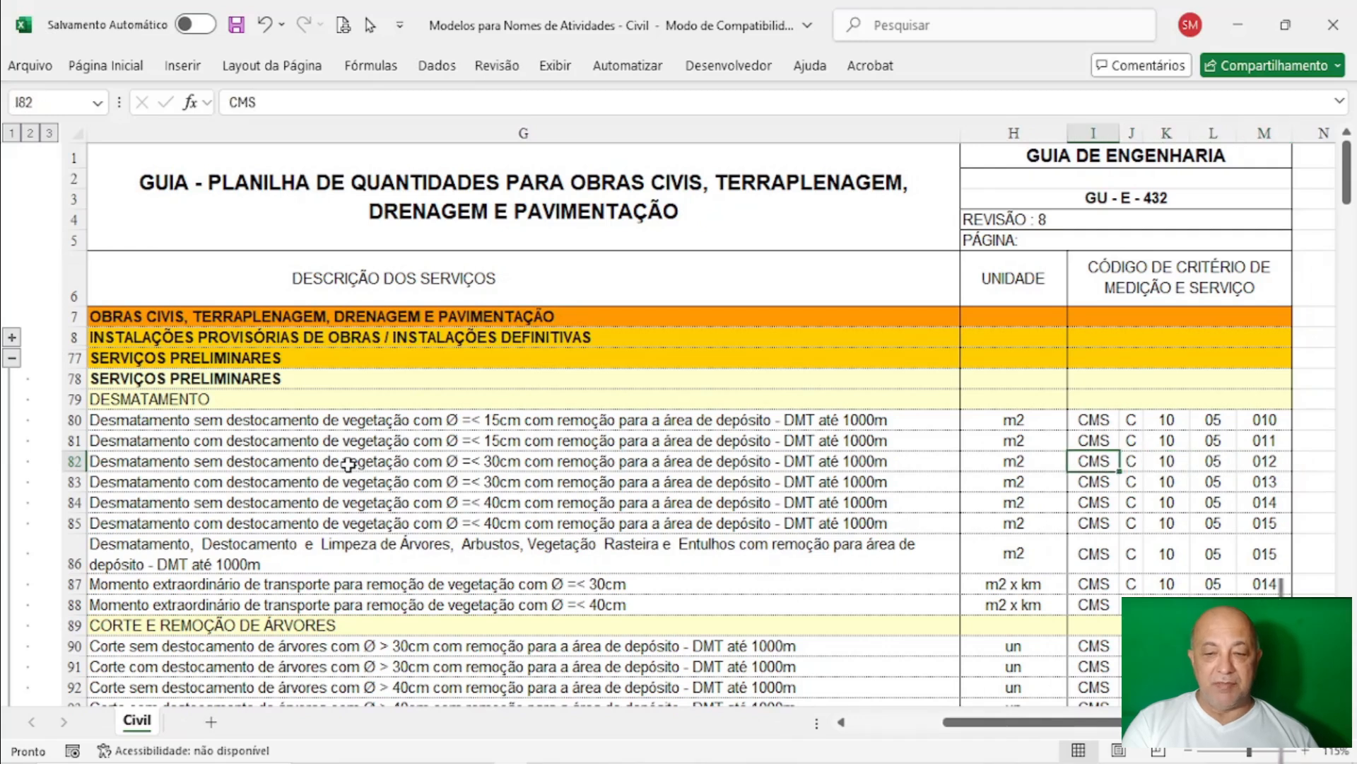
key("Left")
key("Left")
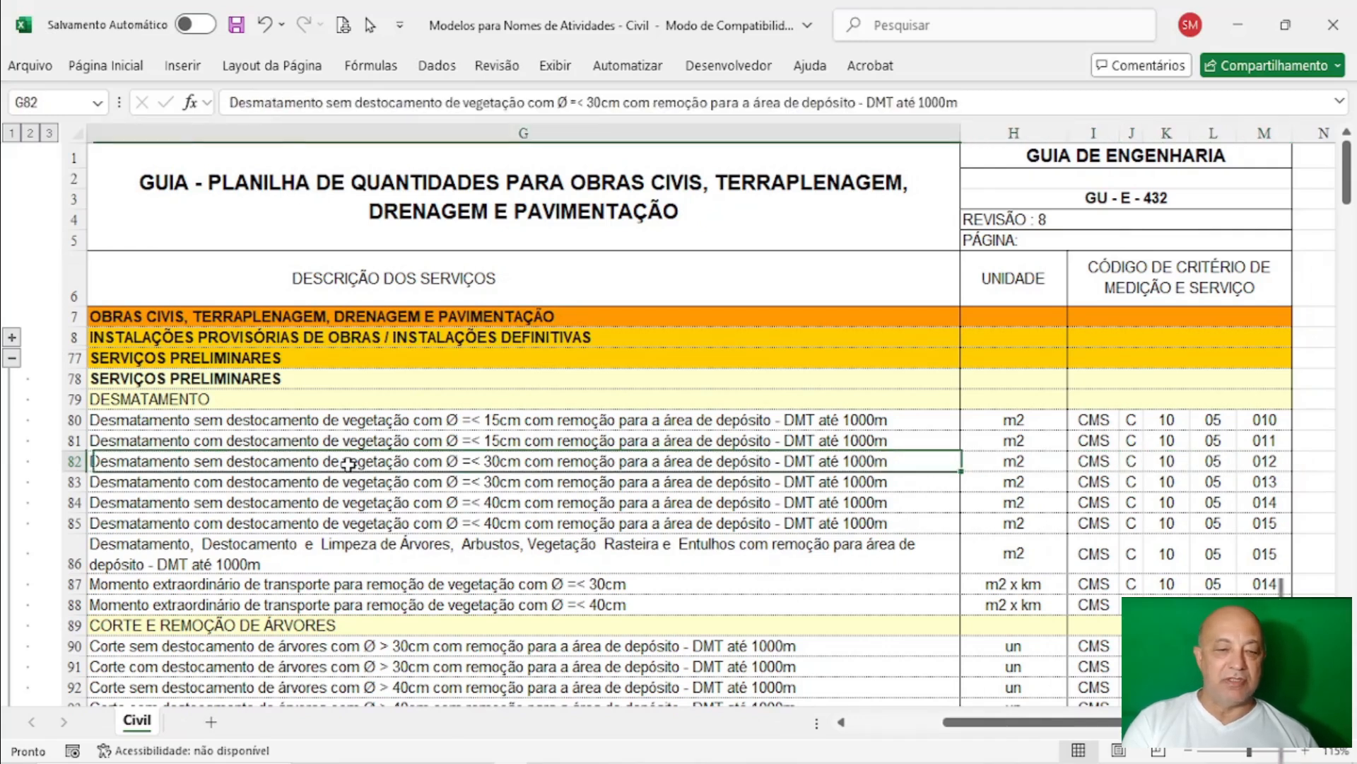
key("Left")
key("Left")
key("Left")
key("Left")
key("Left")
key("Left")
key("Right")
key("Right")
key("Right")
key("Right")
key("Right")
key("Right")
key("Right")
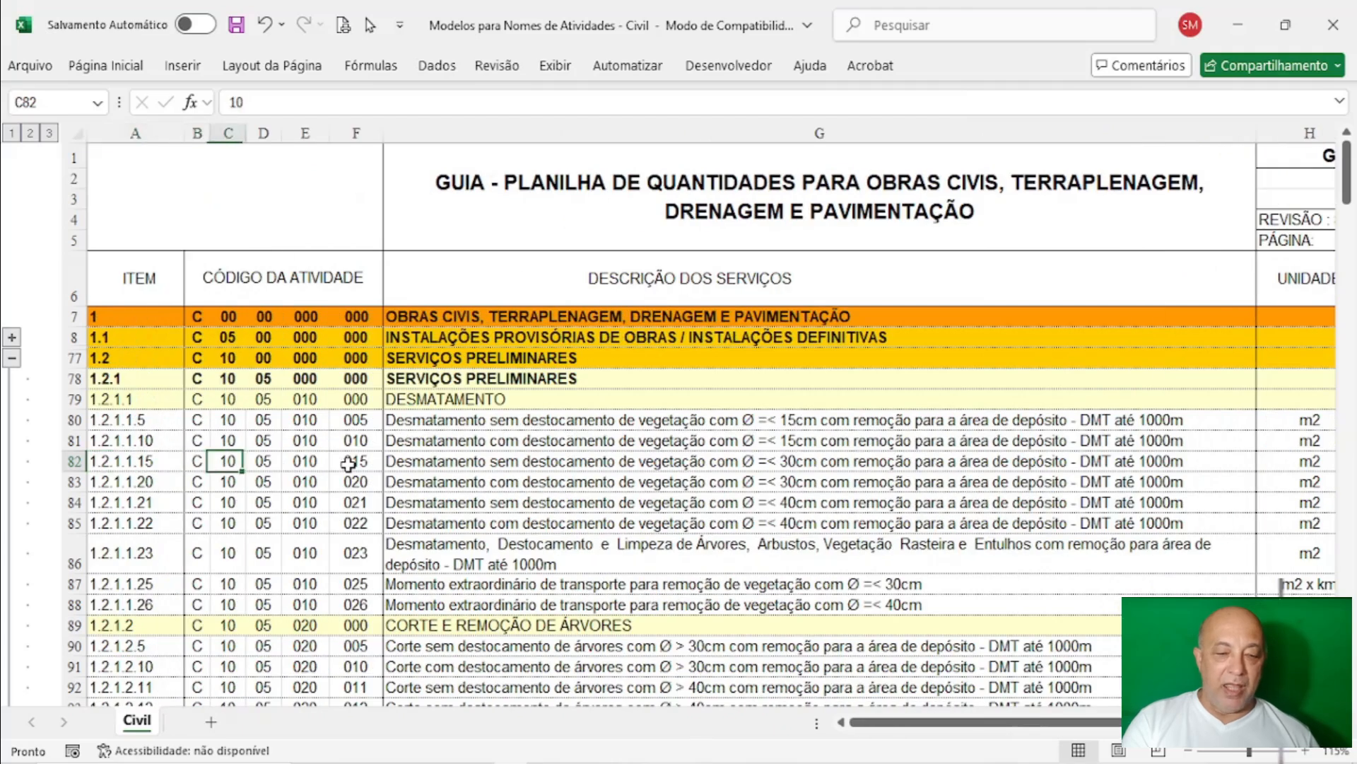
key("Left")
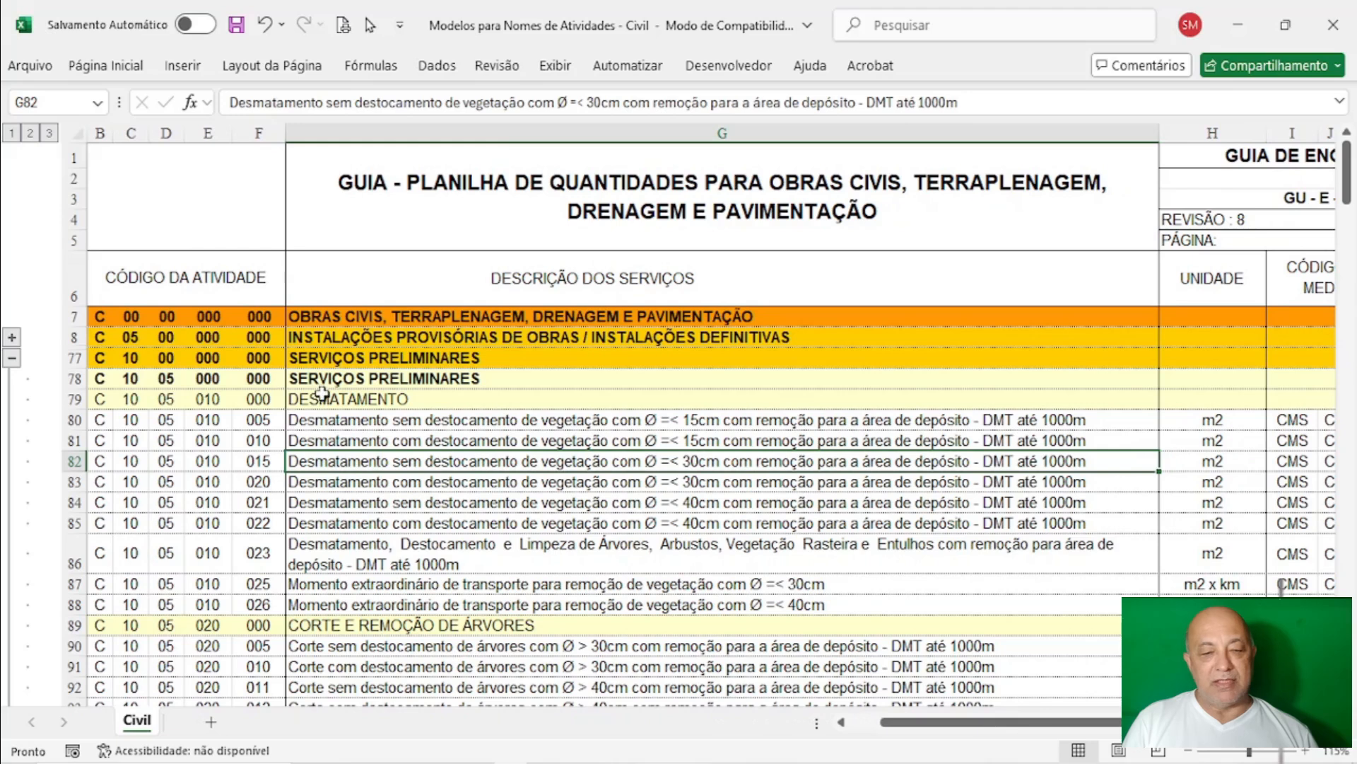
Step: Compare the wording of the DESMATAMENTO descriptions from row 84 back up to row 80
left_click(309, 500)
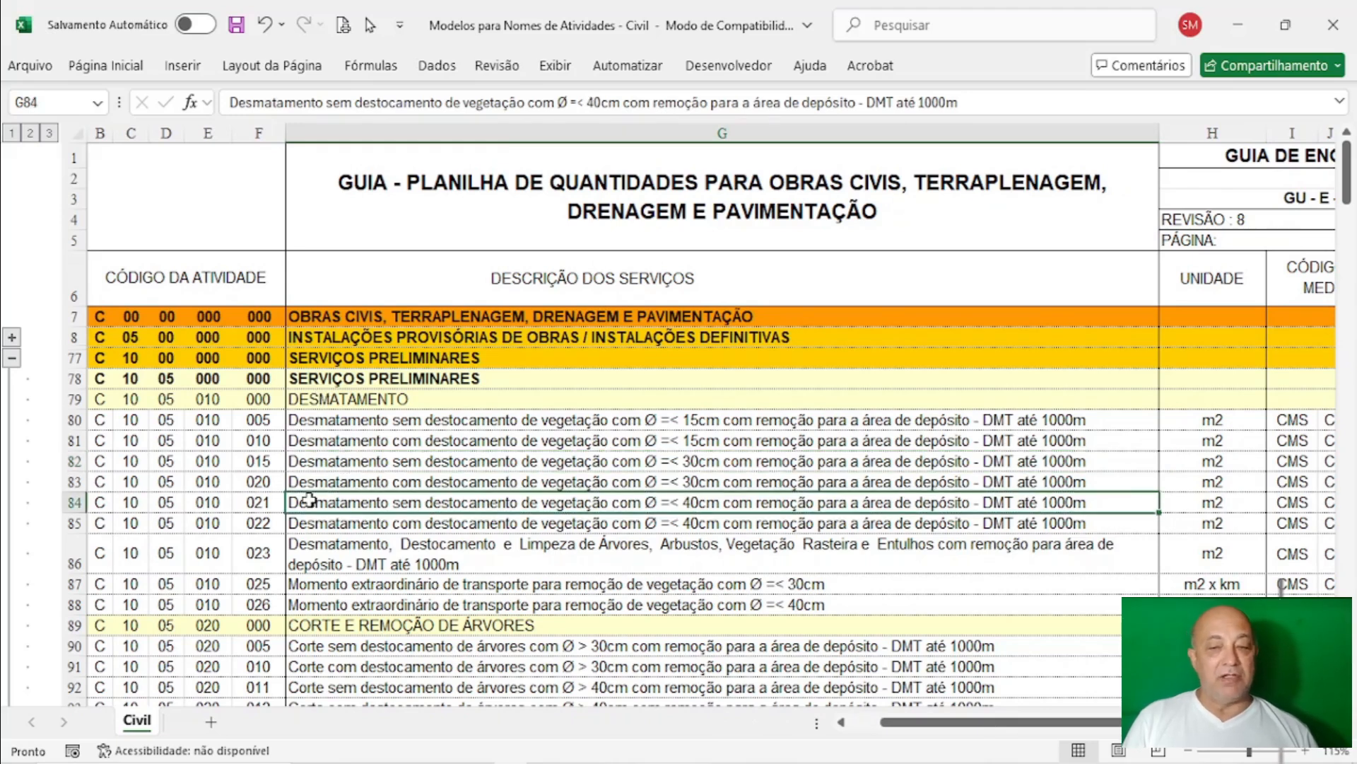
key("Up")
key("Up")
key("Up")
key("Up")
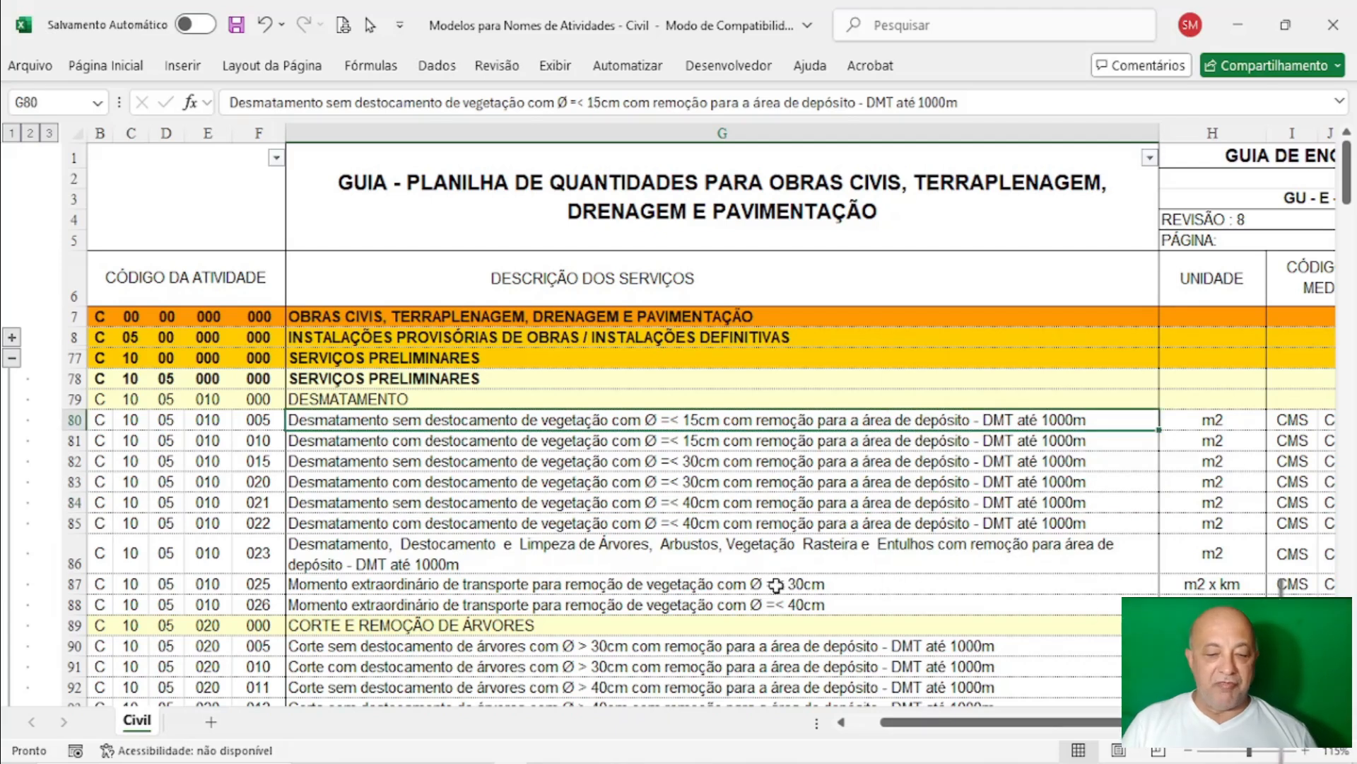
Step: Switch back to Primavera P6 and check the original durations of activities A1160, A1000 and A1010
left_click(908, 763)
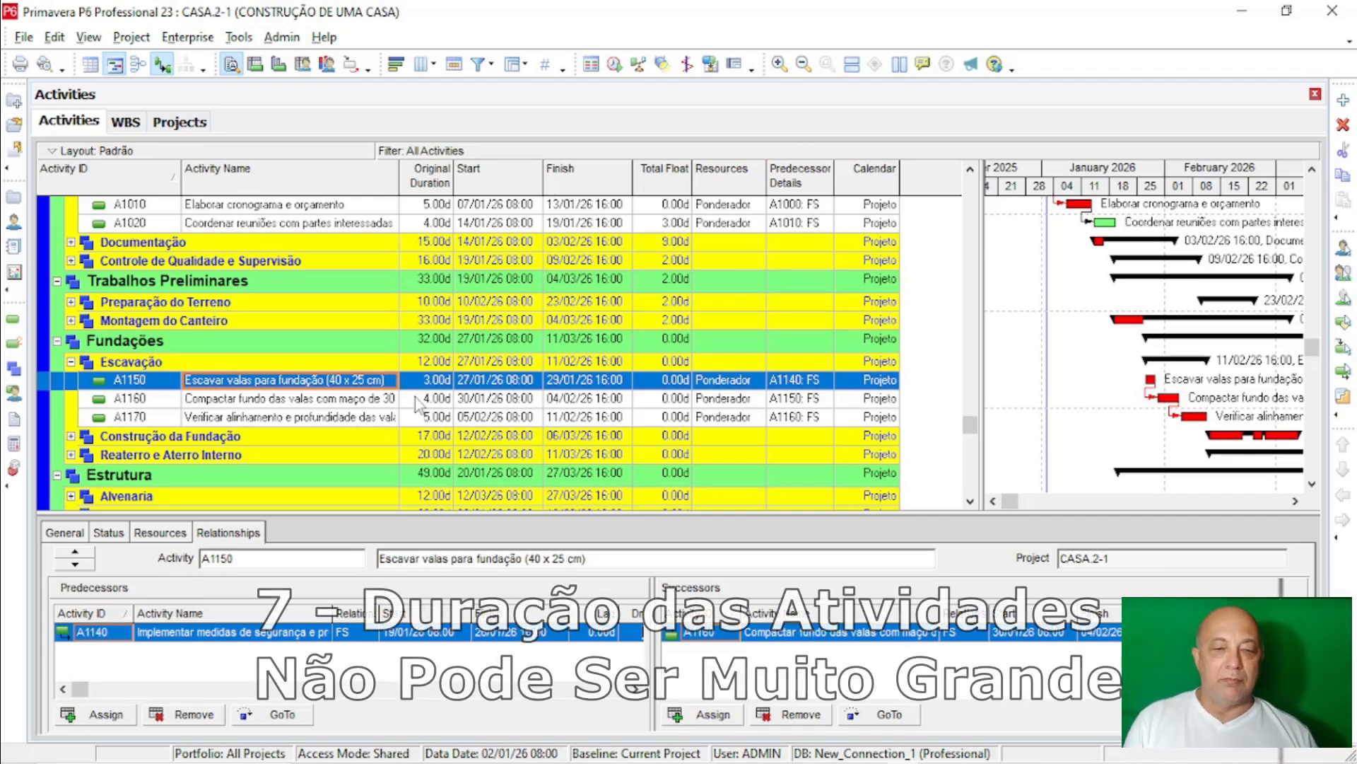
left_click(418, 400)
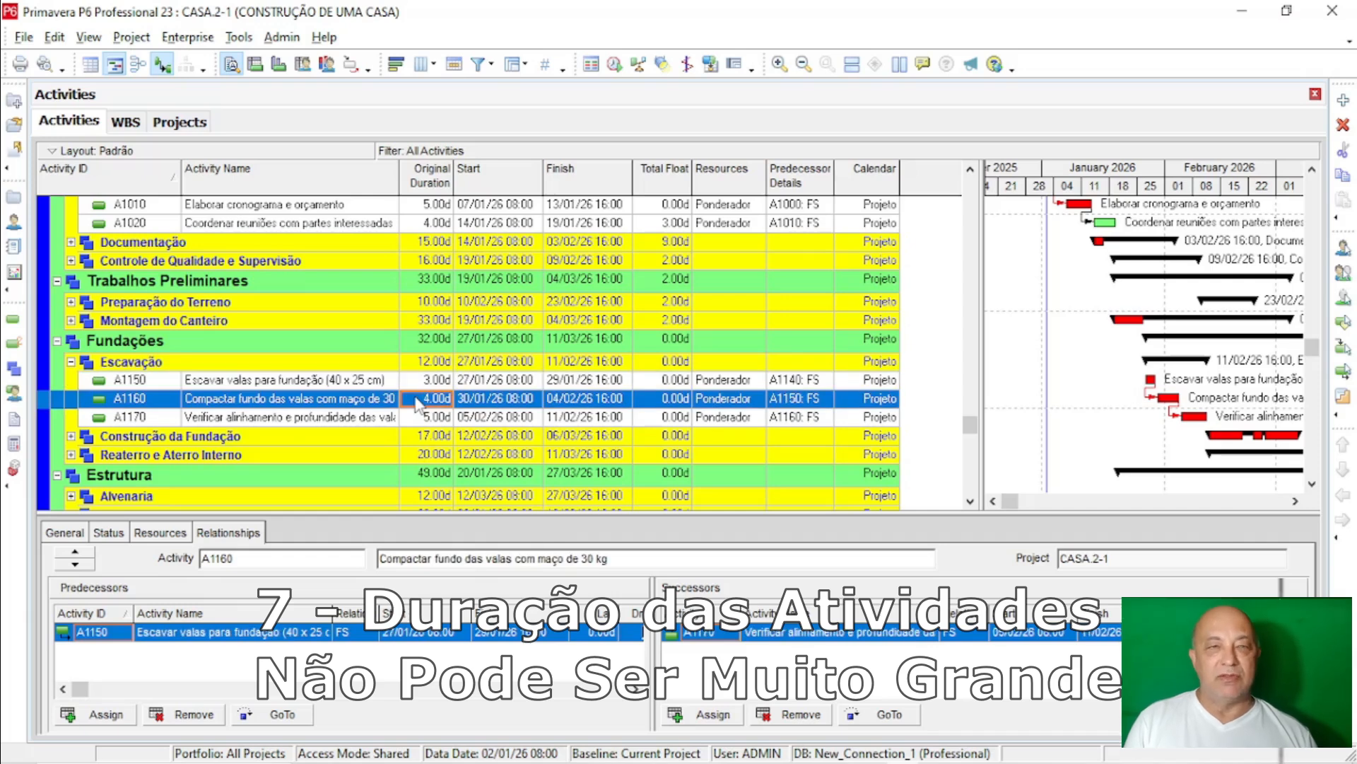
scroll(409, 297, "up", 2)
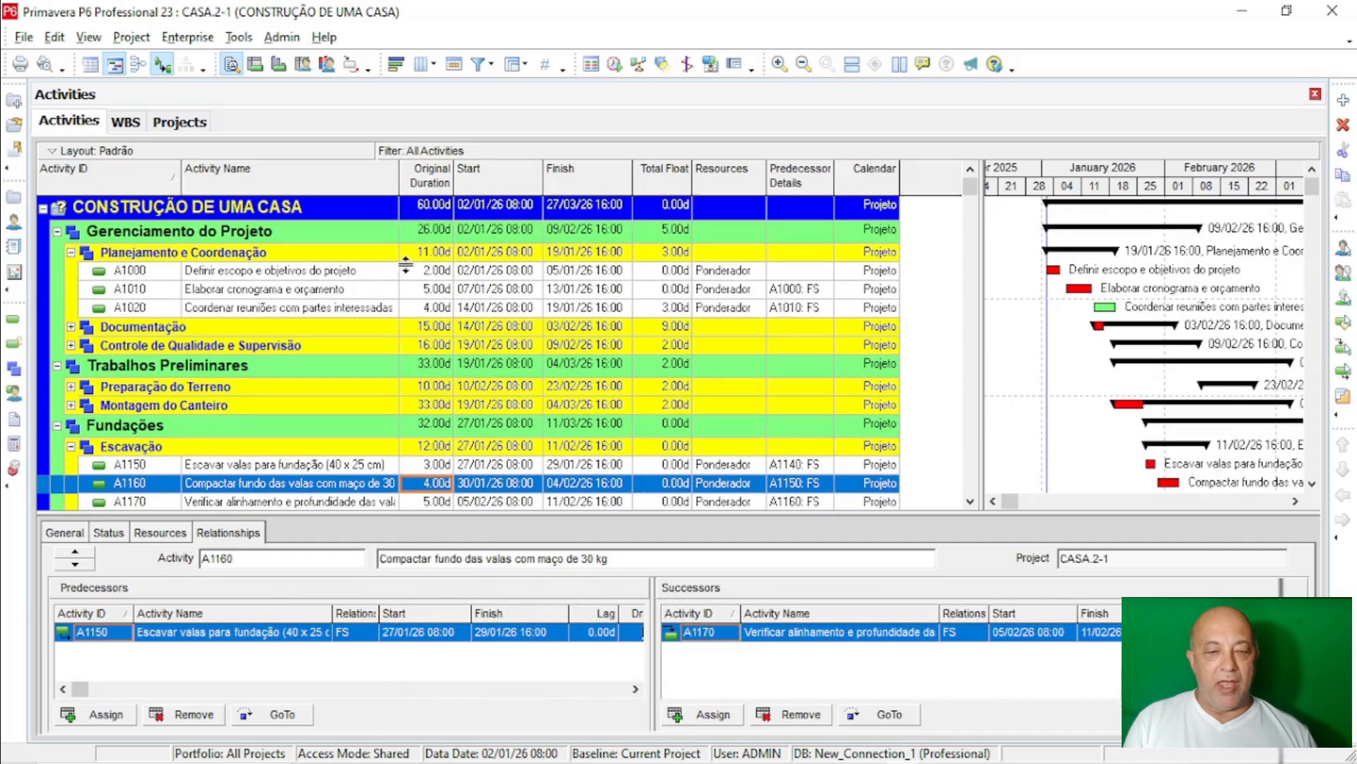
left_click(415, 276)
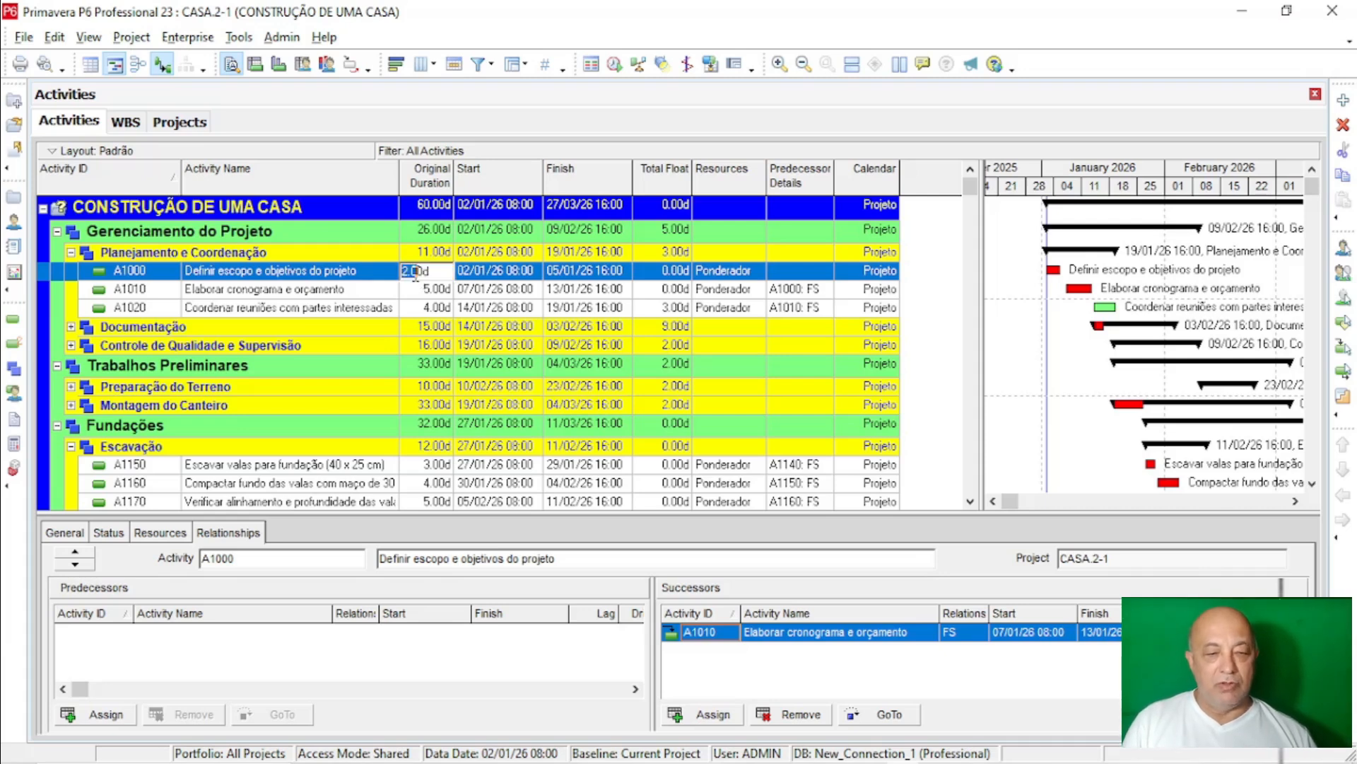
left_click(418, 290)
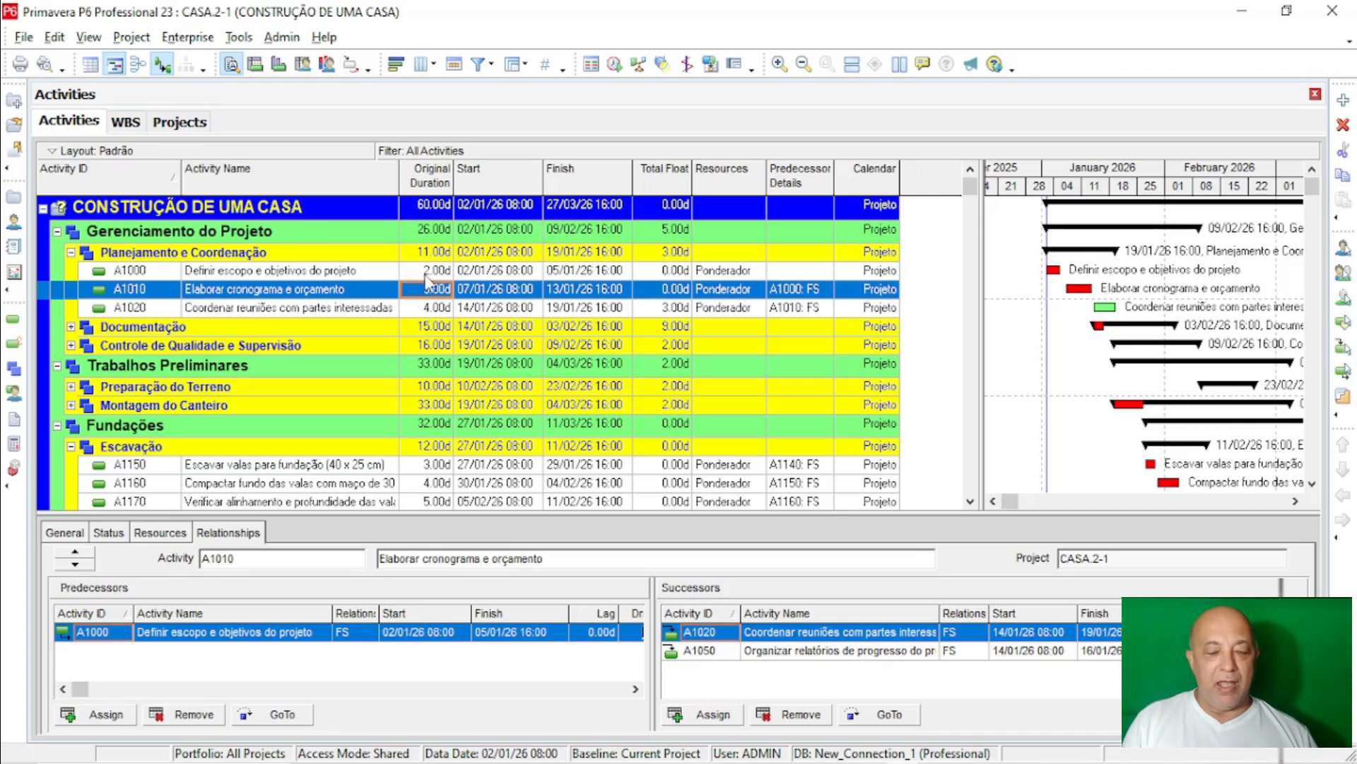
Step: Set the original duration of activity A1000 to a fractional value of 2.53 days
left_click(426, 273)
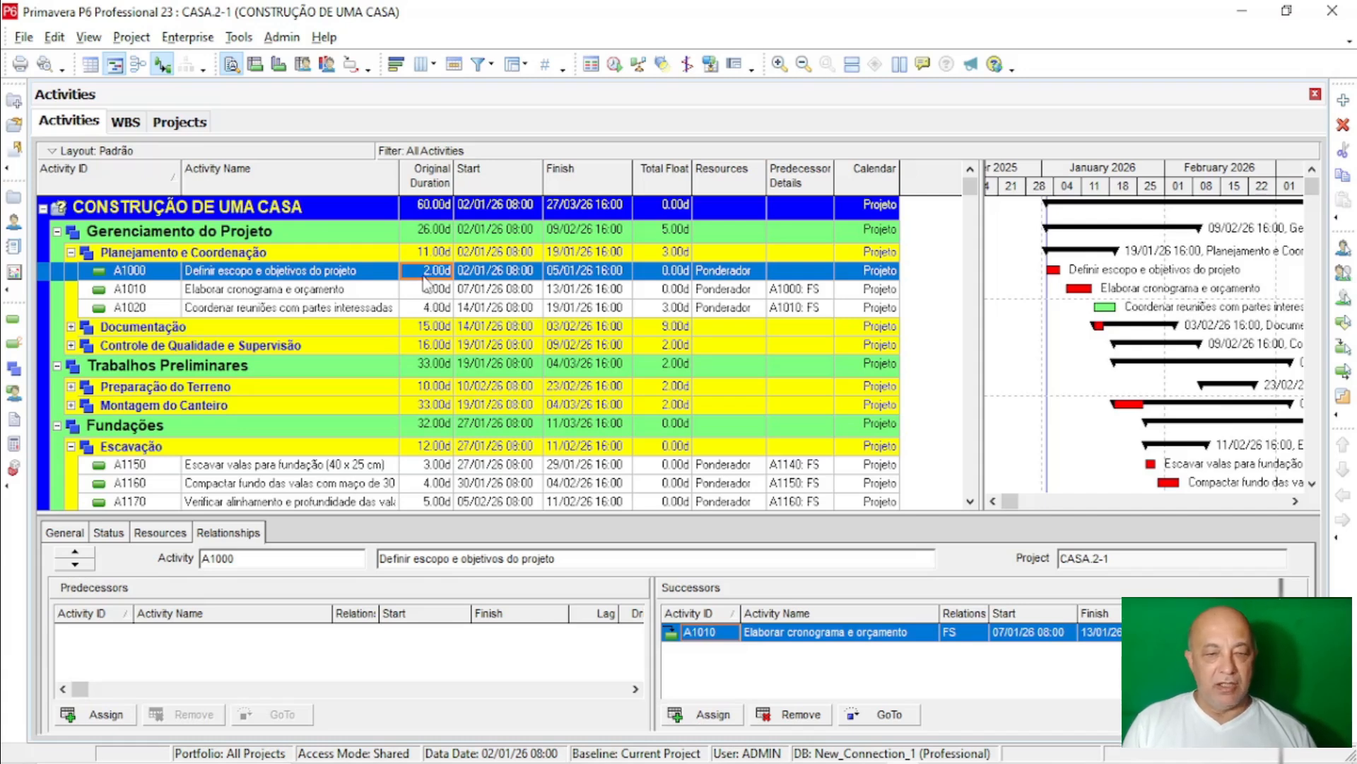
type("2")
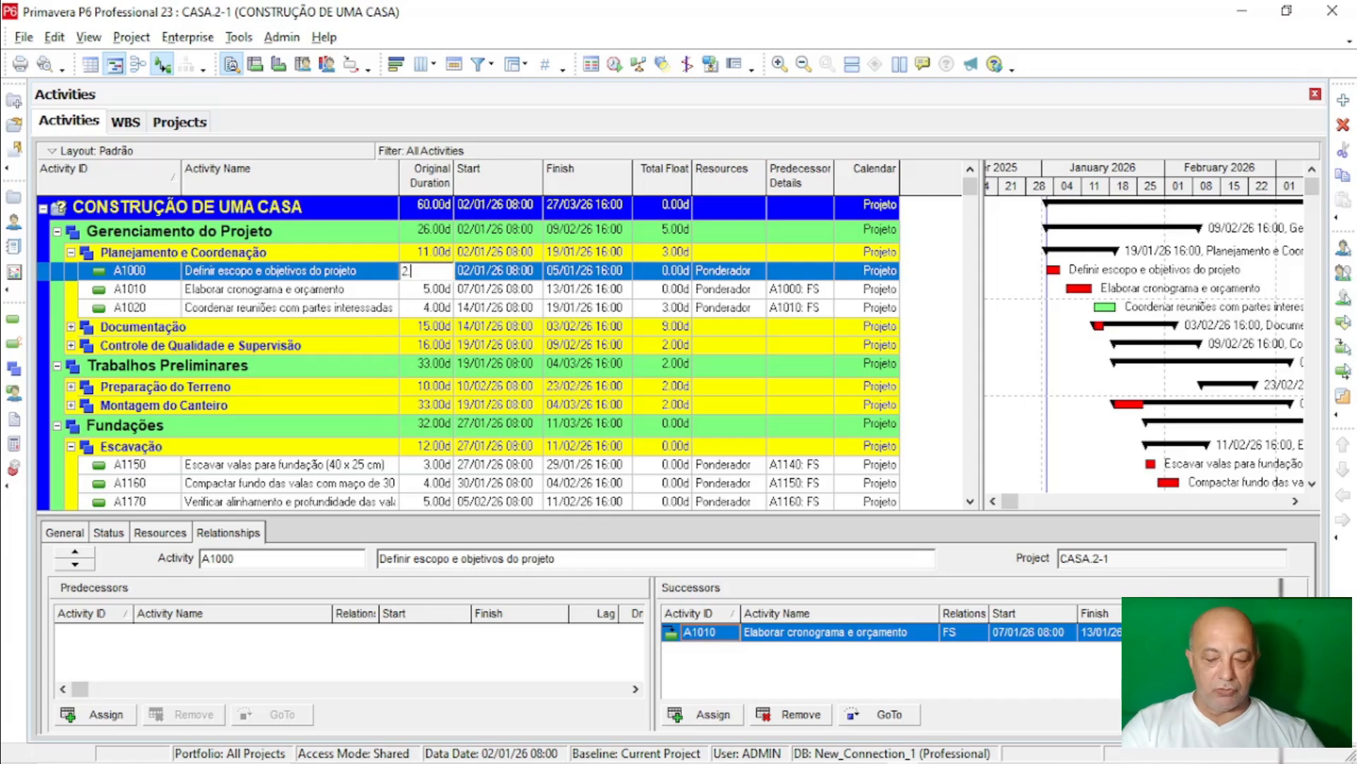
type(".")
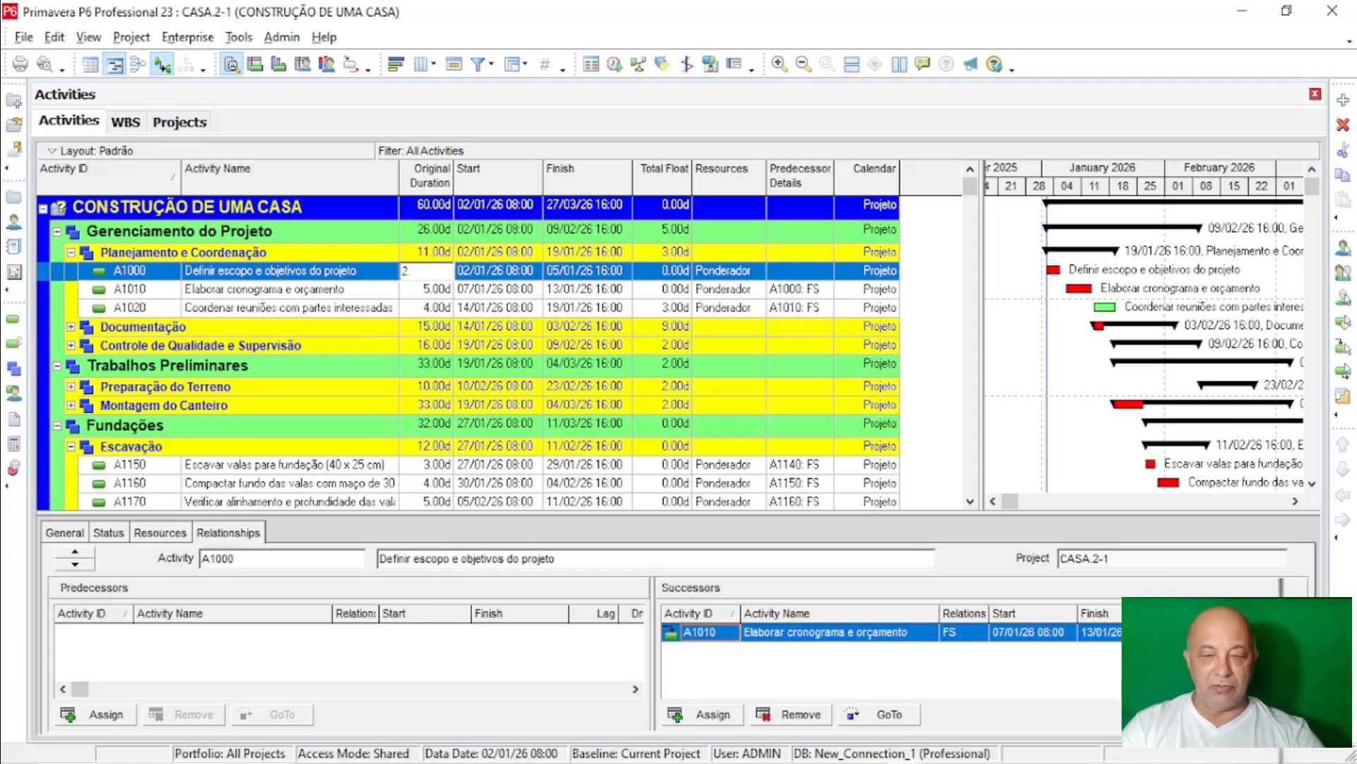
type("5")
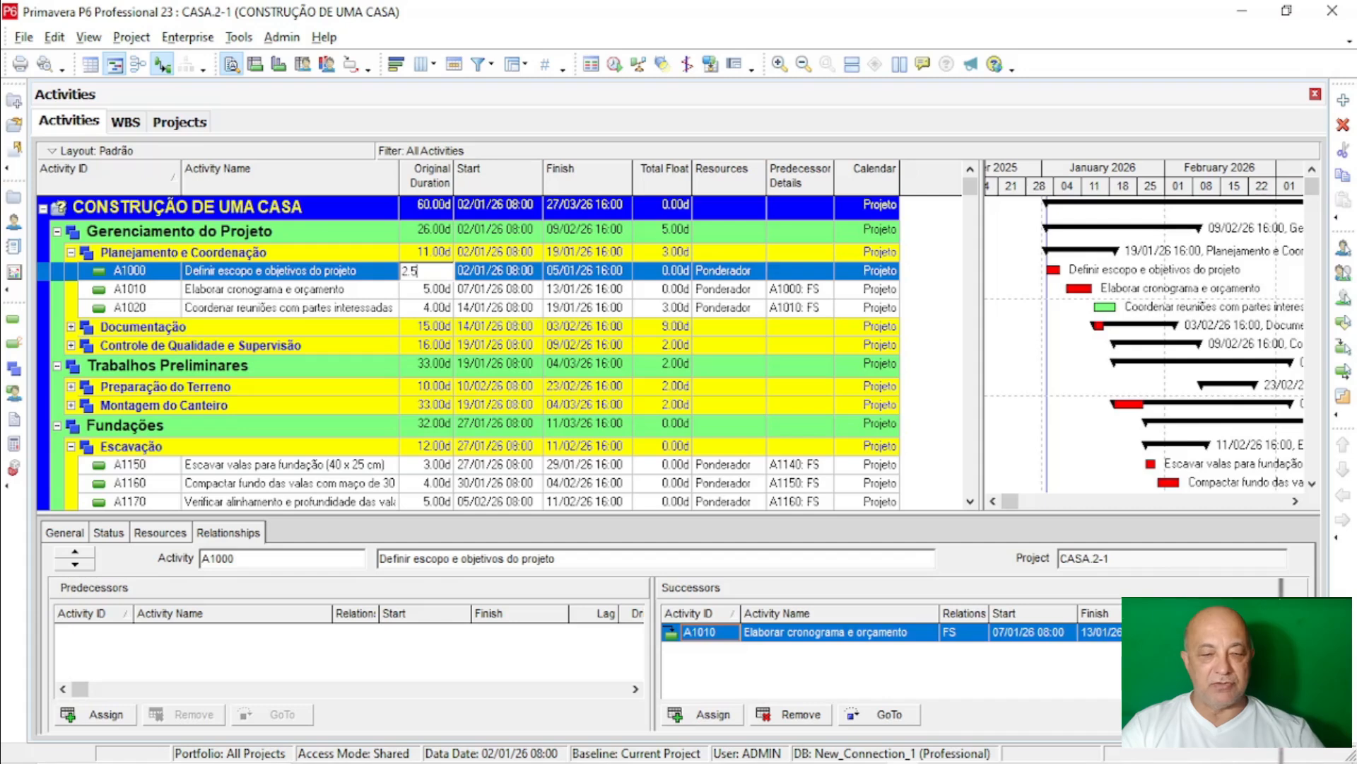
type("3")
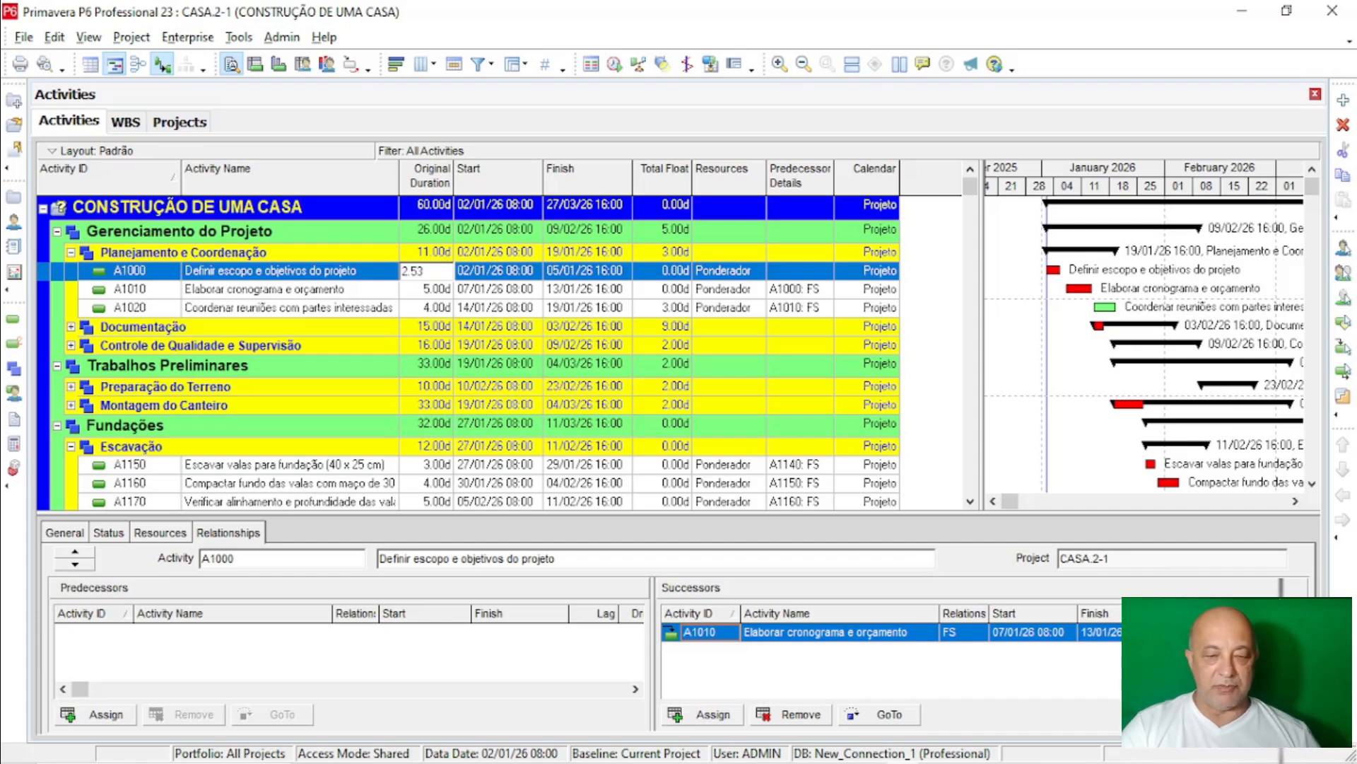
key("Return")
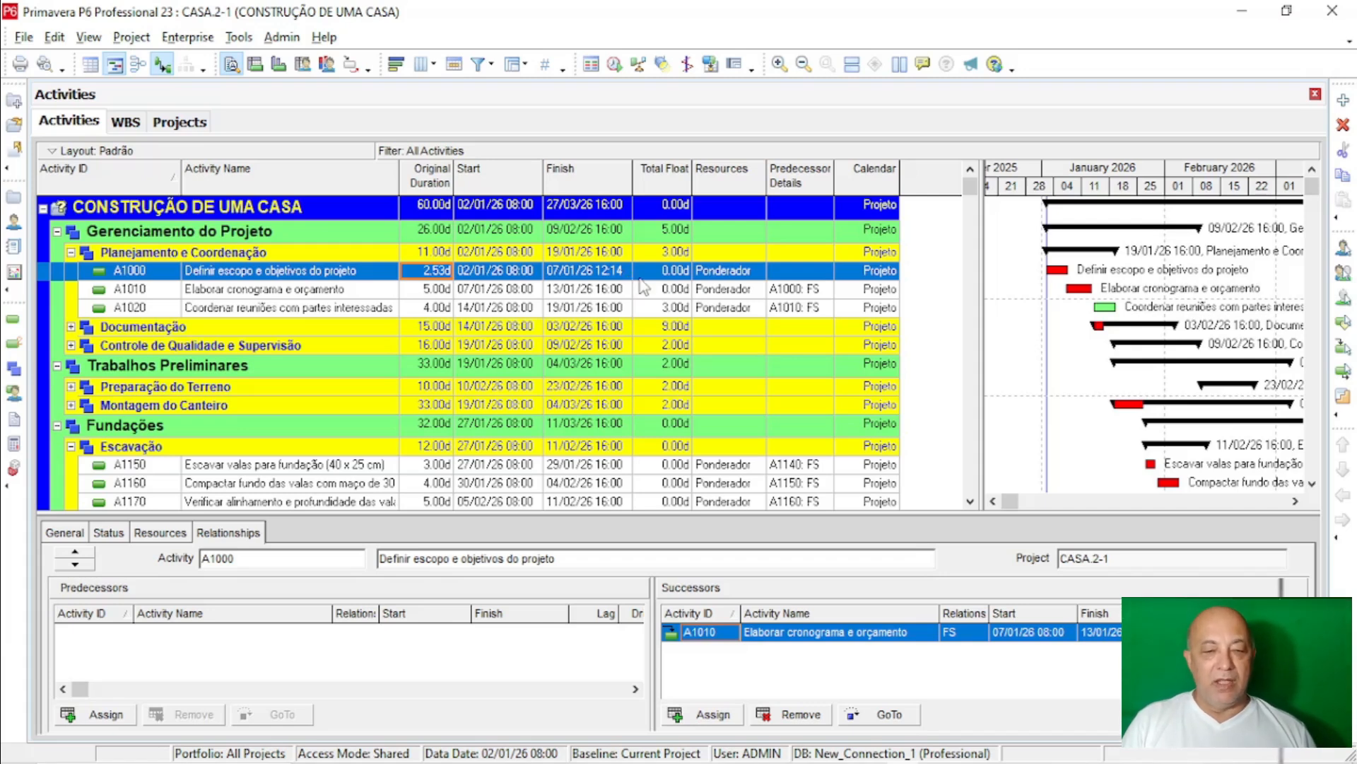
Step: Set the original duration of activity A1000 to the whole value of 2 days
left_click(431, 276)
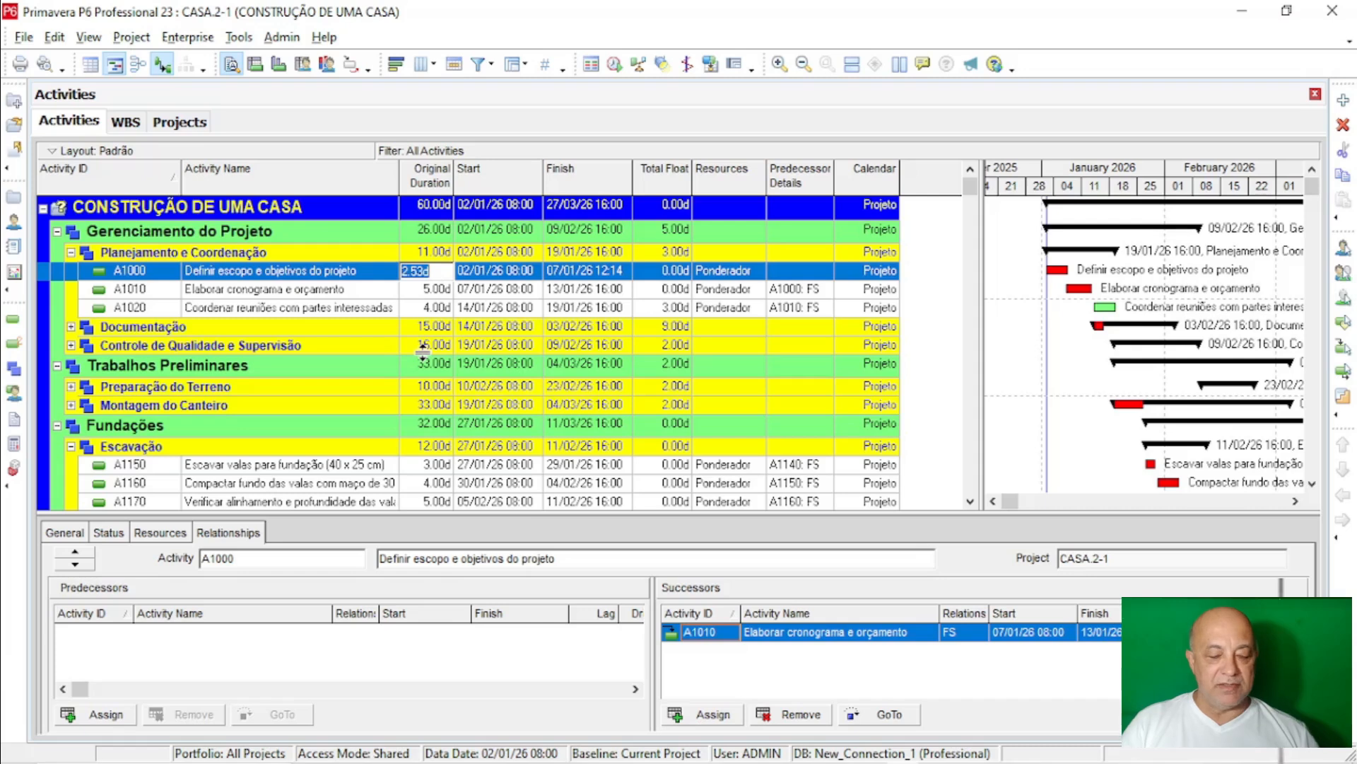
type("2")
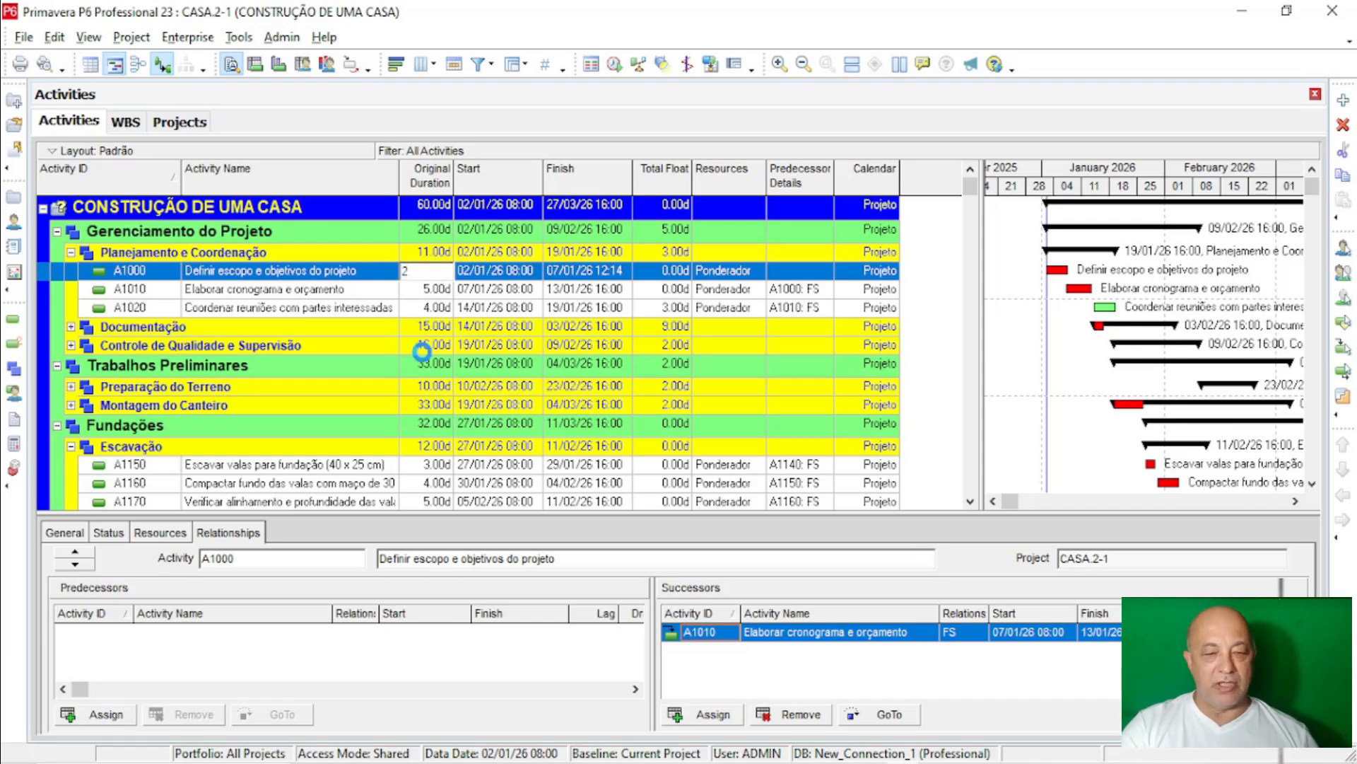
key("Return")
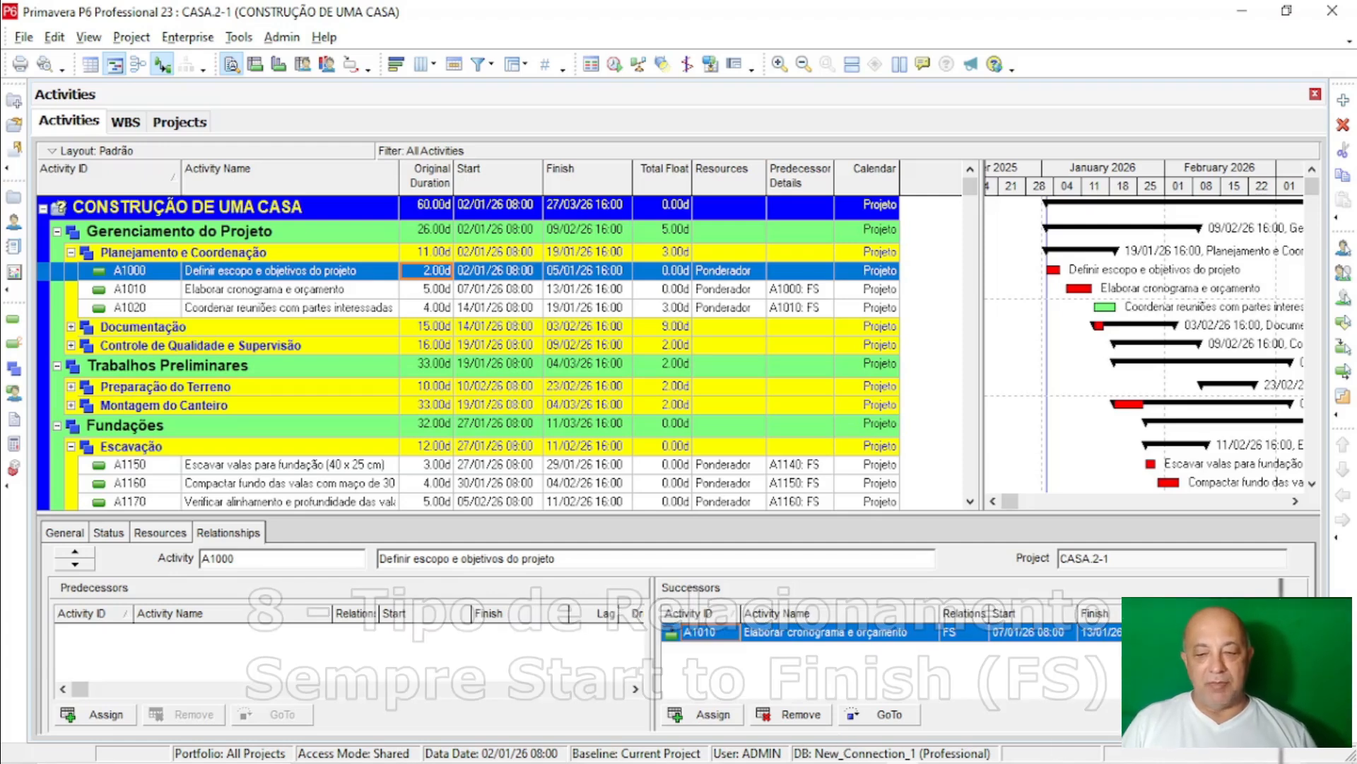
Step: Check the available relationship types for A1000's successor link to A1010, keeping FS
left_click(969, 635)
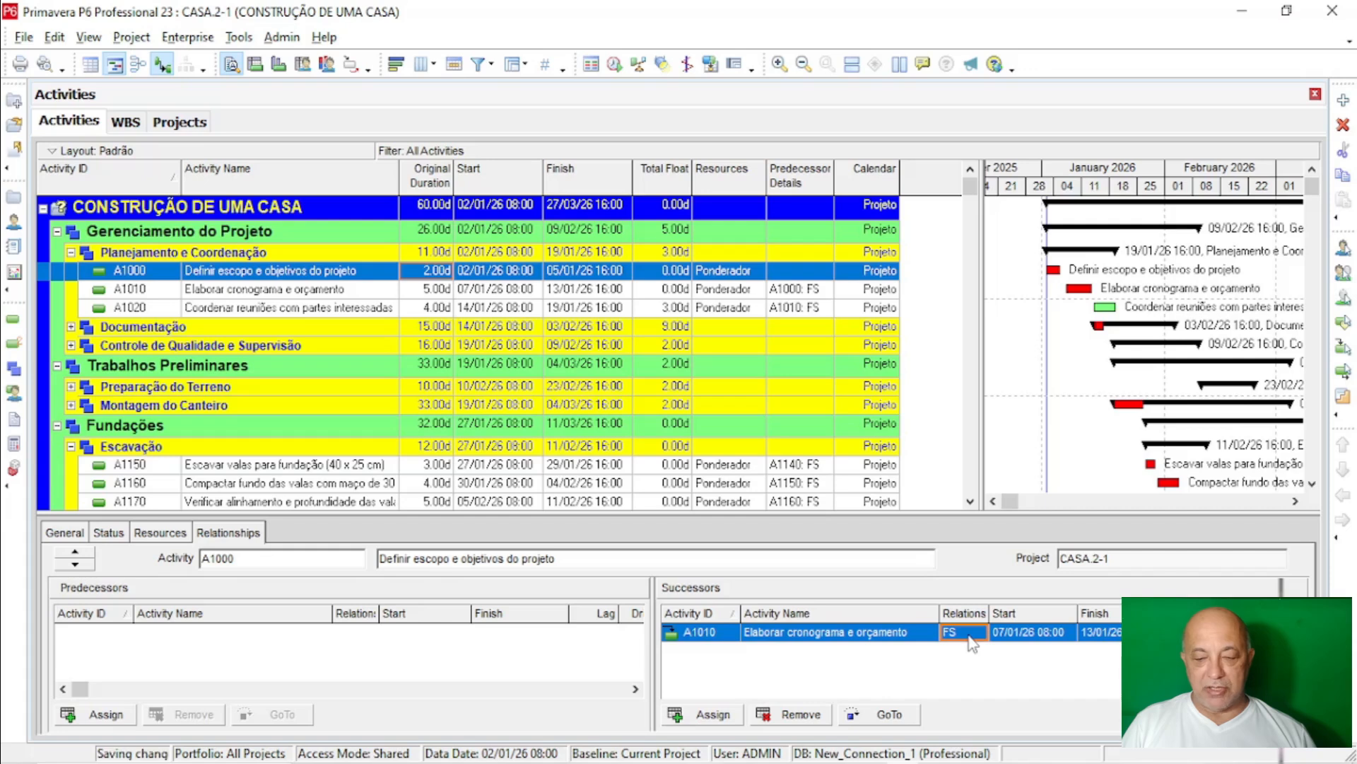
left_click(969, 635)
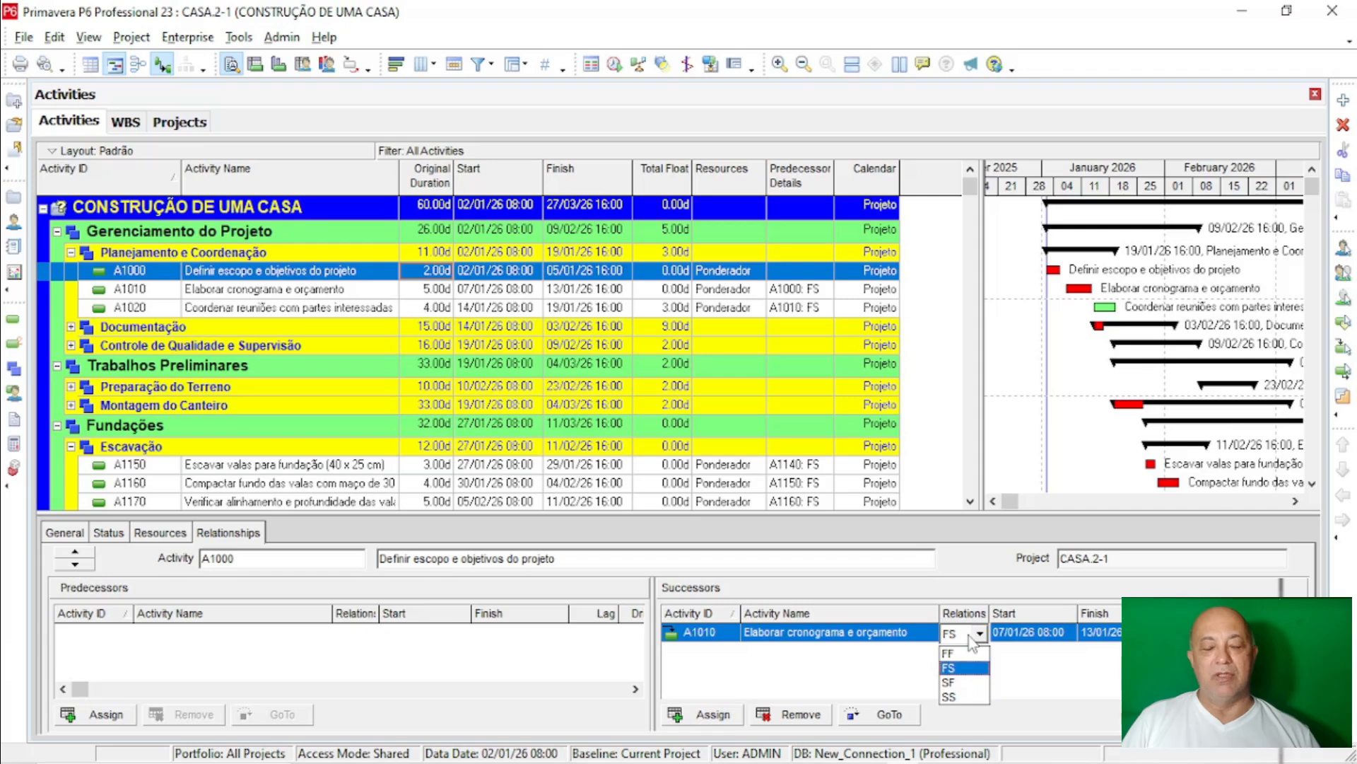
left_click(969, 636)
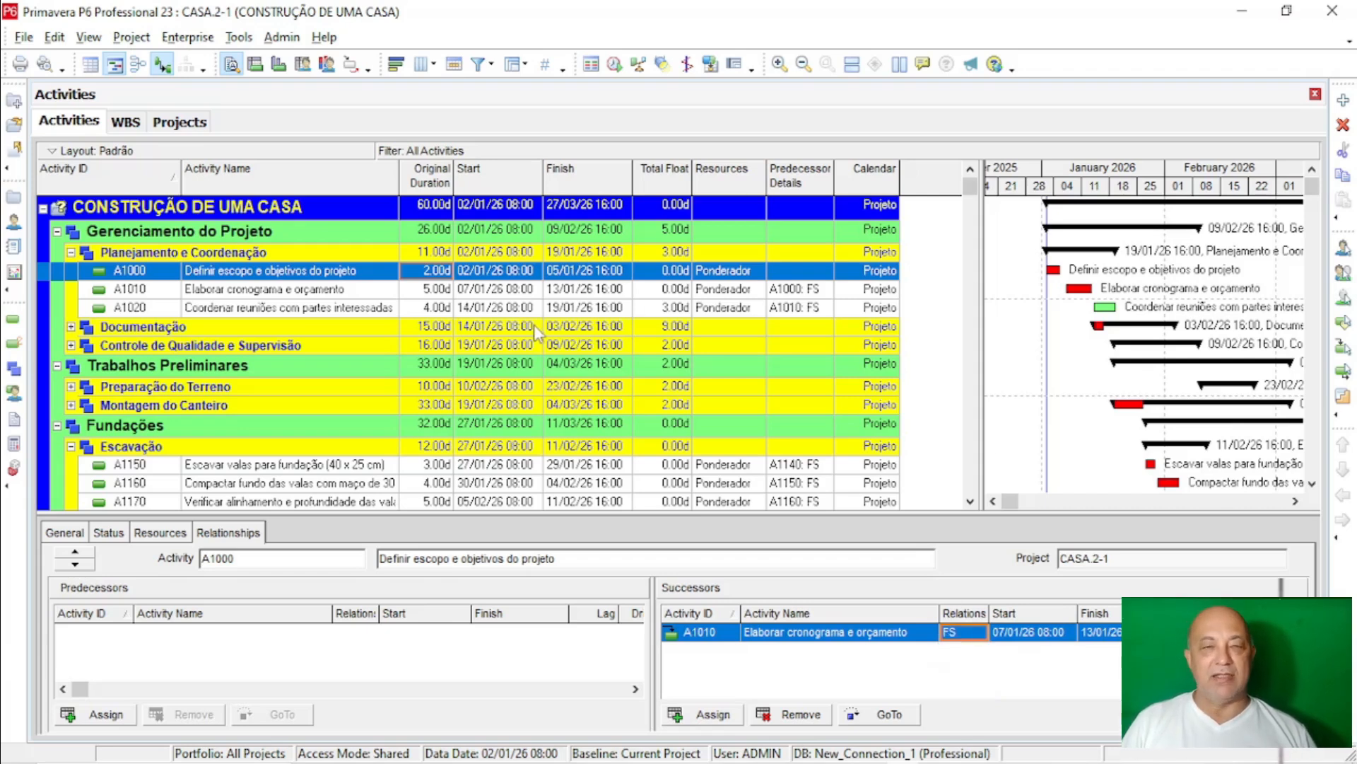
Step: Widen the Gantt chart area and expand all WBS groups in the activity table
left_click_drag(983, 353, 931, 340)
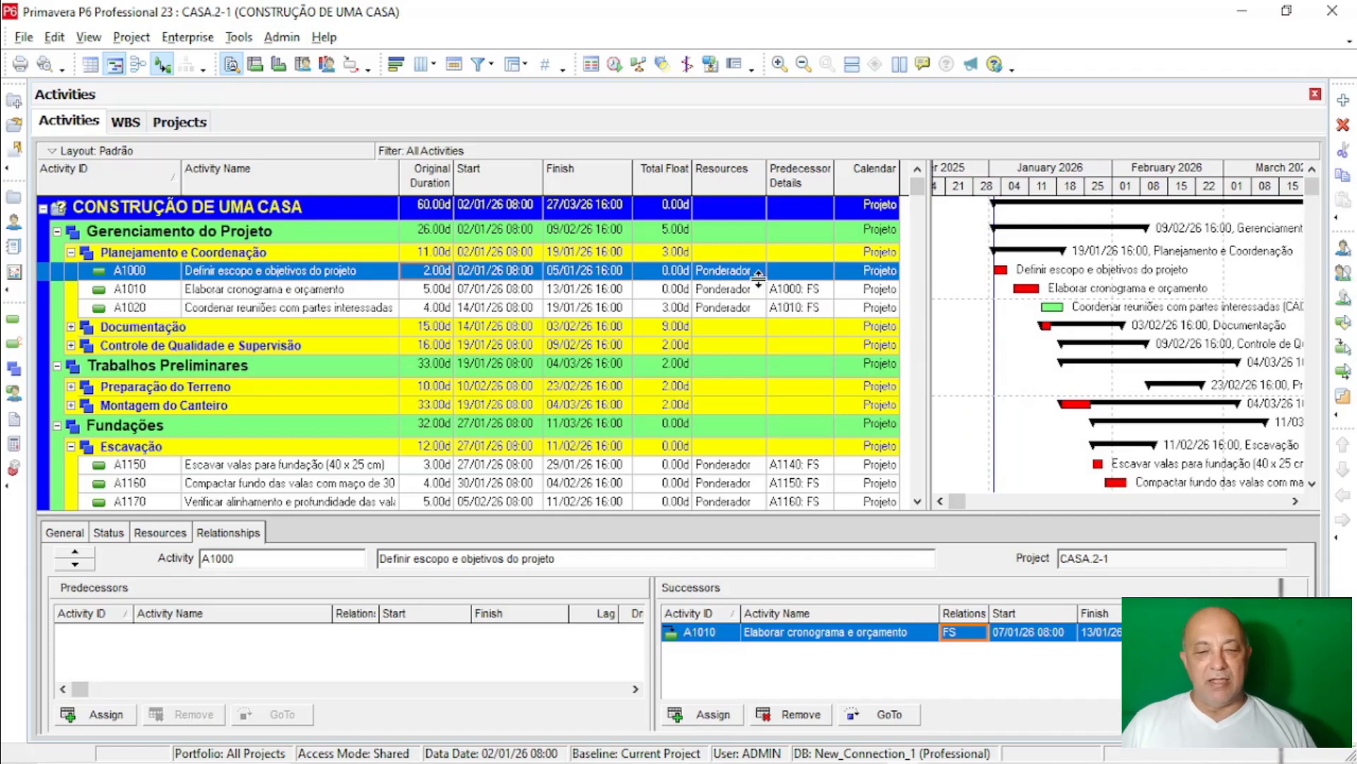
scroll(1027, 318, "down", 1)
scroll(1027, 311, "down", 3)
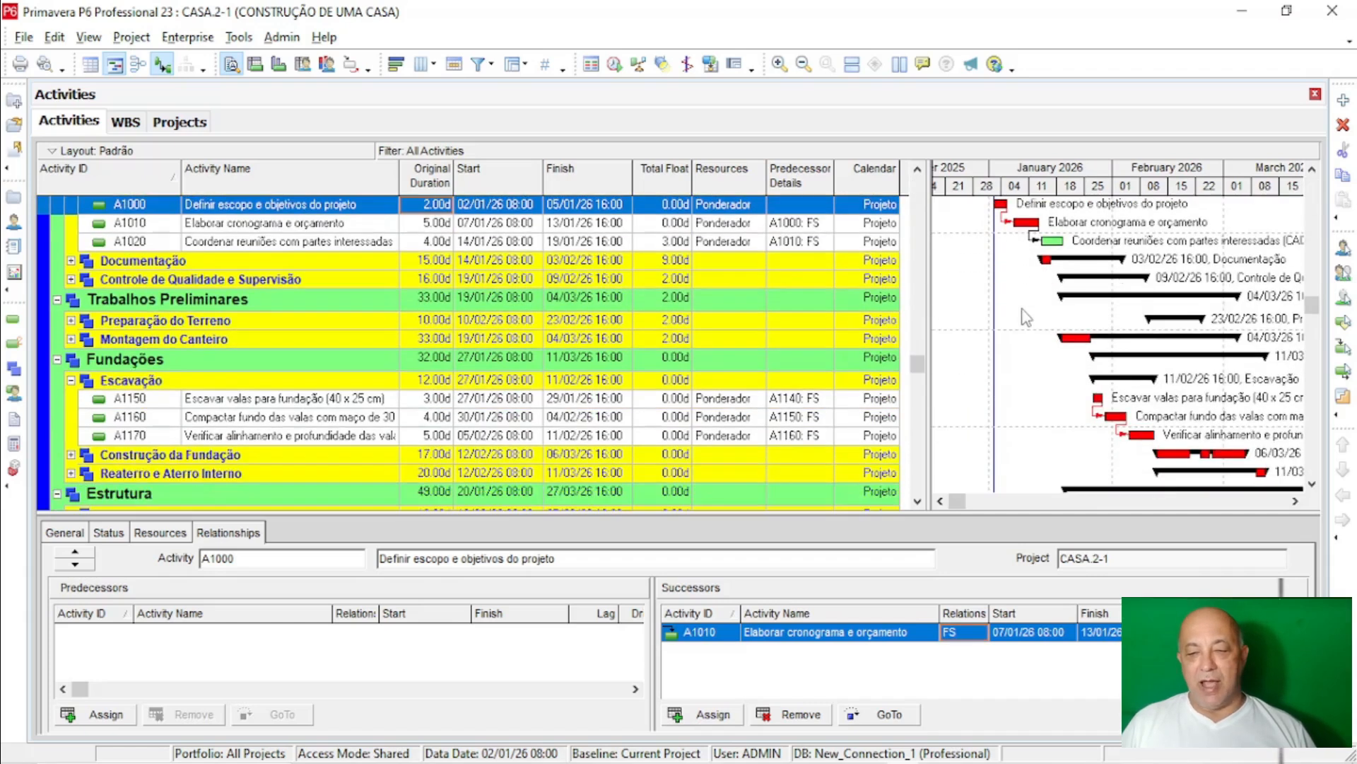
scroll(976, 300, "up", 2)
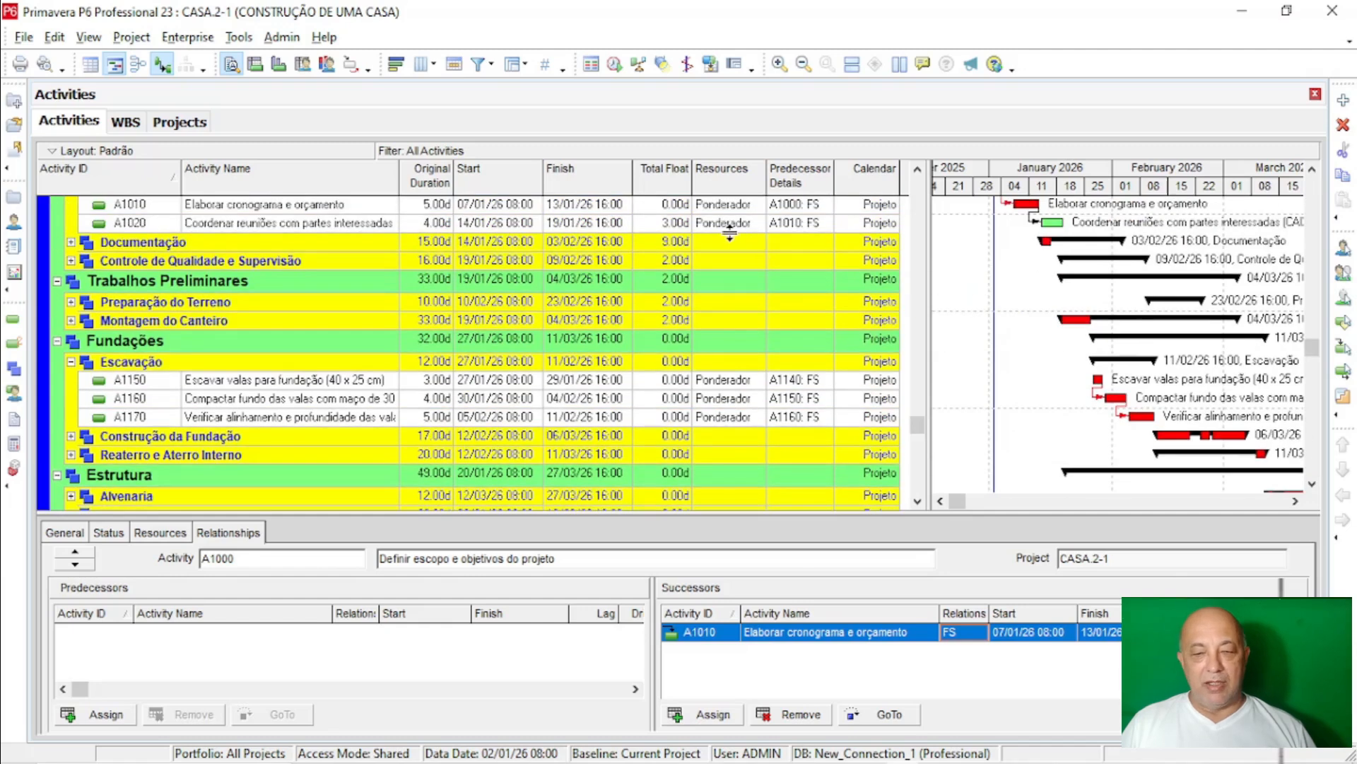
right_click(725, 225)
left_click(774, 668)
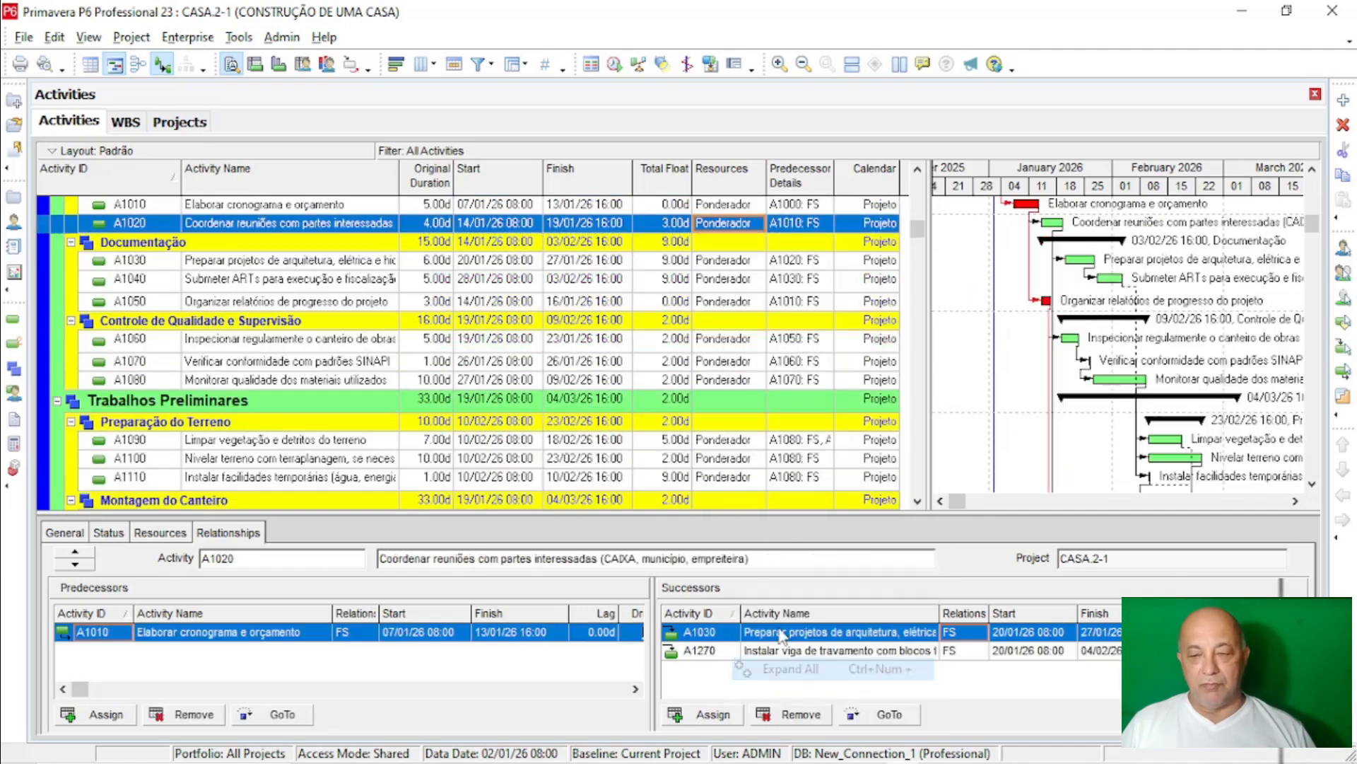
Step: Examine the predecessor details and Gantt relationship lines through the expanded schedule down to Estrutura, finishing at activity A1000
scroll(1011, 400, "down", 3)
scroll(1011, 401, "down", 4)
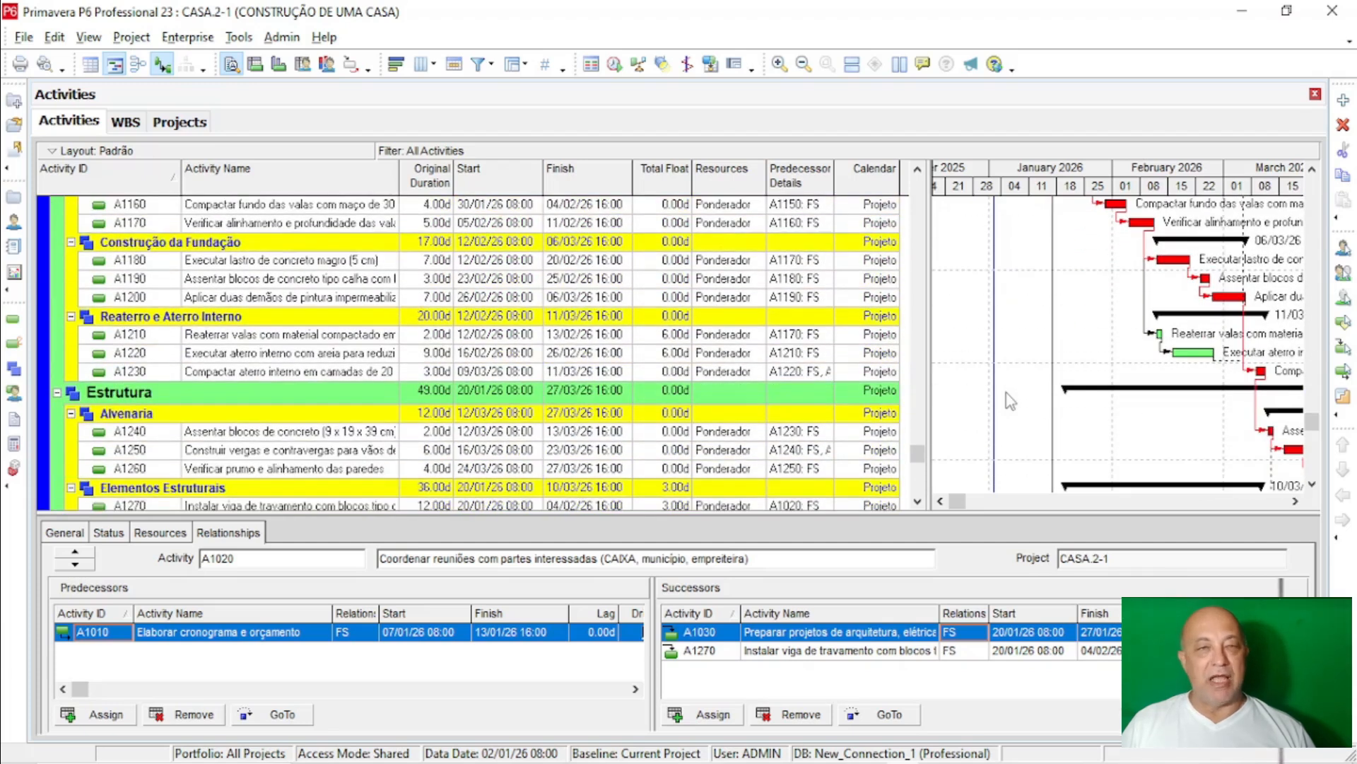
scroll(1011, 401, "up", 3)
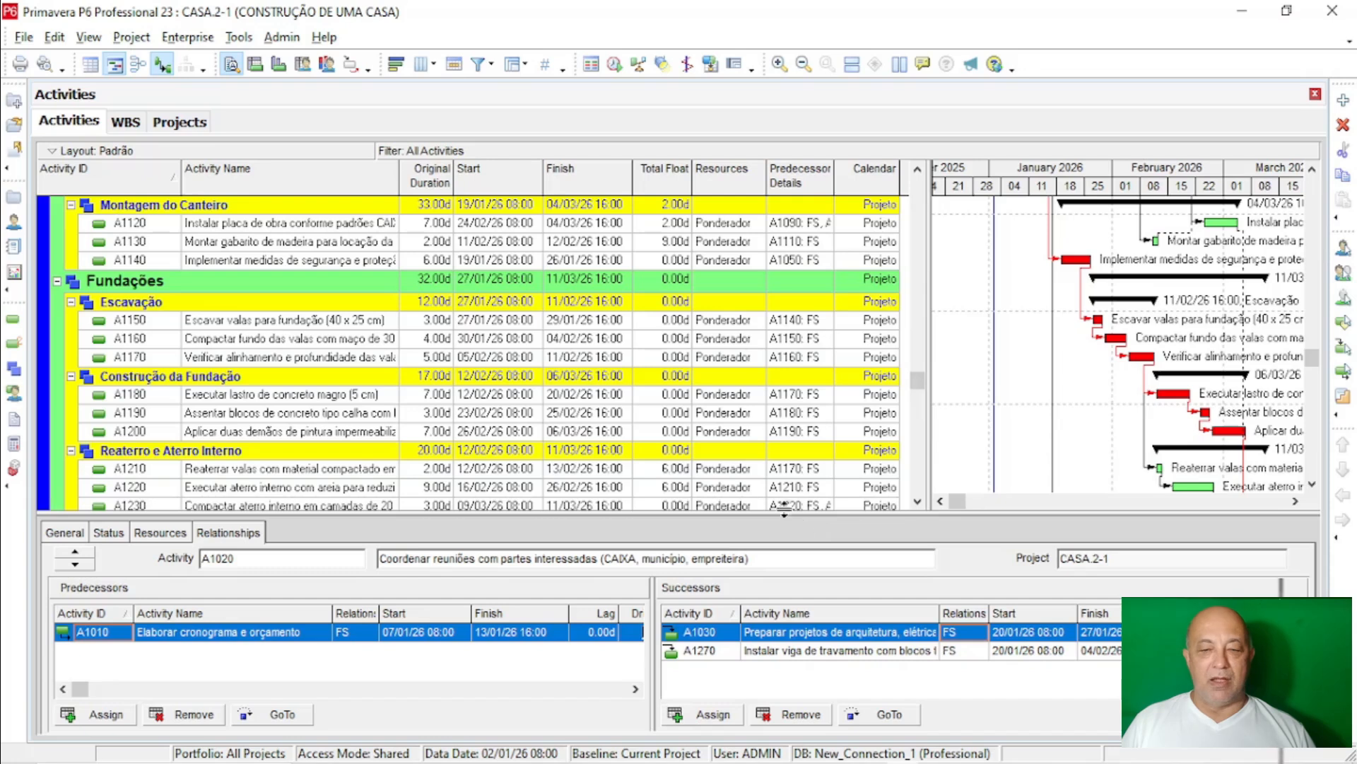
scroll(695, 456, "up", 5)
scroll(695, 456, "up", 2)
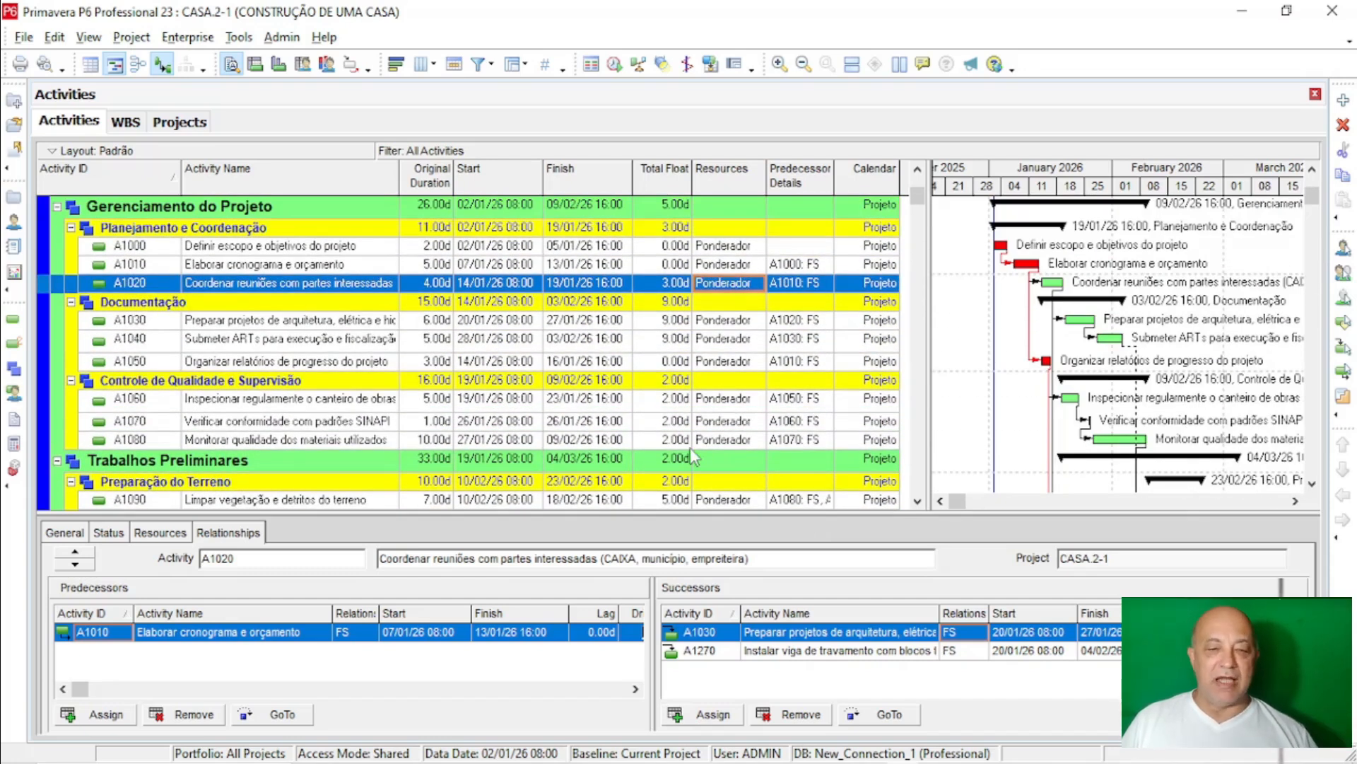
left_click(336, 247)
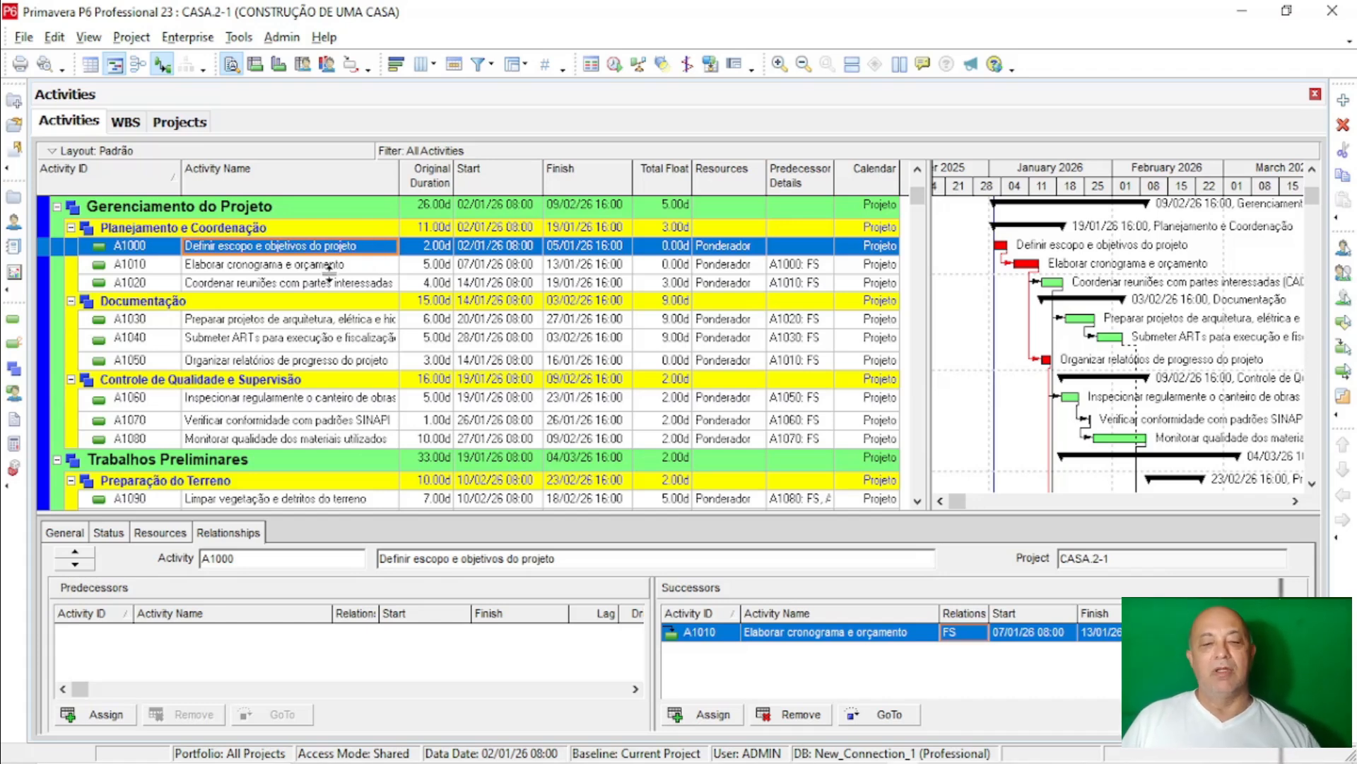
Step: Examine the project's finish date and the total float of critical activities A1000 and A1010, giving the activity table more width
scroll(302, 195, "up", 1)
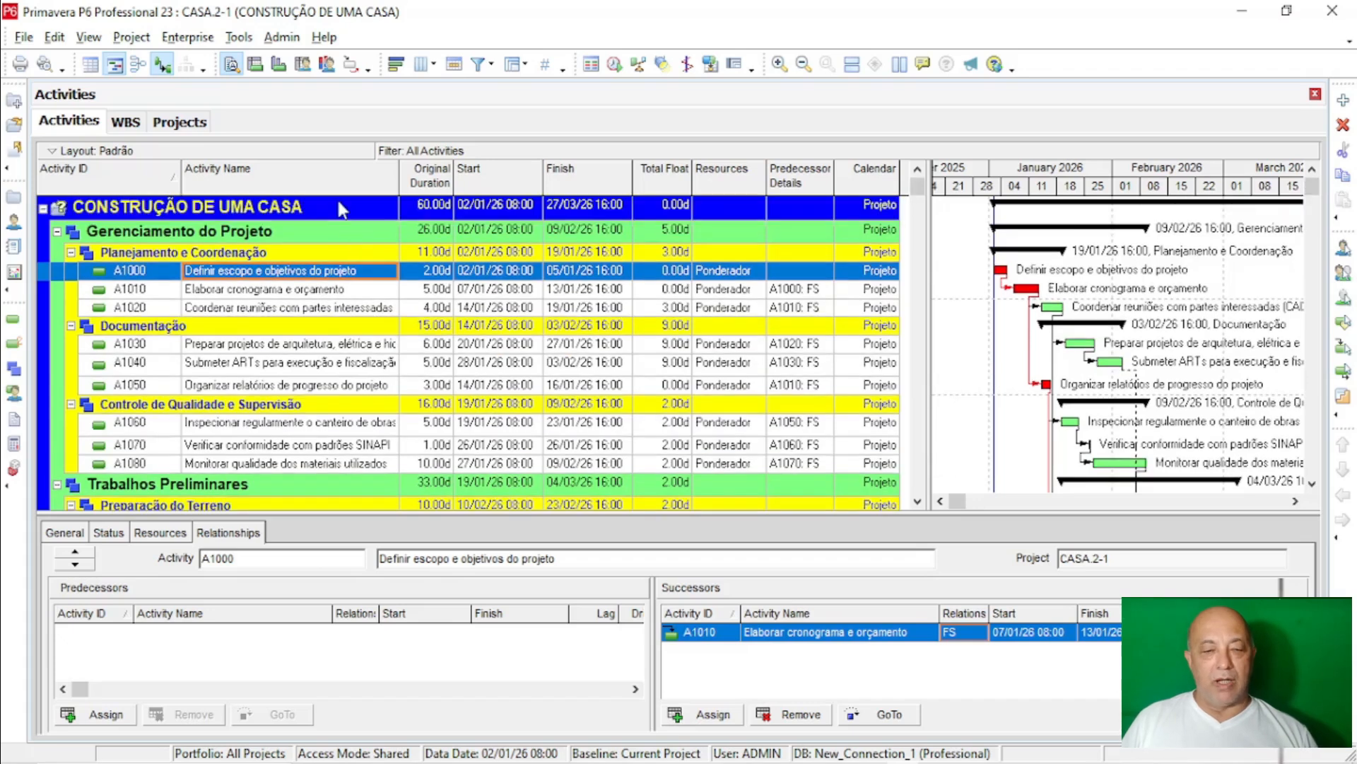
left_click(564, 210)
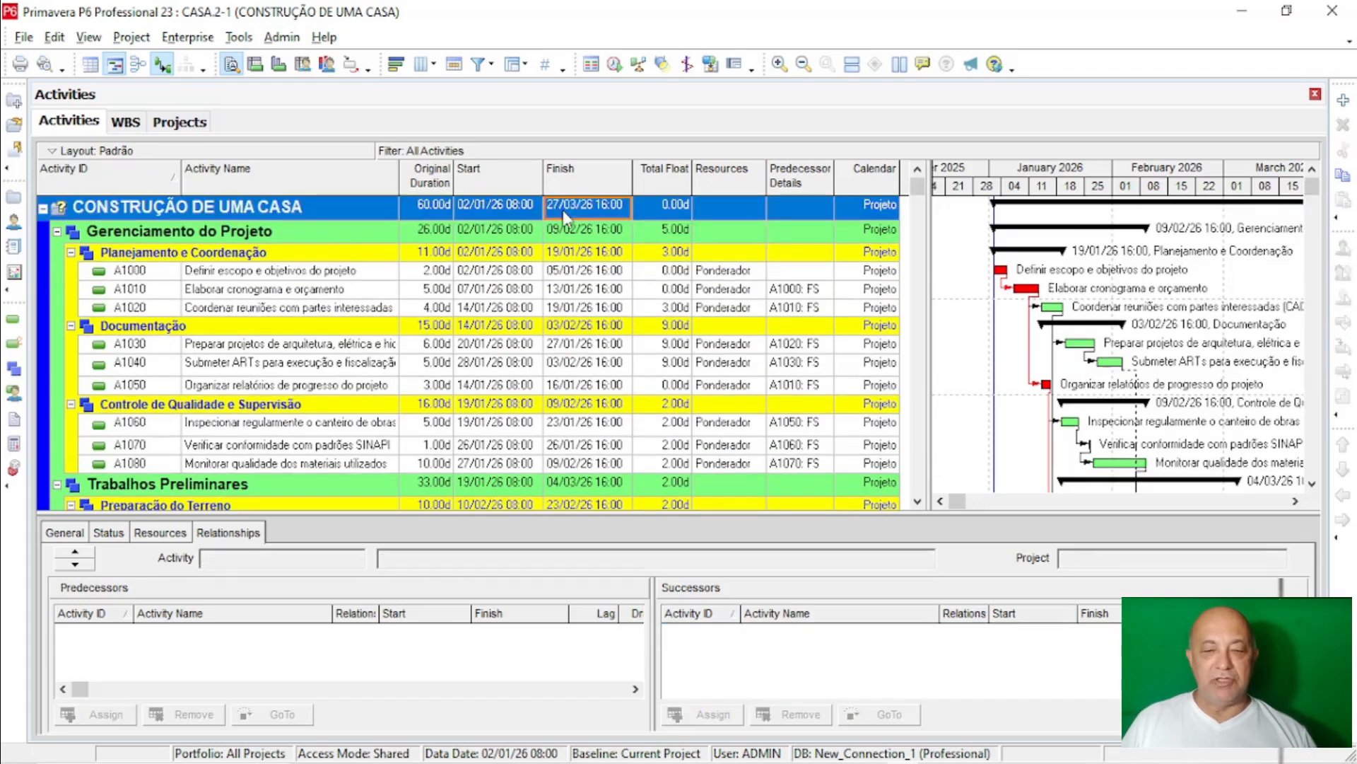
left_click(689, 275)
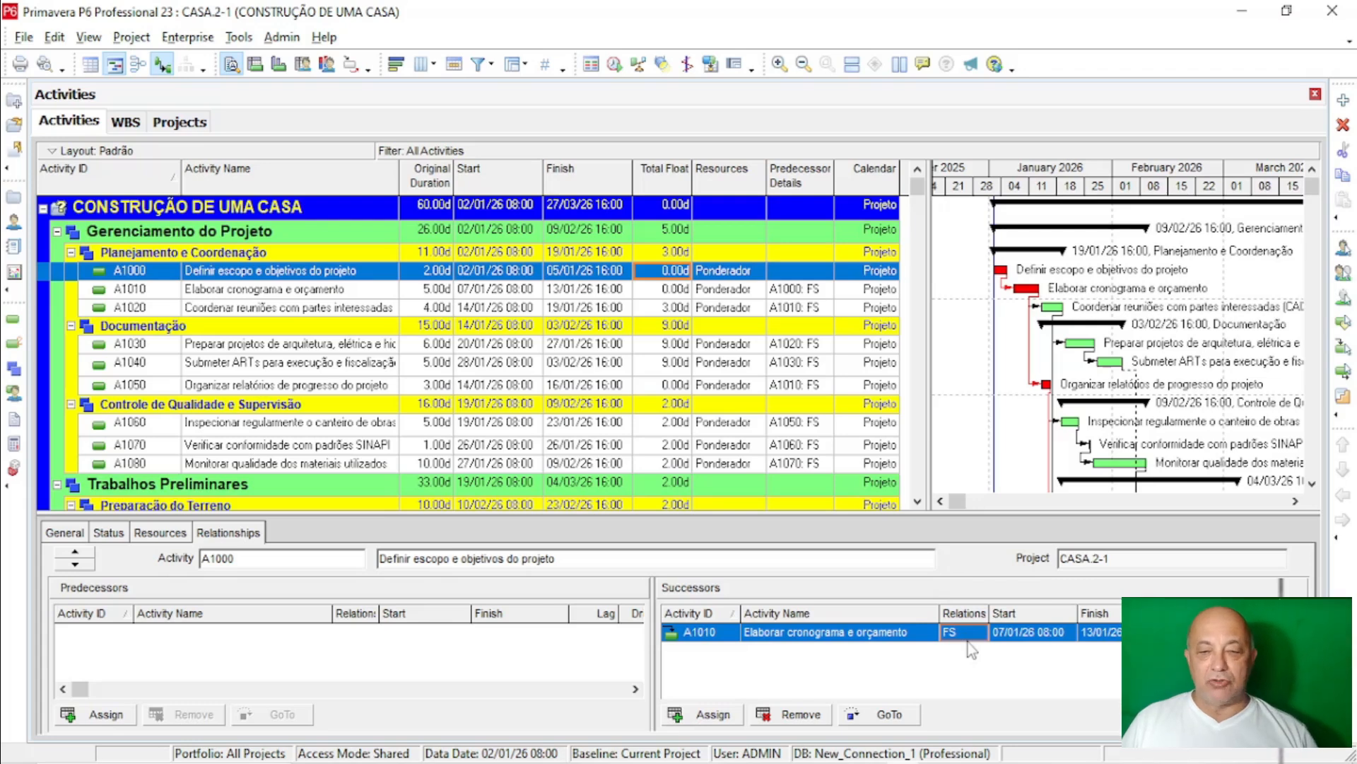
left_click_drag(928, 395, 972, 402)
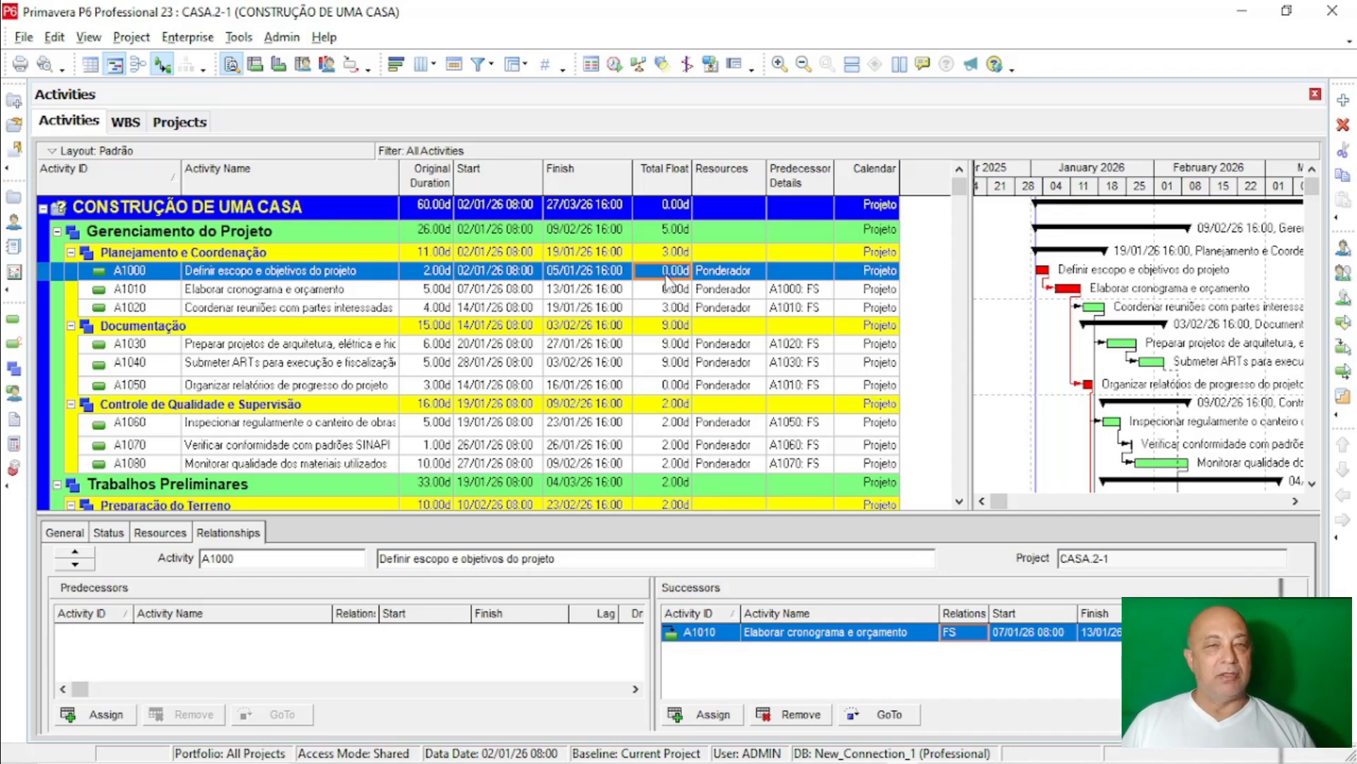
left_click(283, 289)
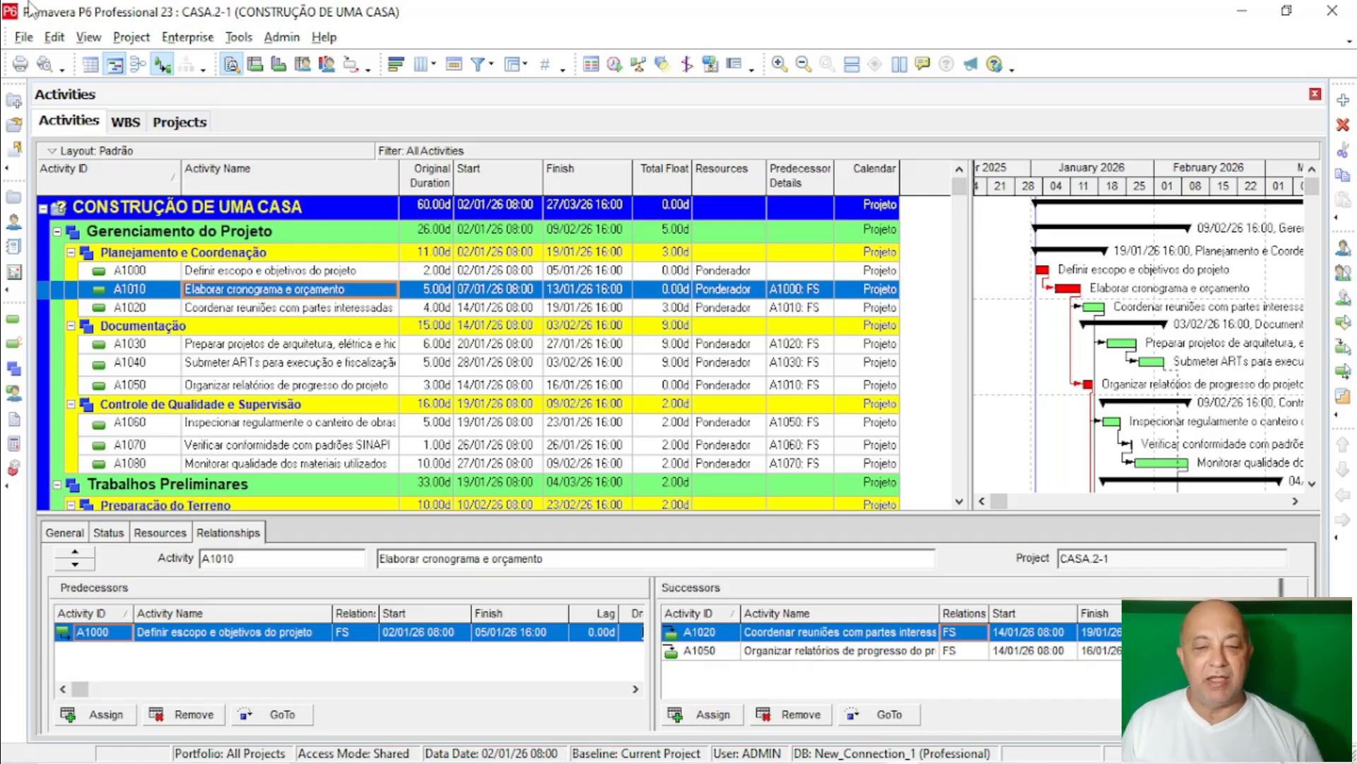
Step: Examine the total float of the activities from A1030 down to Estrutura, finishing at the predecessor details of A1110
left_click(656, 345)
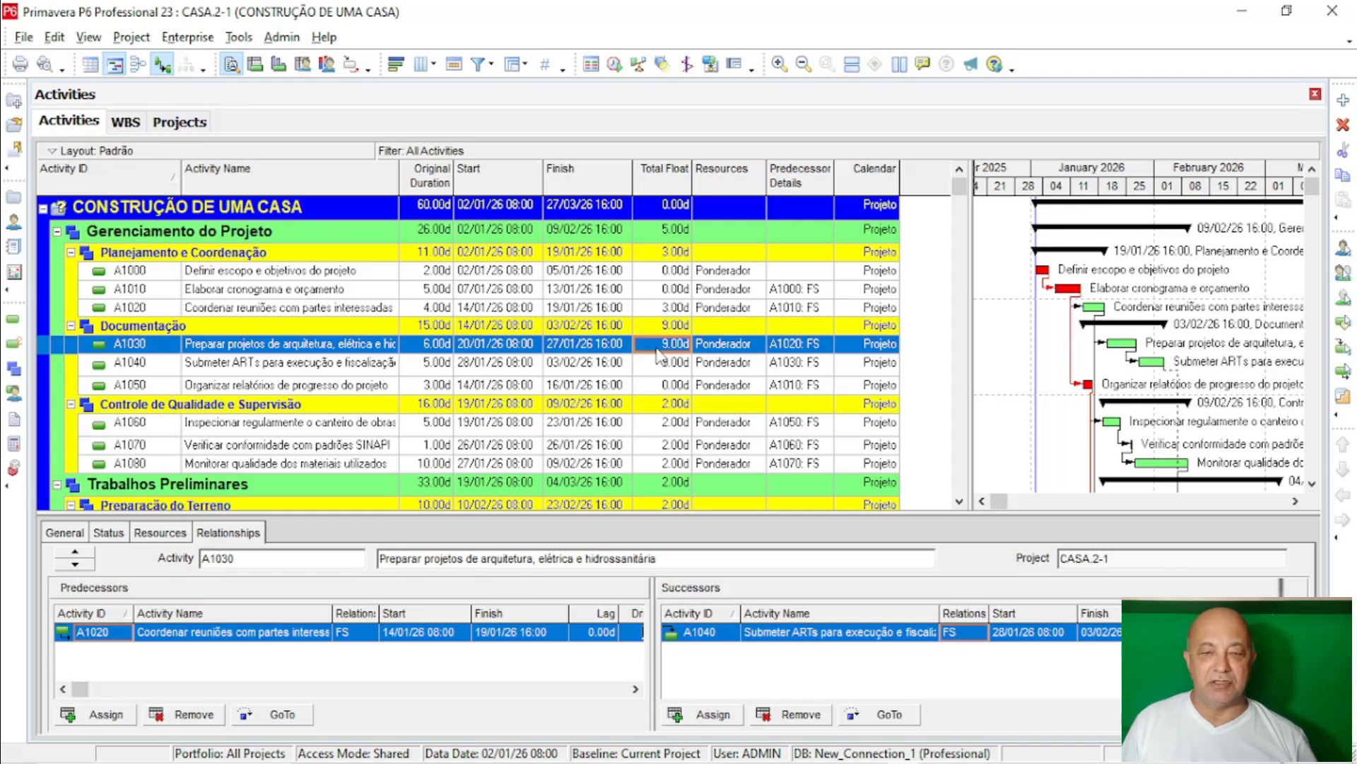
scroll(658, 357, "down", 6)
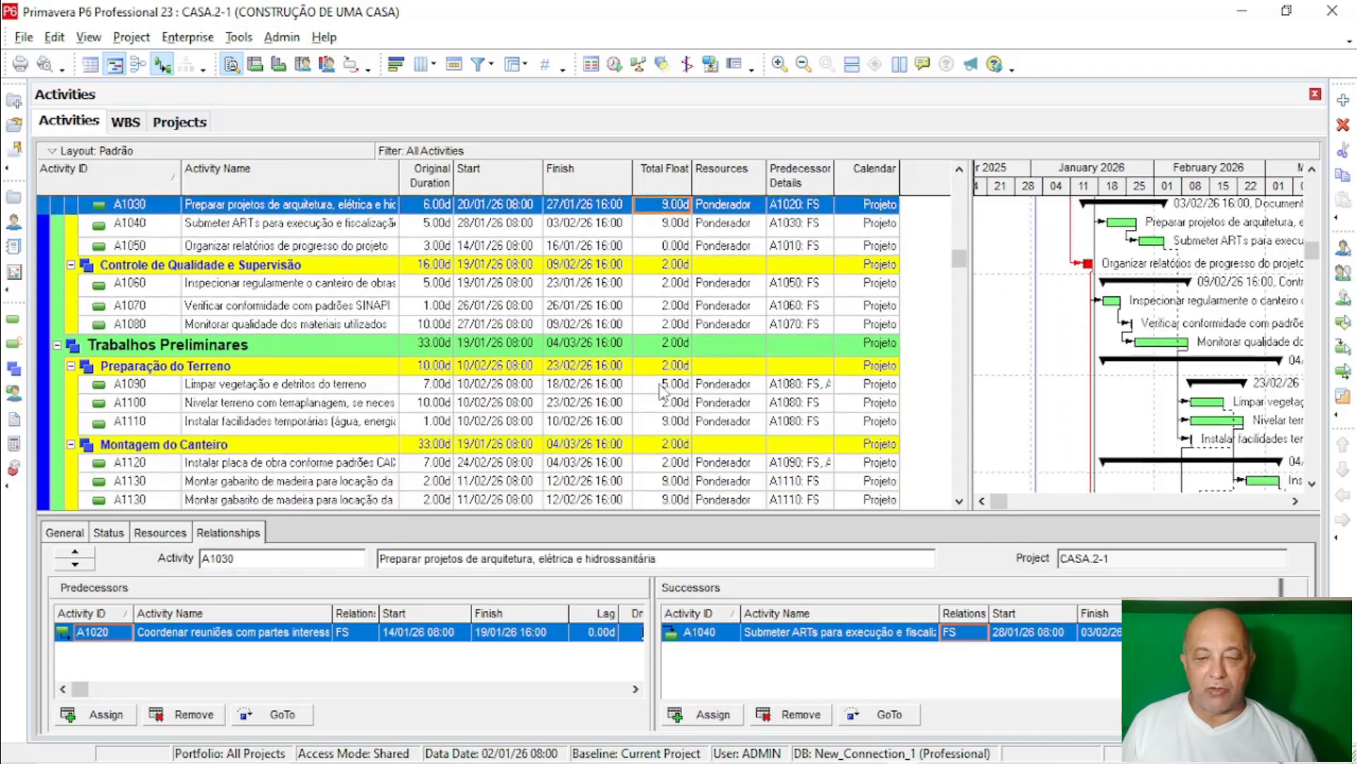
scroll(656, 402, "down", 2)
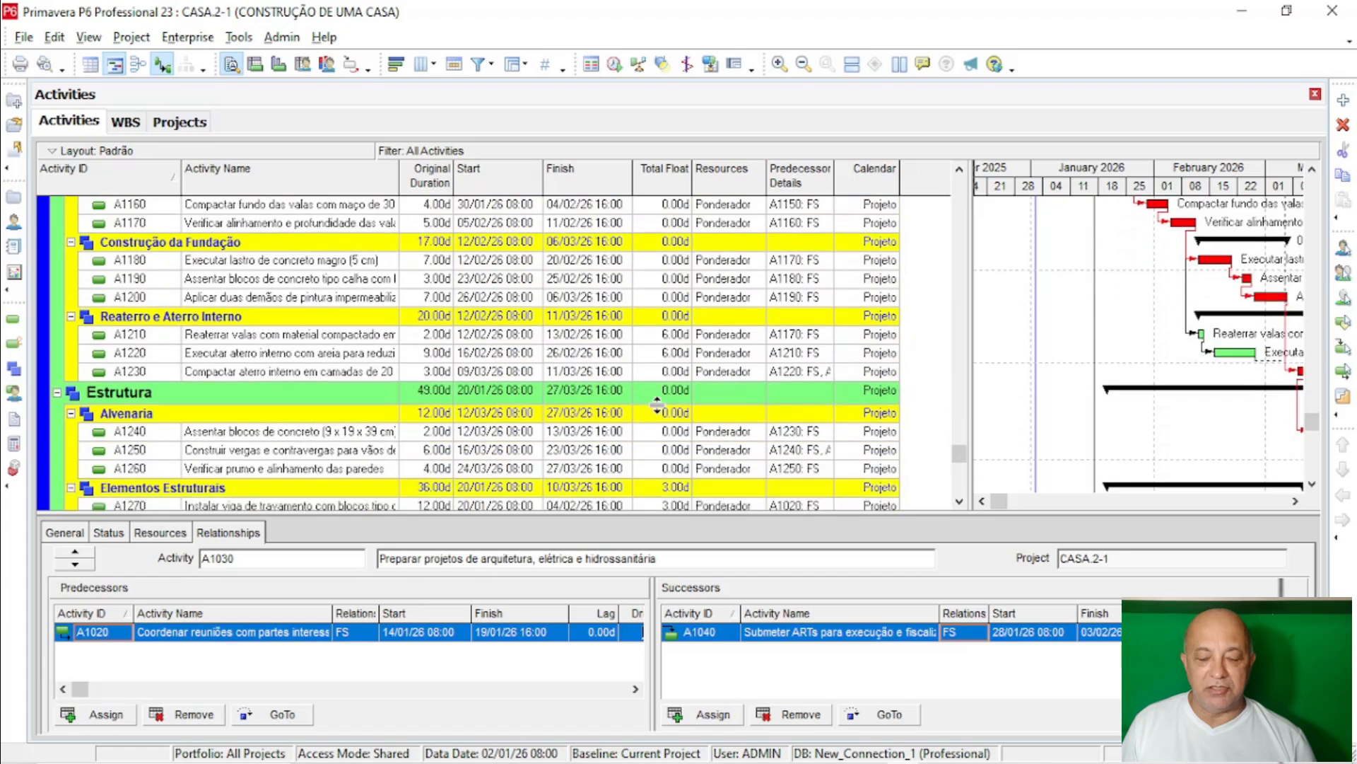
scroll(657, 405, "up", 3)
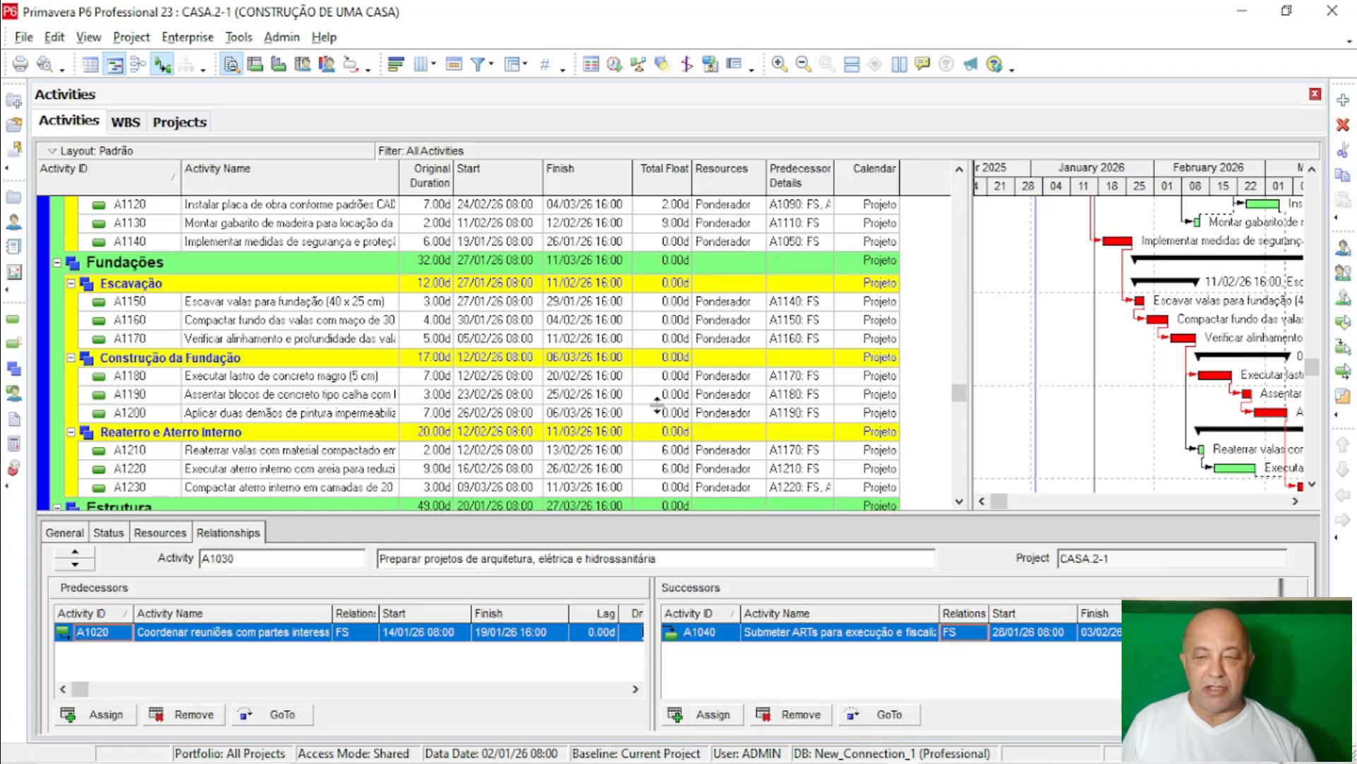
scroll(656, 405, "up", 2)
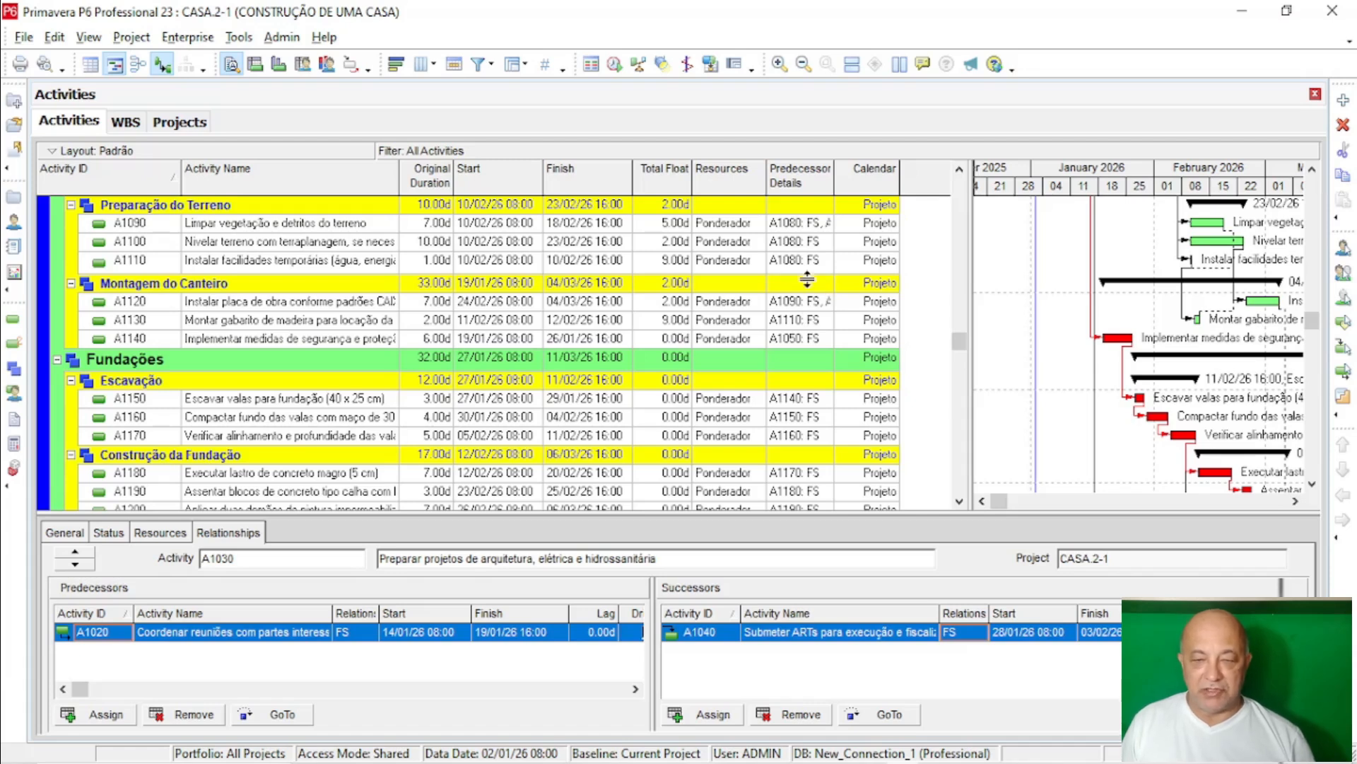
left_click(790, 262)
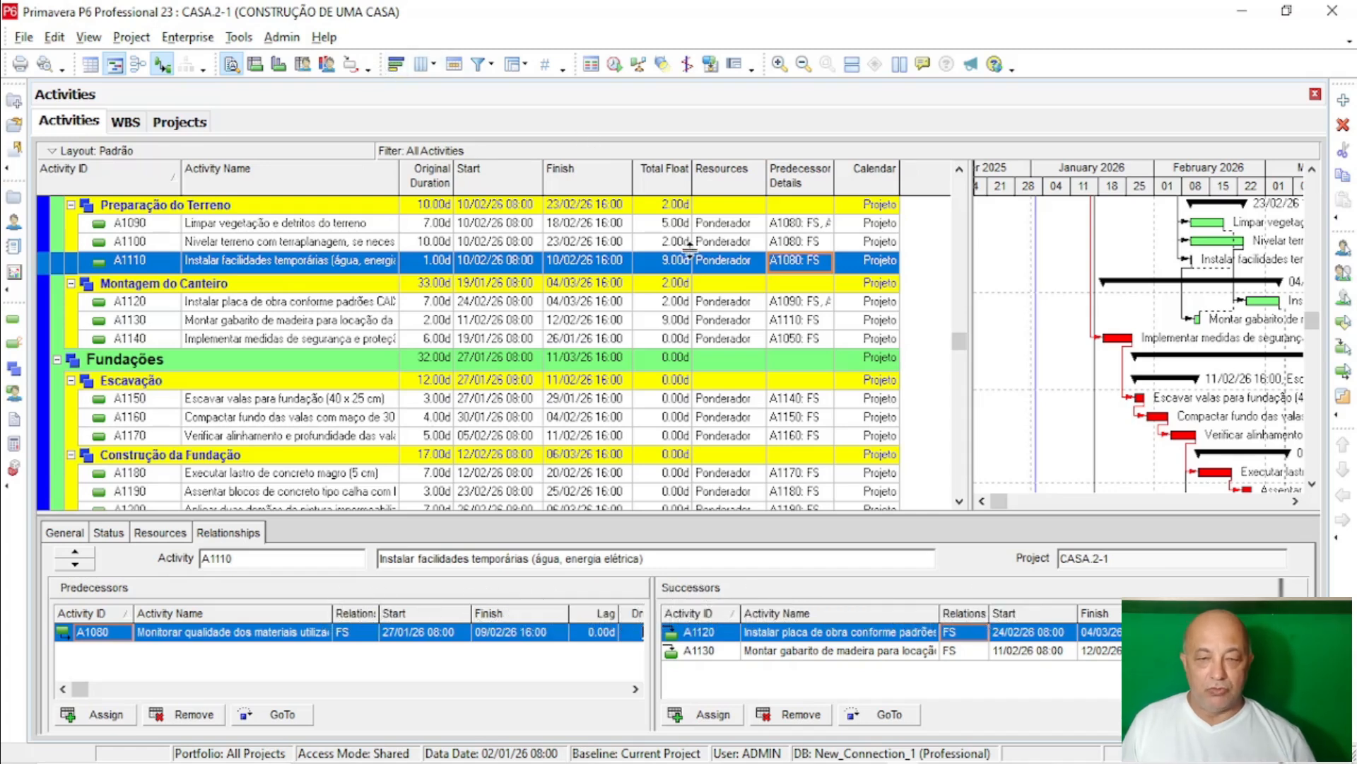
Step: Widen the Calendar column and check the calendar assigned to the activities from Gerenciamento do Projeto down to Estrutura
left_click_drag(900, 183, 923, 189)
left_click_drag(964, 242, 961, 186)
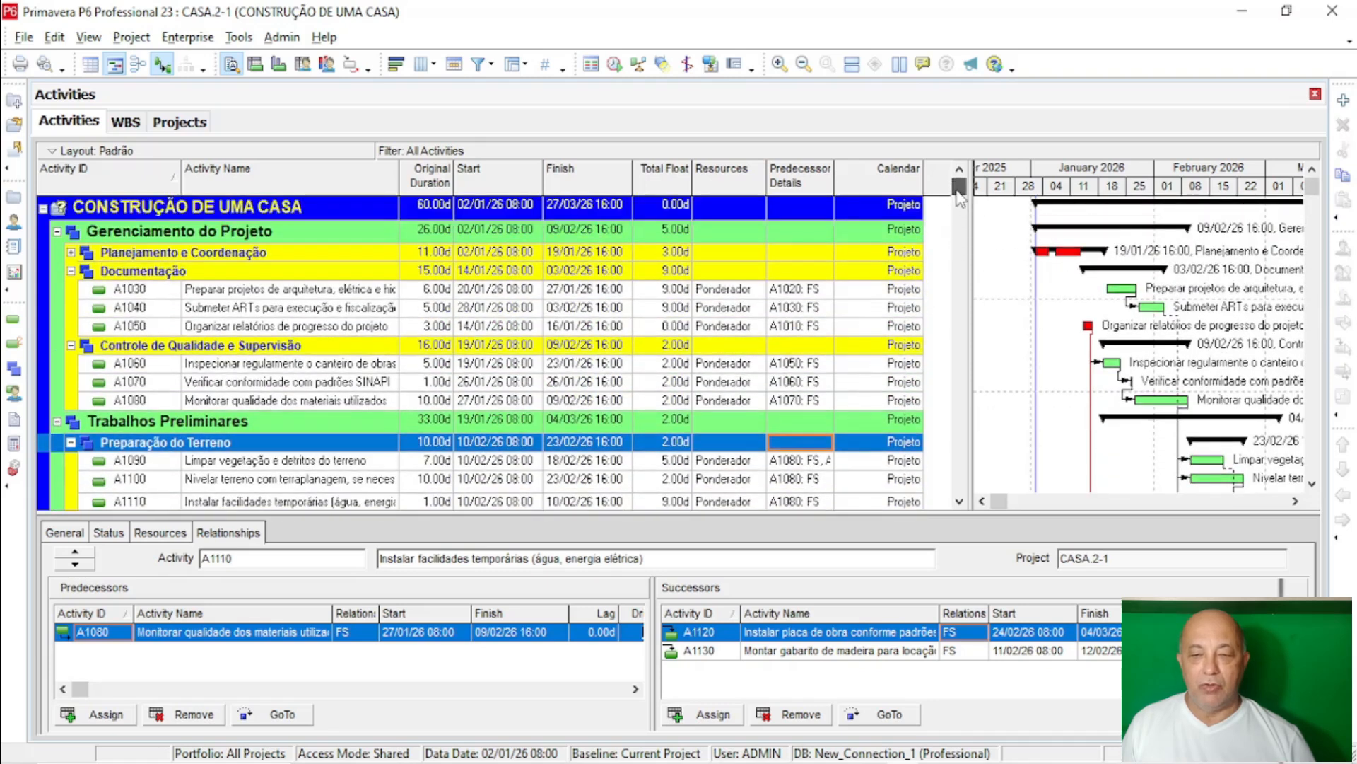
left_click(893, 292)
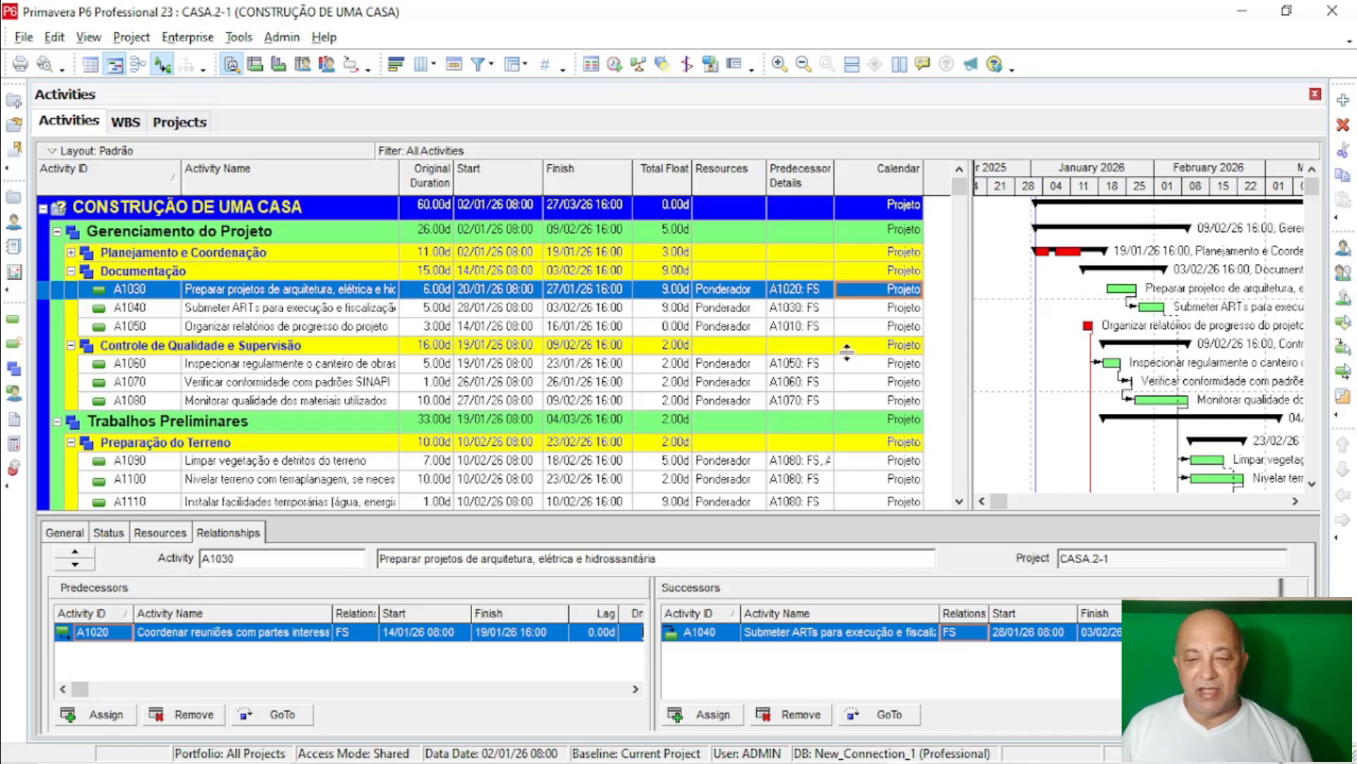
scroll(849, 353, "down", 5)
scroll(846, 352, "down", 4)
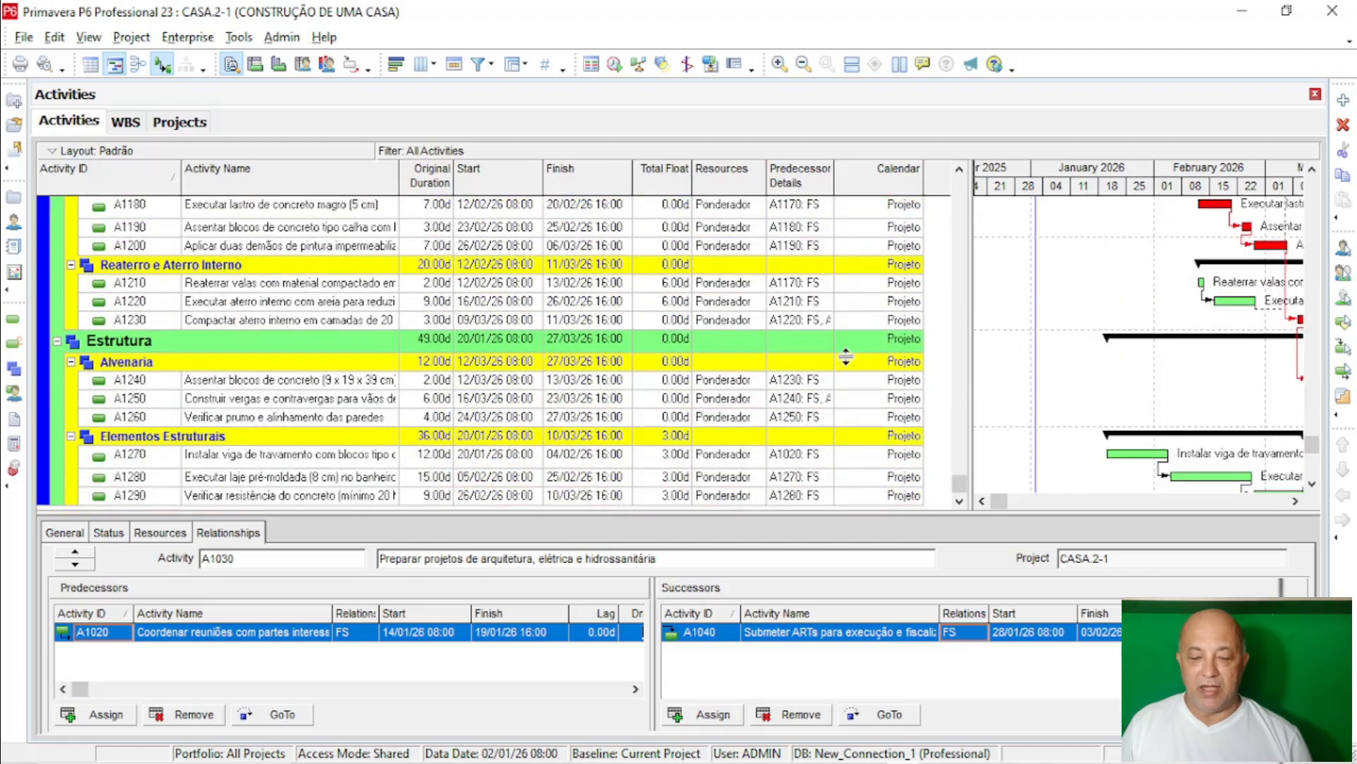
scroll(842, 350, "up", 2)
scroll(839, 343, "up", 9)
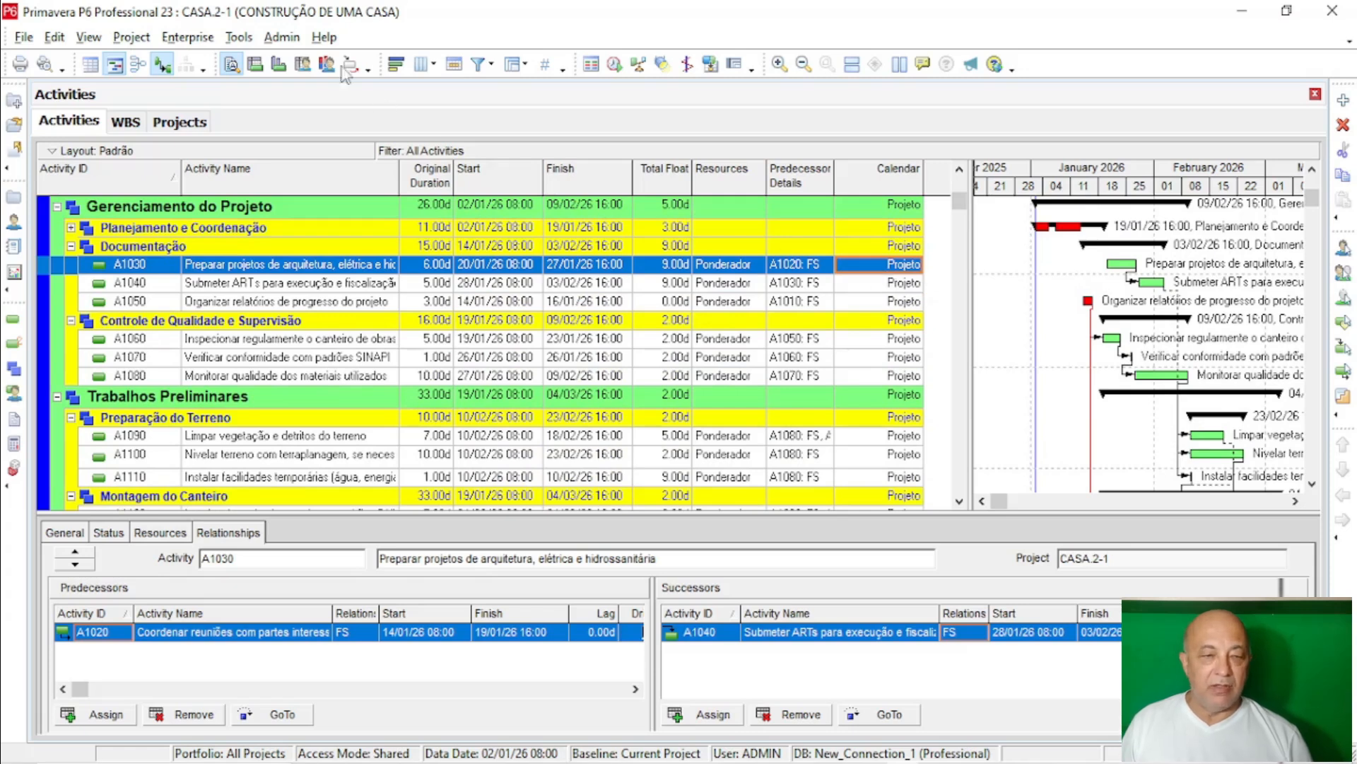
Step: Inspect the workdays and daily work hours of the Projeto project calendar without changing them
left_click(165, 40)
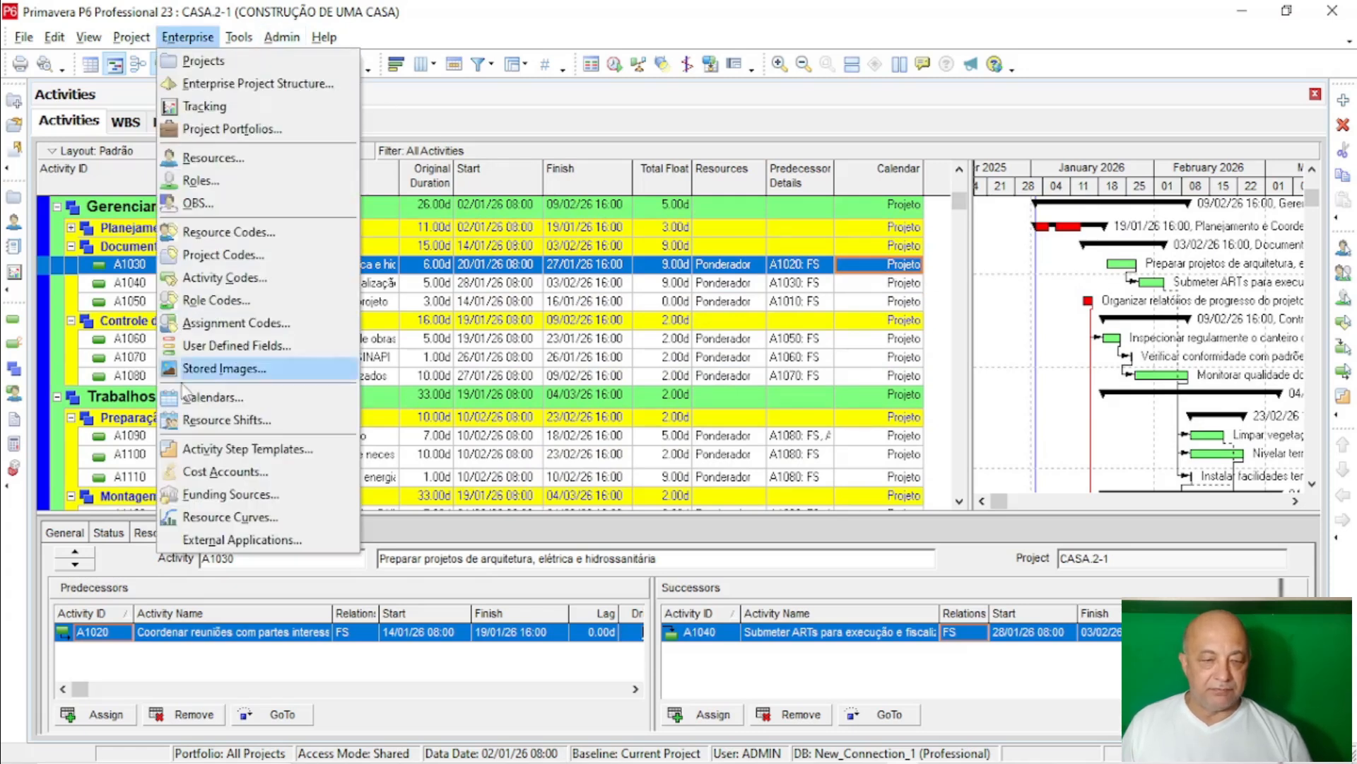
left_click(195, 400)
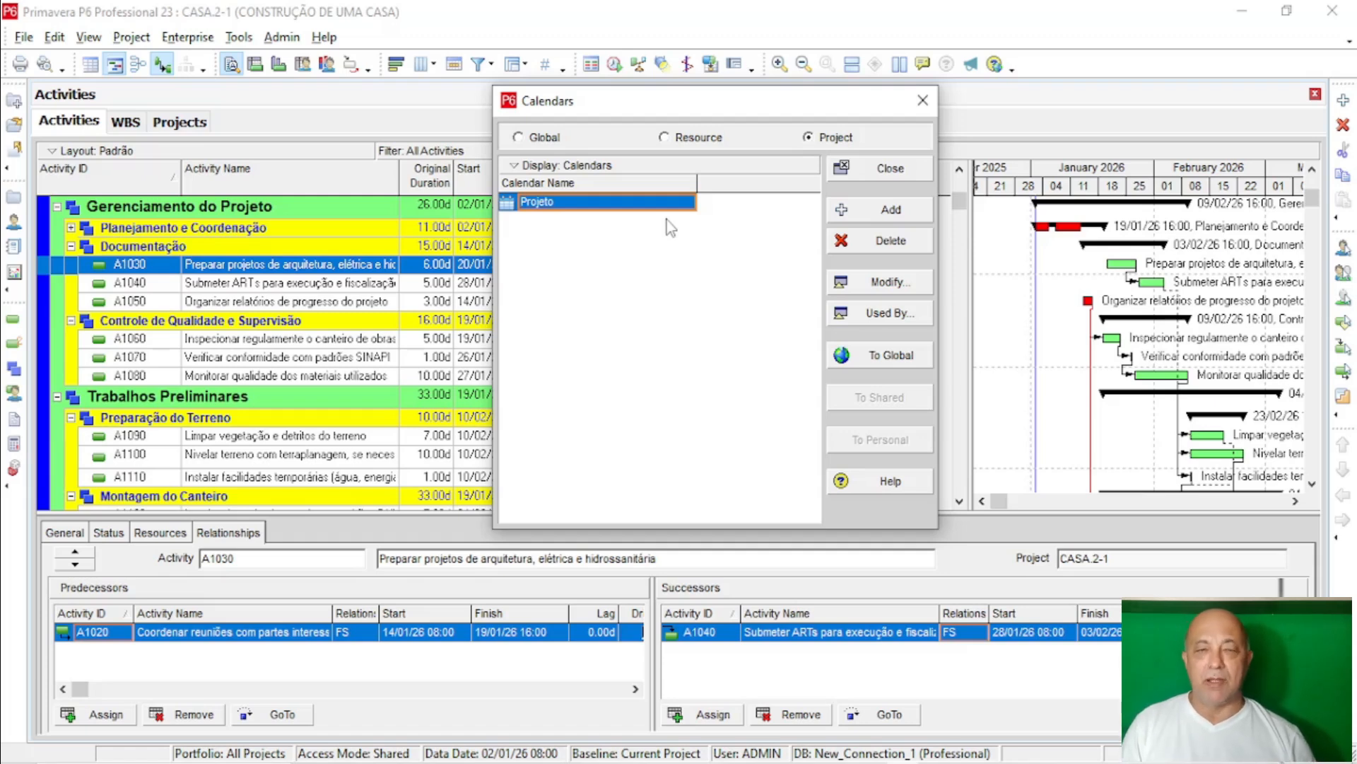
left_click(867, 286)
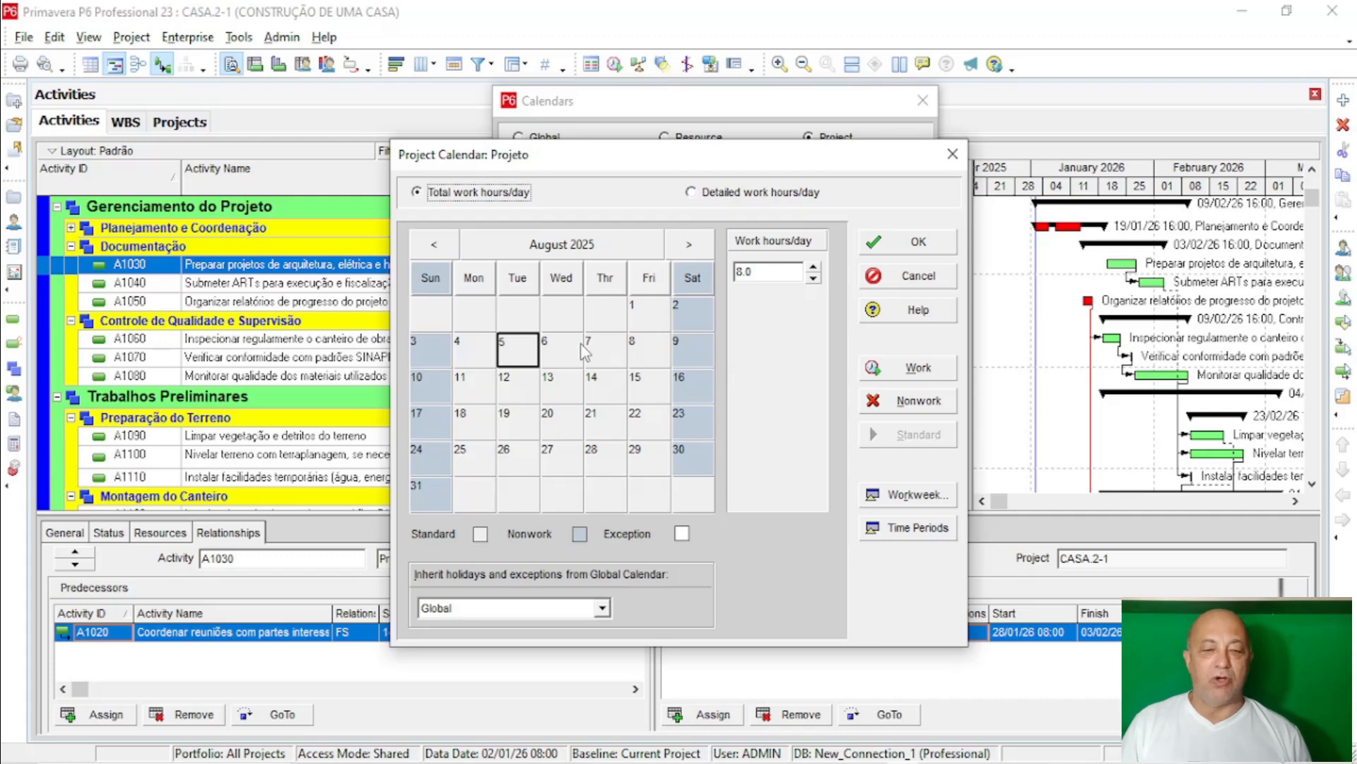
left_click(894, 280)
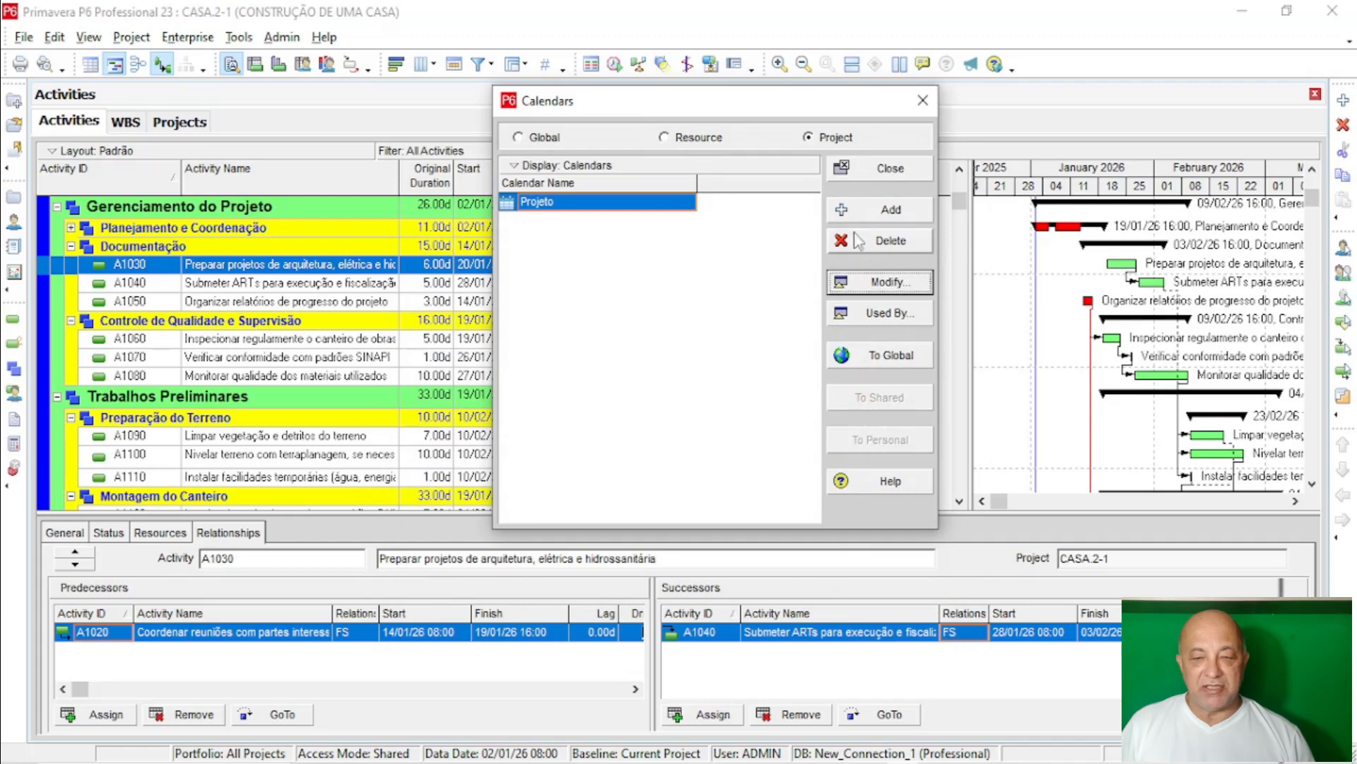
left_click(864, 164)
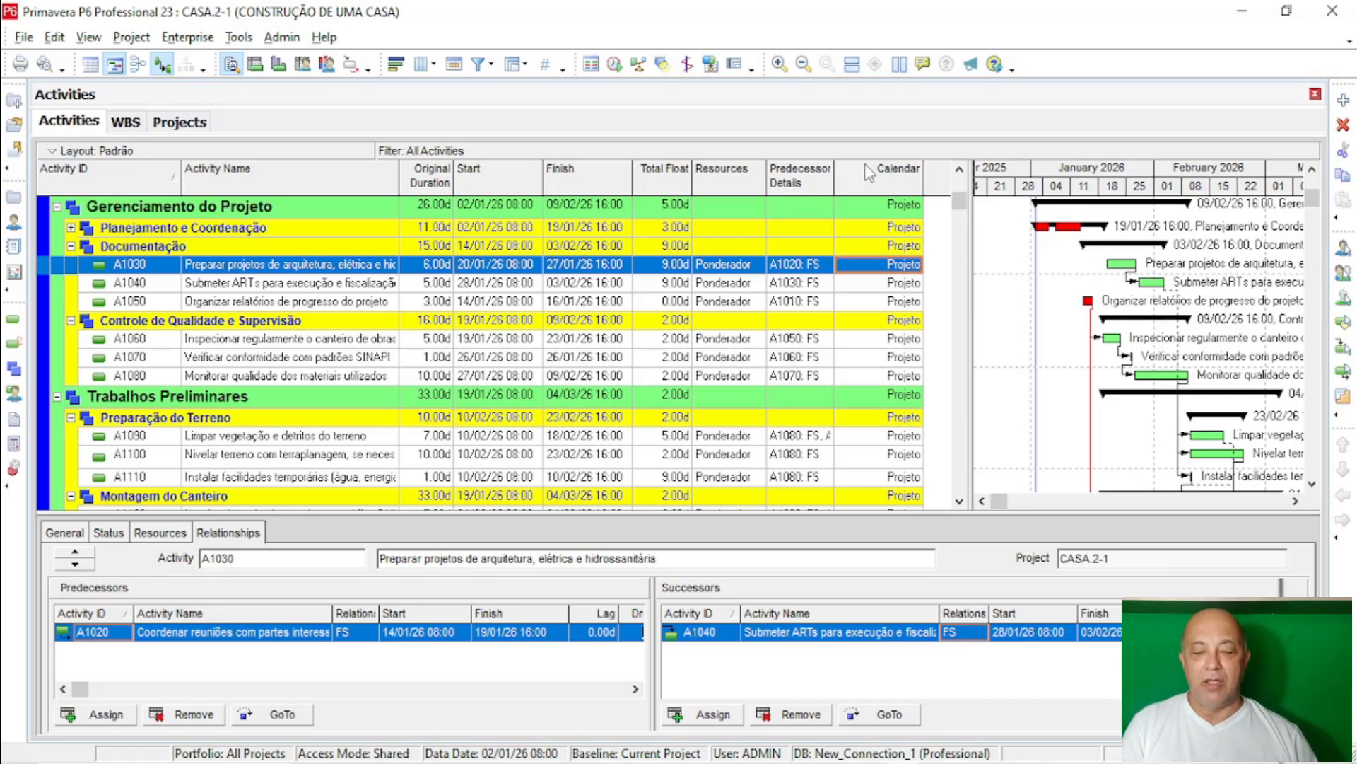
Step: Look over the remaining activities down to Estrutura and open the project's scheduling options
scroll(791, 327, "down", 2)
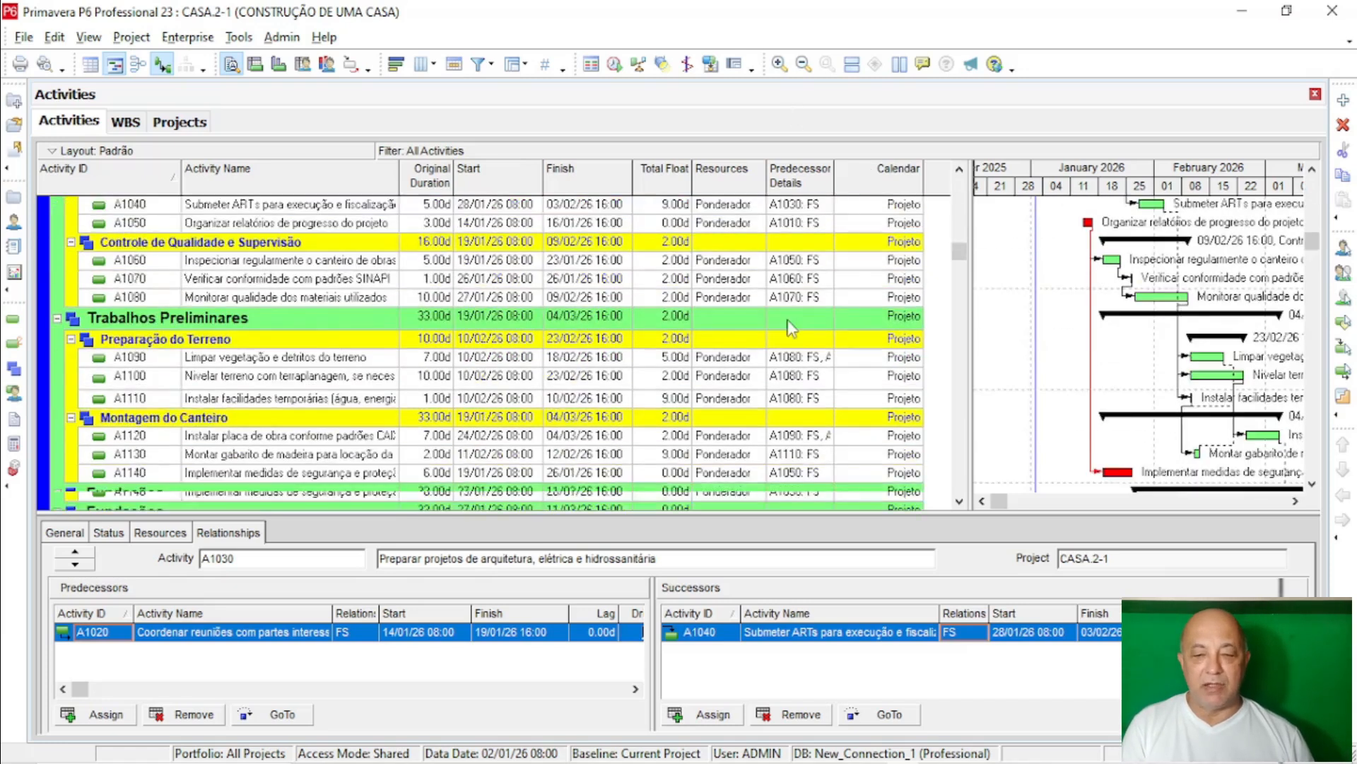
scroll(792, 326, "down", 7)
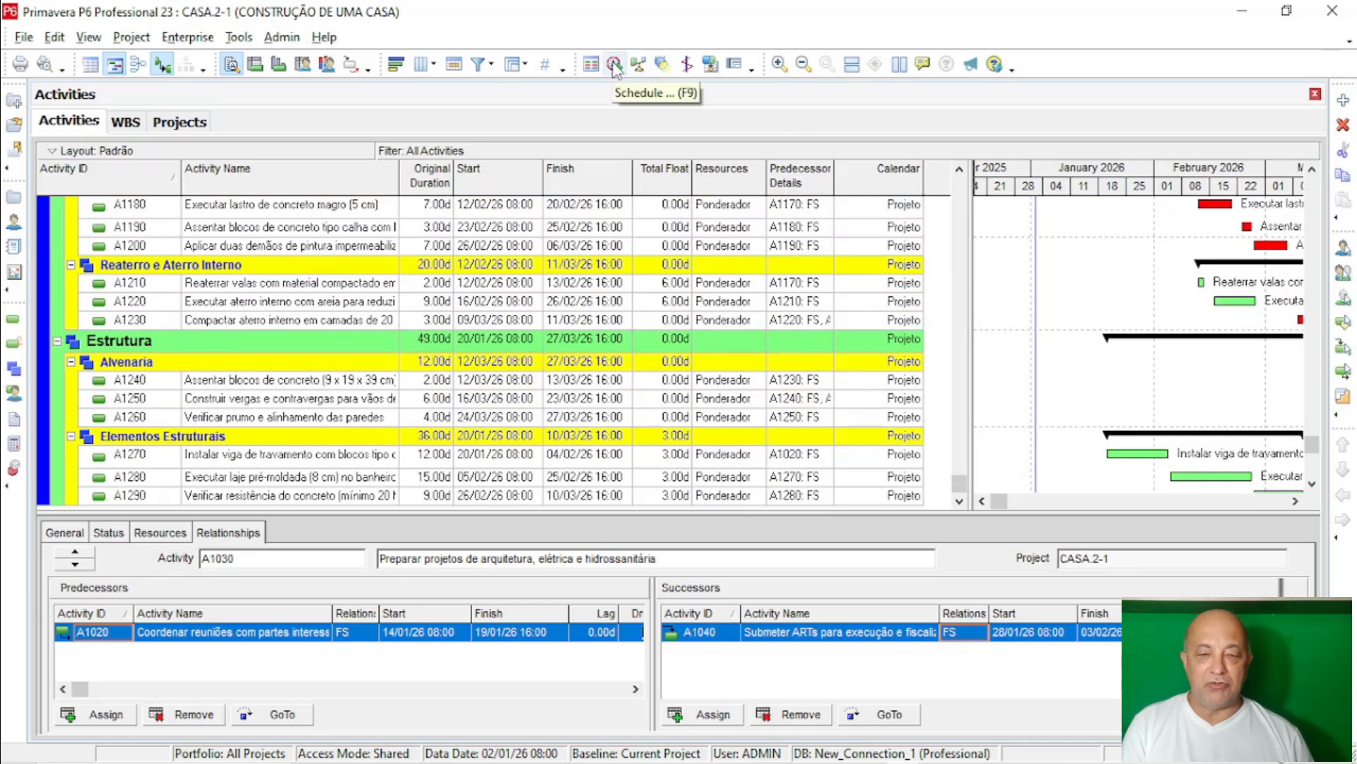
left_click(614, 65)
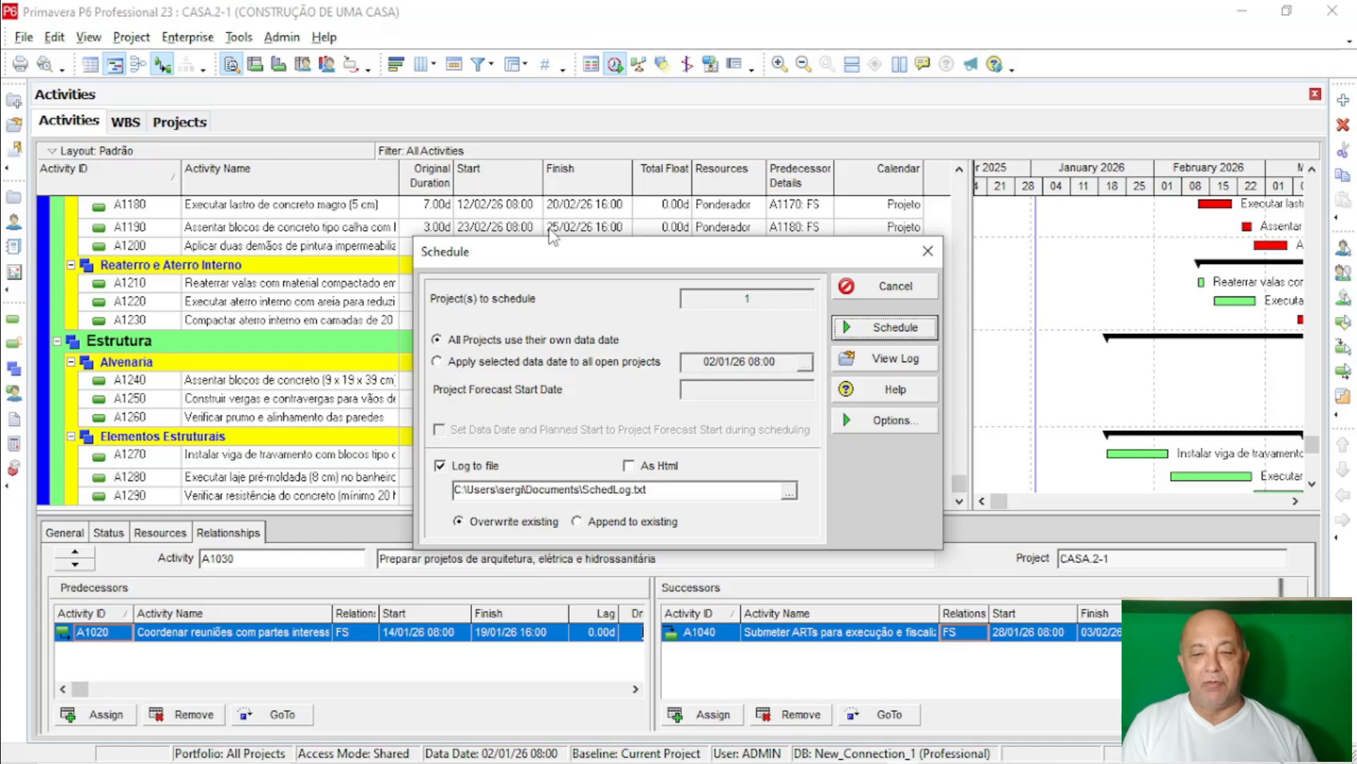
left_click(877, 430)
Step: Try resource leveling, cost recalculation, Progress Override, Actual Start lag, Longest Path, float from opened projects and the 24 Hour Calendar as scheduling options
left_click(447, 281)
left_click(460, 300)
left_click(579, 353)
left_click(569, 416)
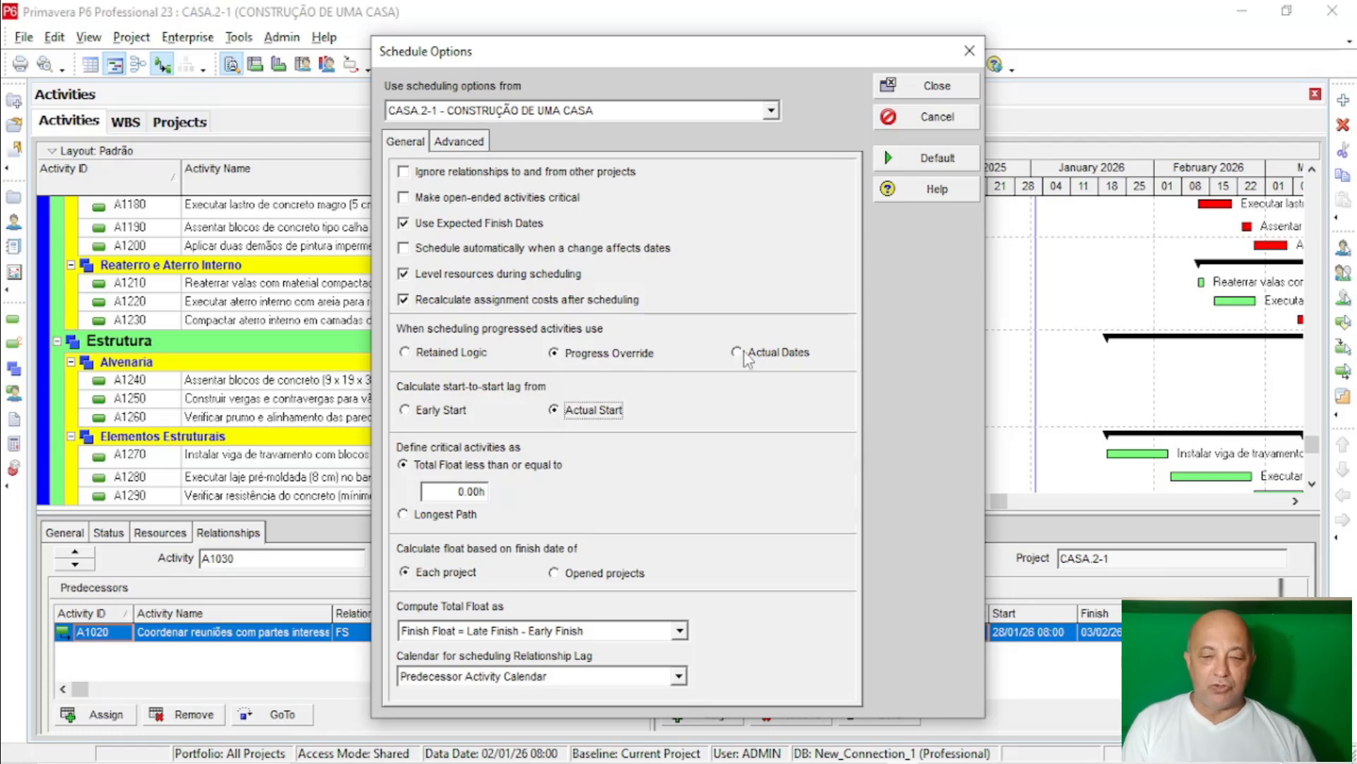
left_click(410, 520)
left_click(587, 576)
left_click(473, 677)
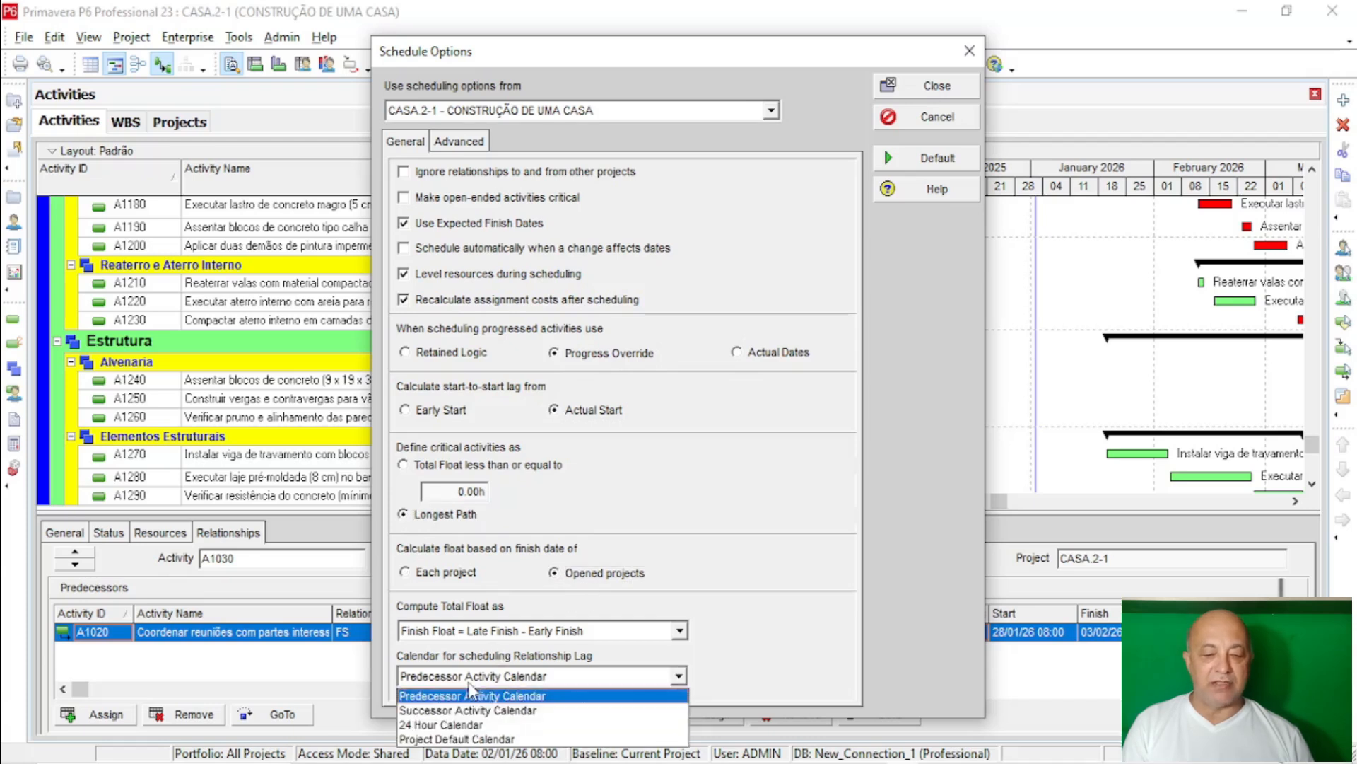
left_click(458, 726)
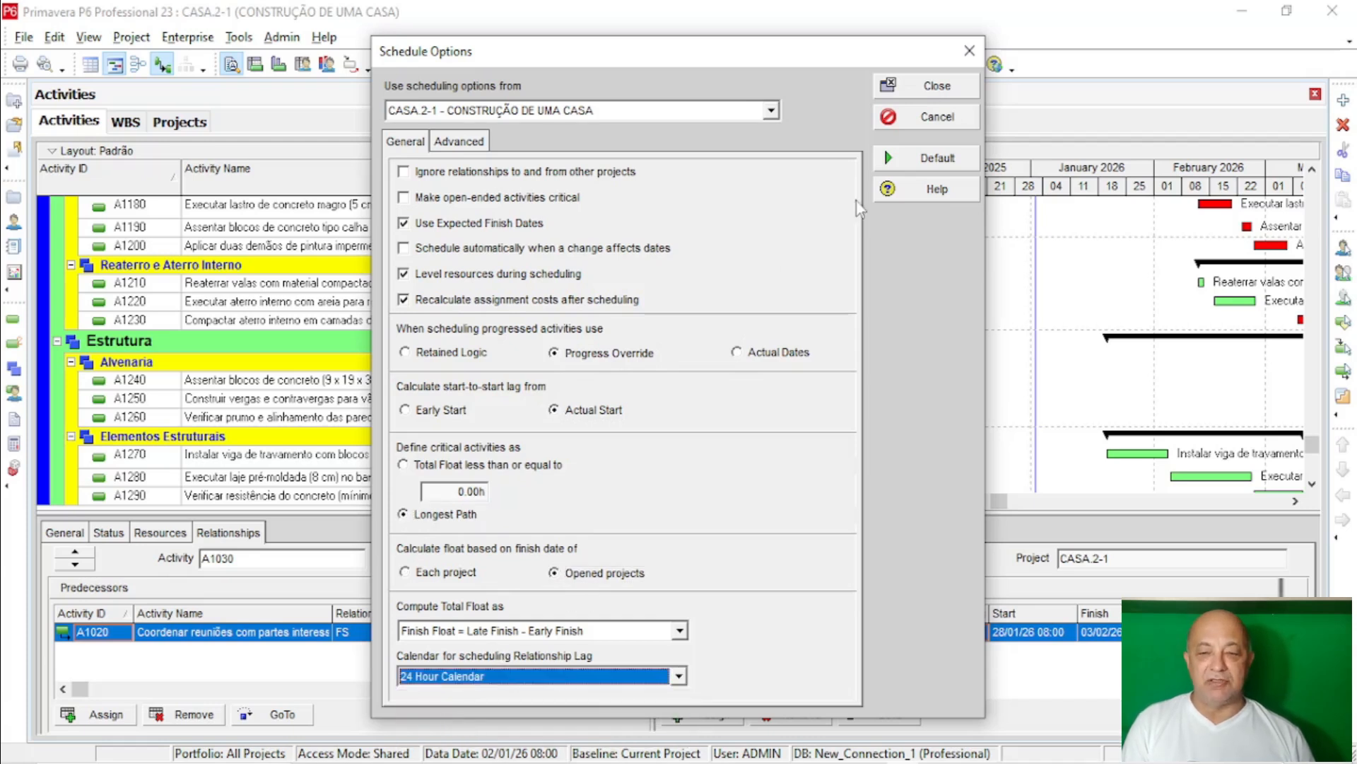
Step: Reset all scheduling options of CASA.2-1 to their defaults and schedule the project
left_click(912, 168)
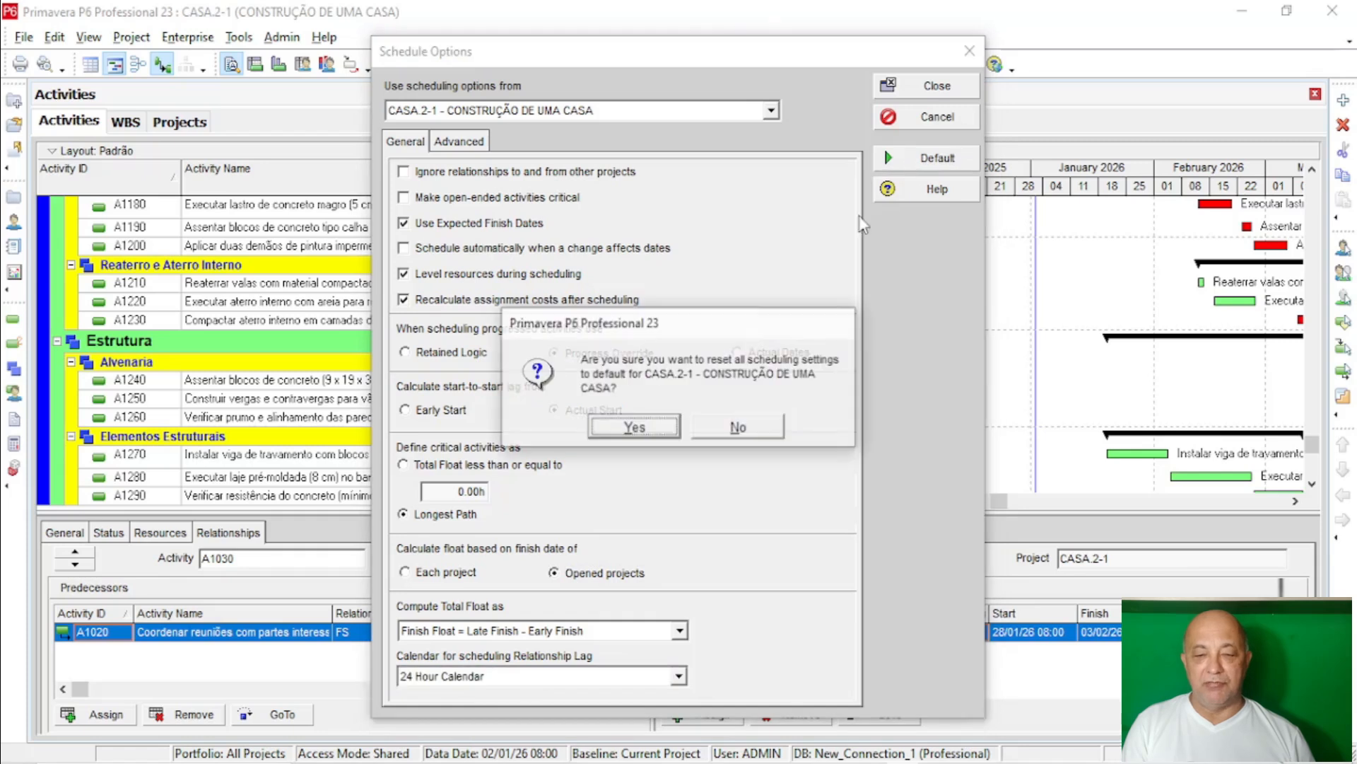
left_click(635, 429)
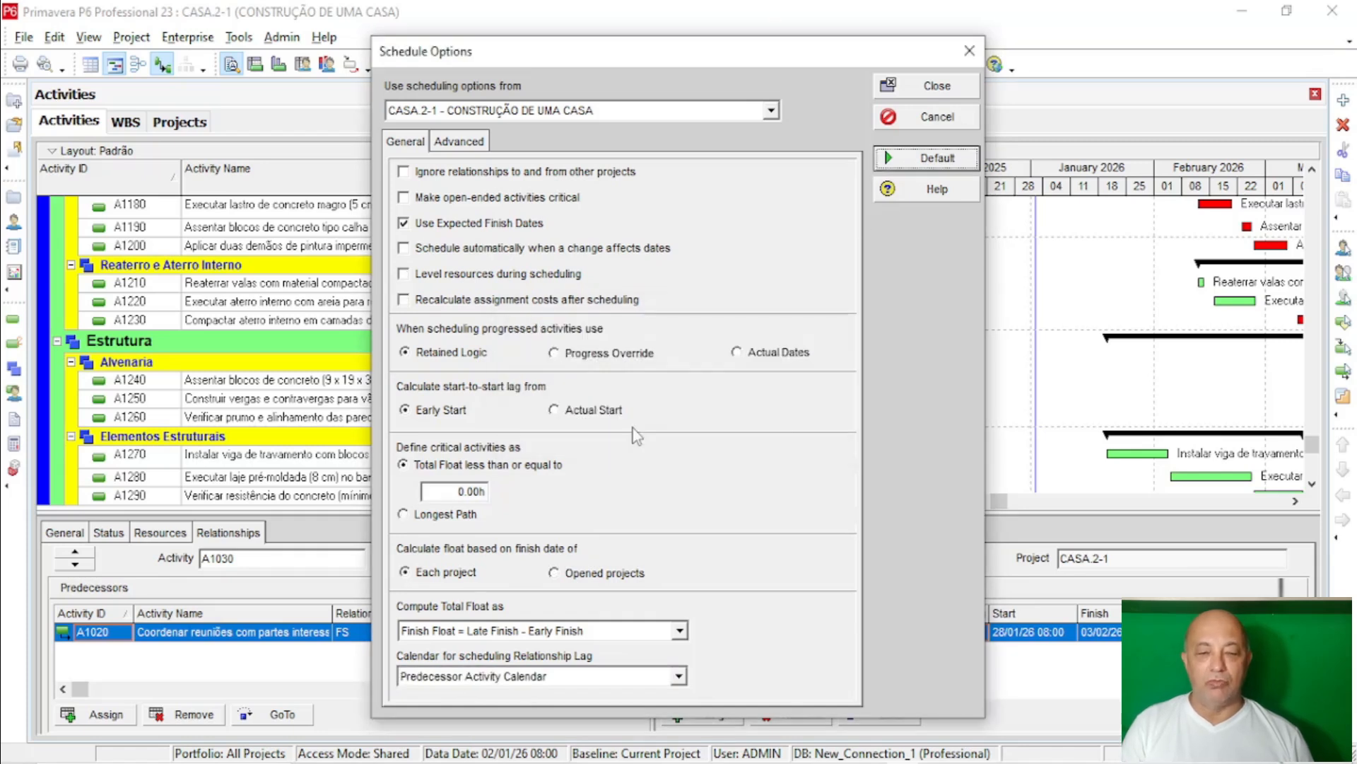
left_click(898, 91)
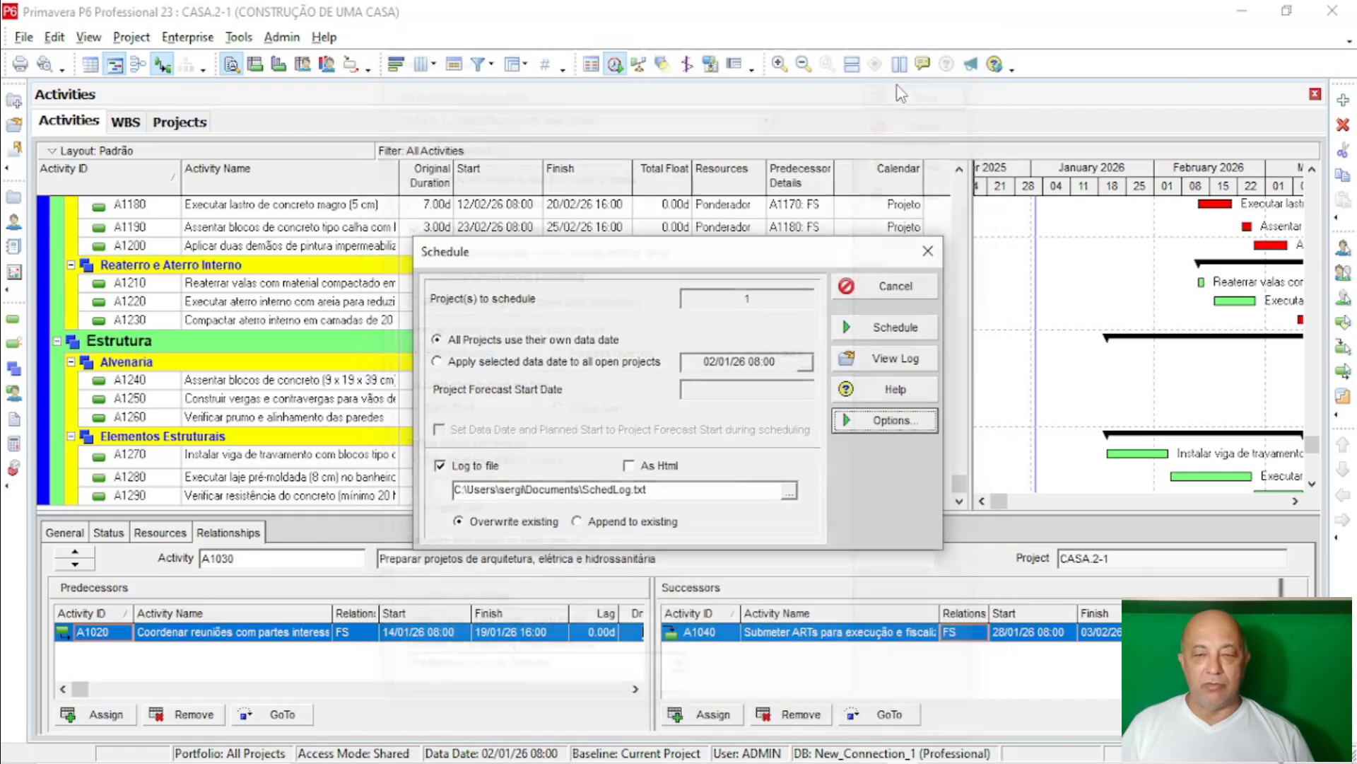
left_click(874, 329)
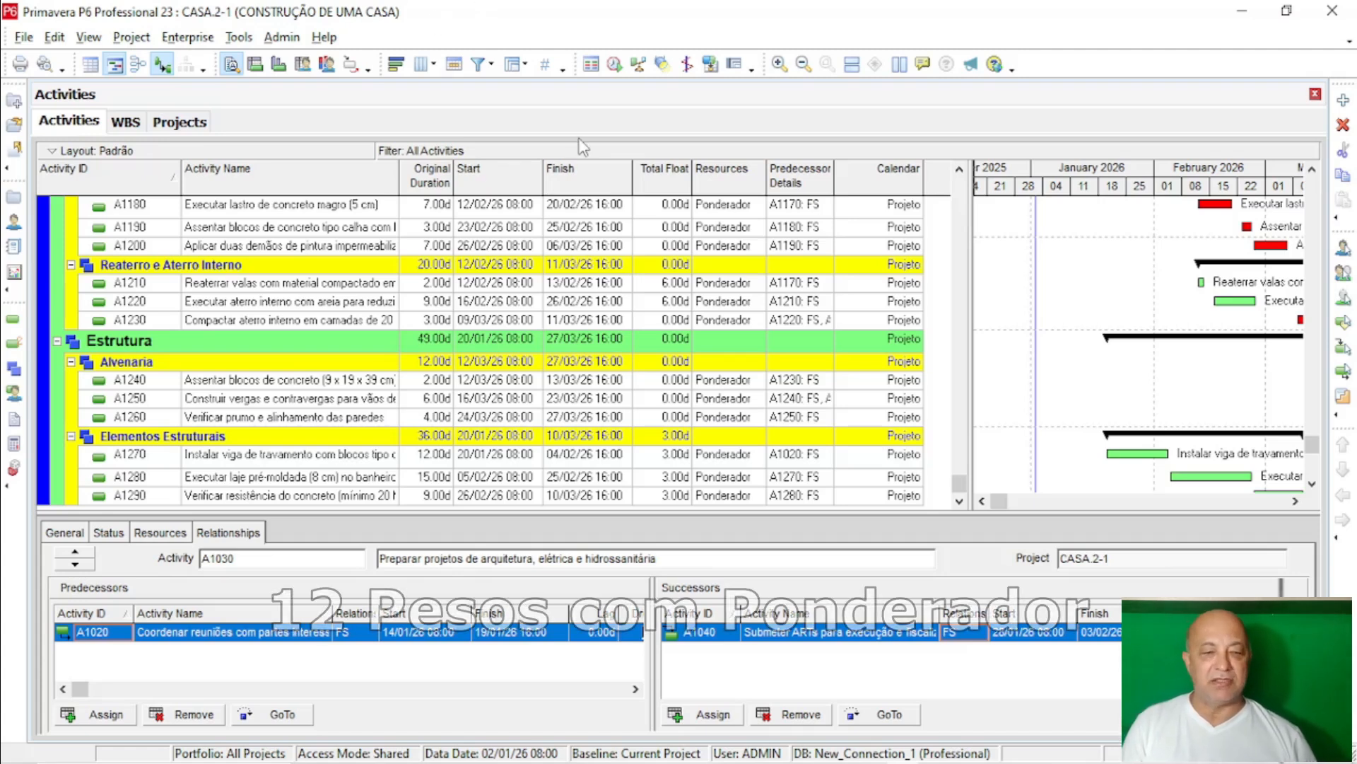
Step: Inspect the Ponderador resource assignment of activity A1210, switching Calculate costs from units off and back on with the cost recalculation accepted
left_click(223, 290)
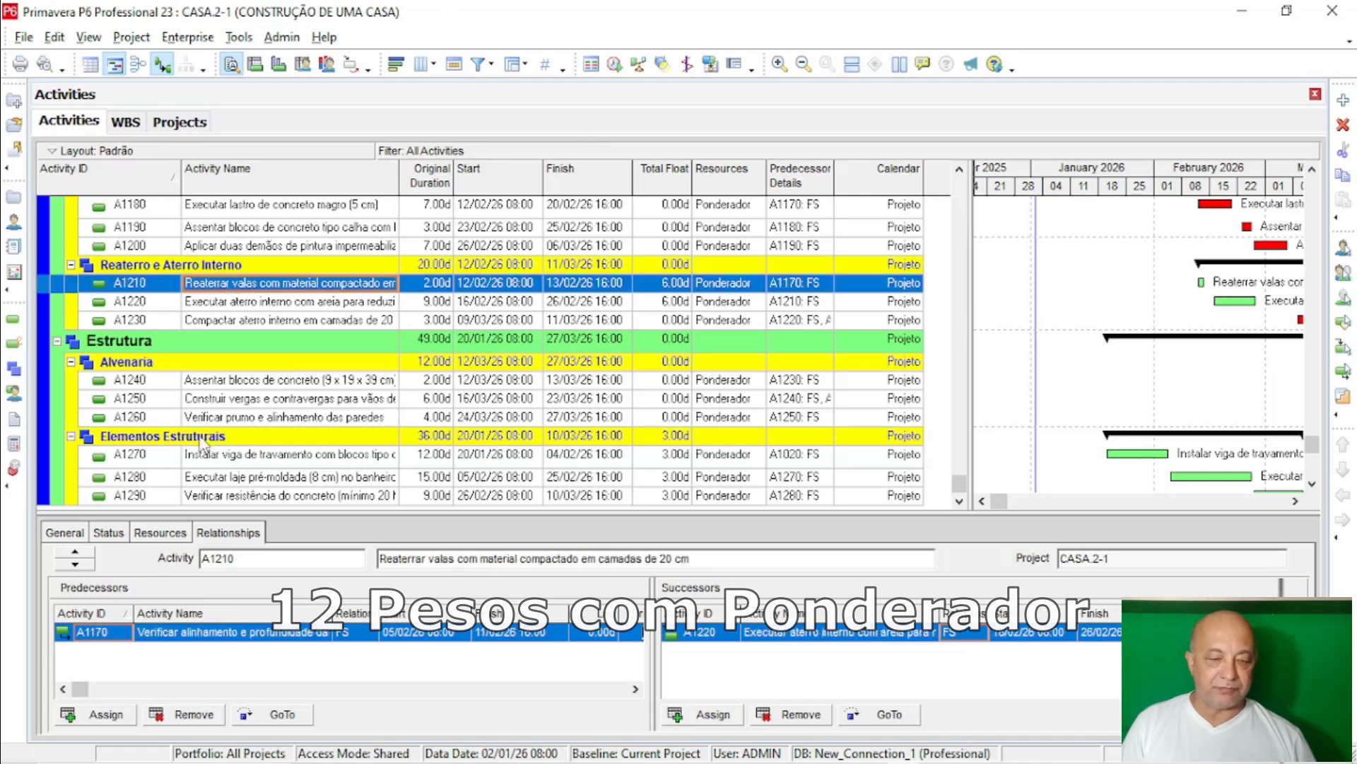
left_click(158, 536)
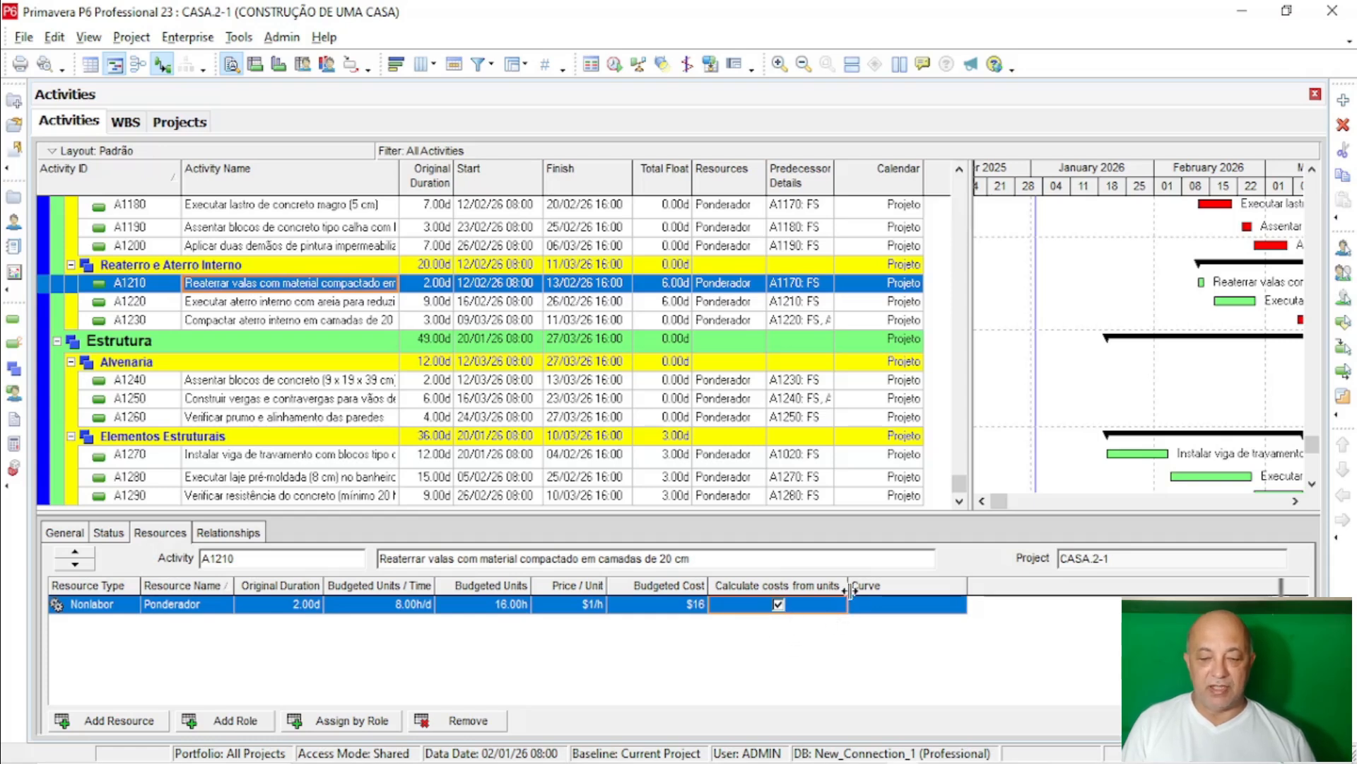
left_click(779, 605)
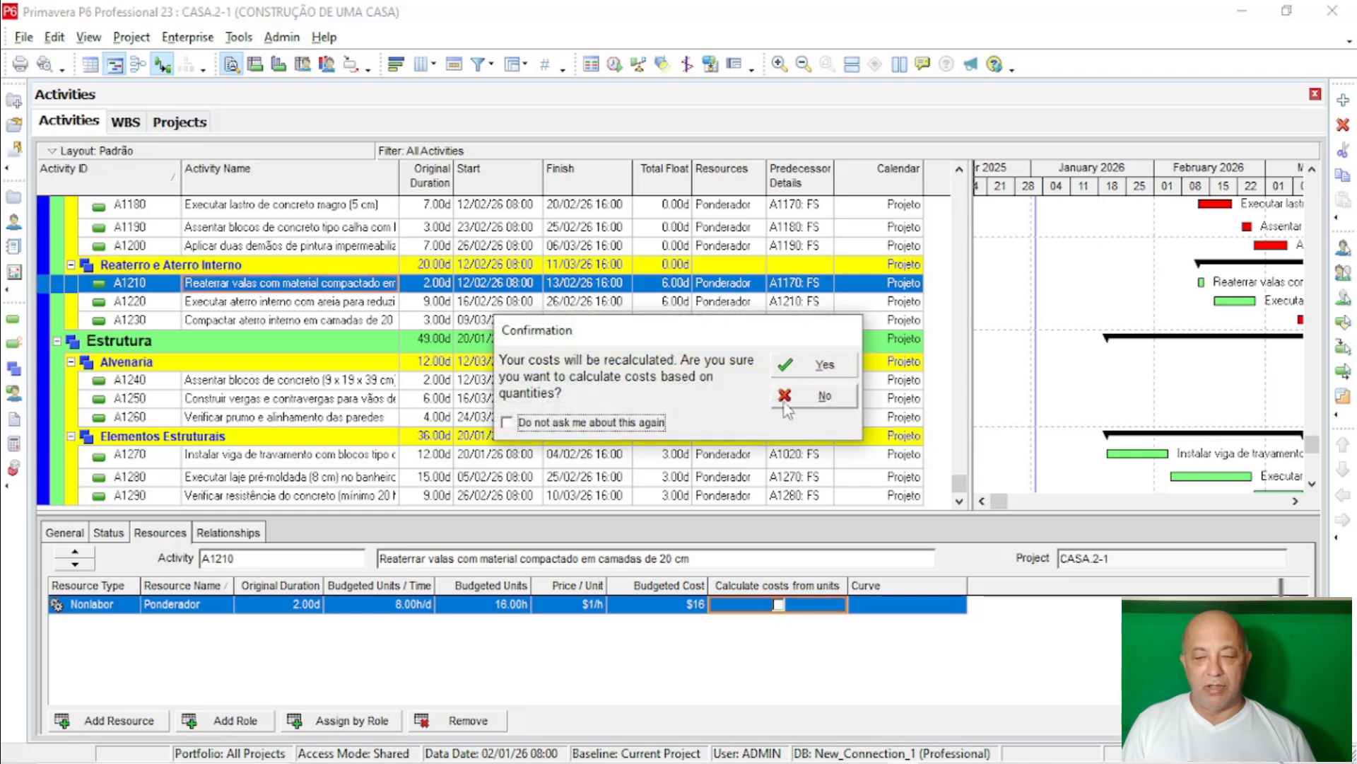
left_click(798, 366)
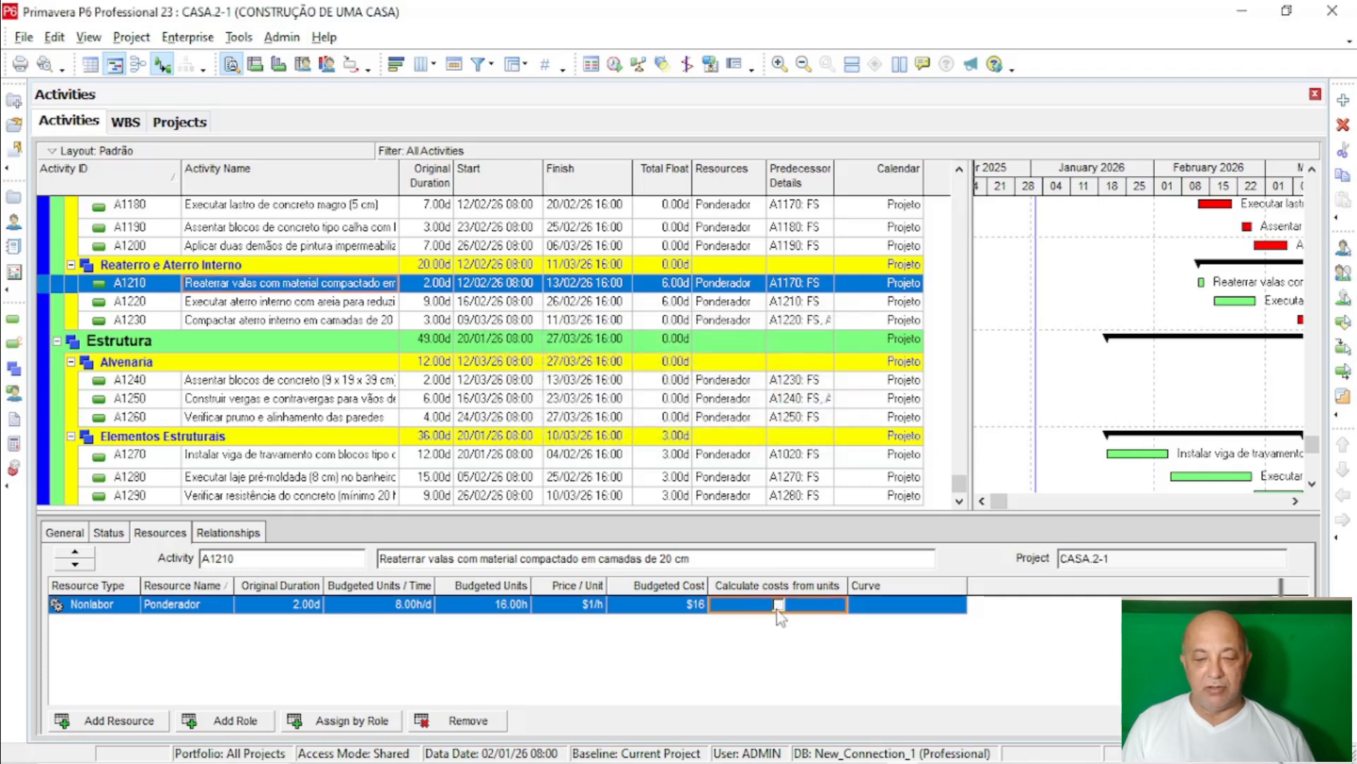
left_click(778, 606)
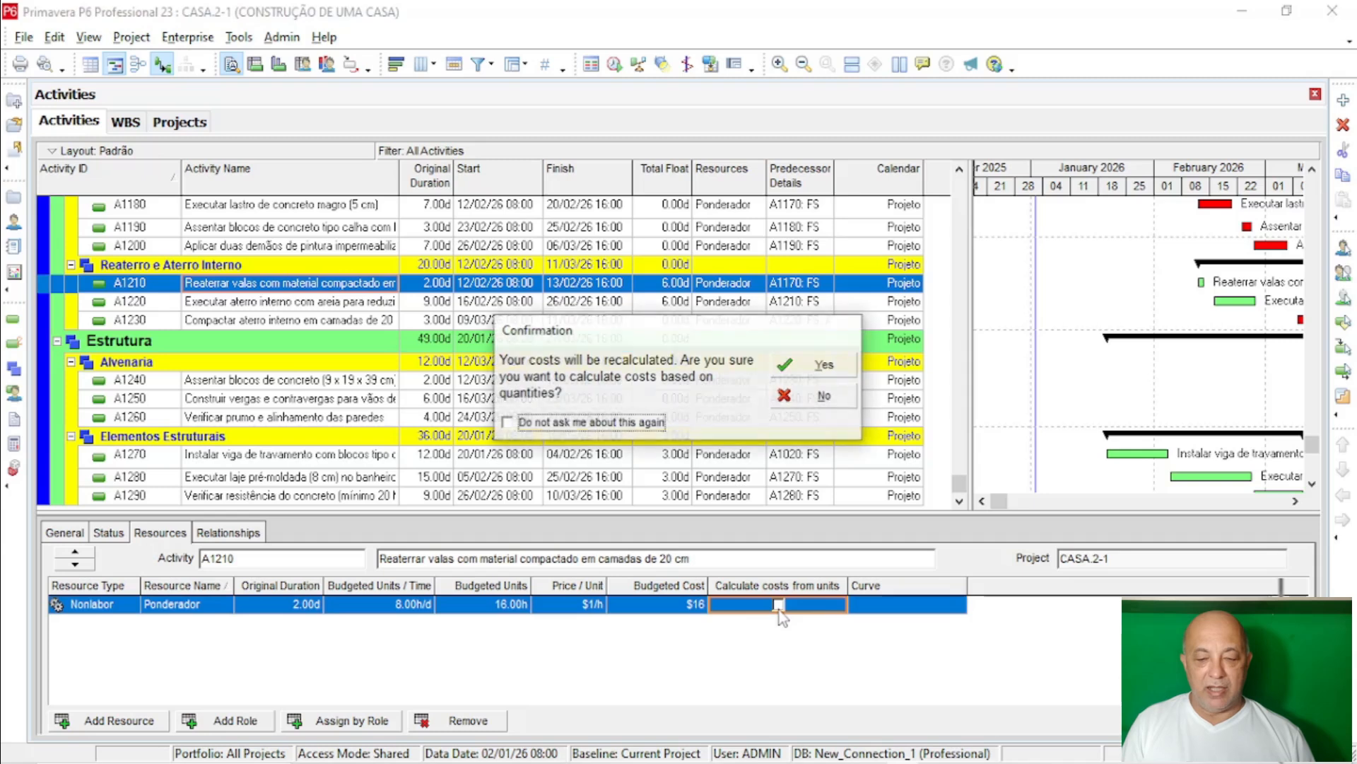
left_click(797, 366)
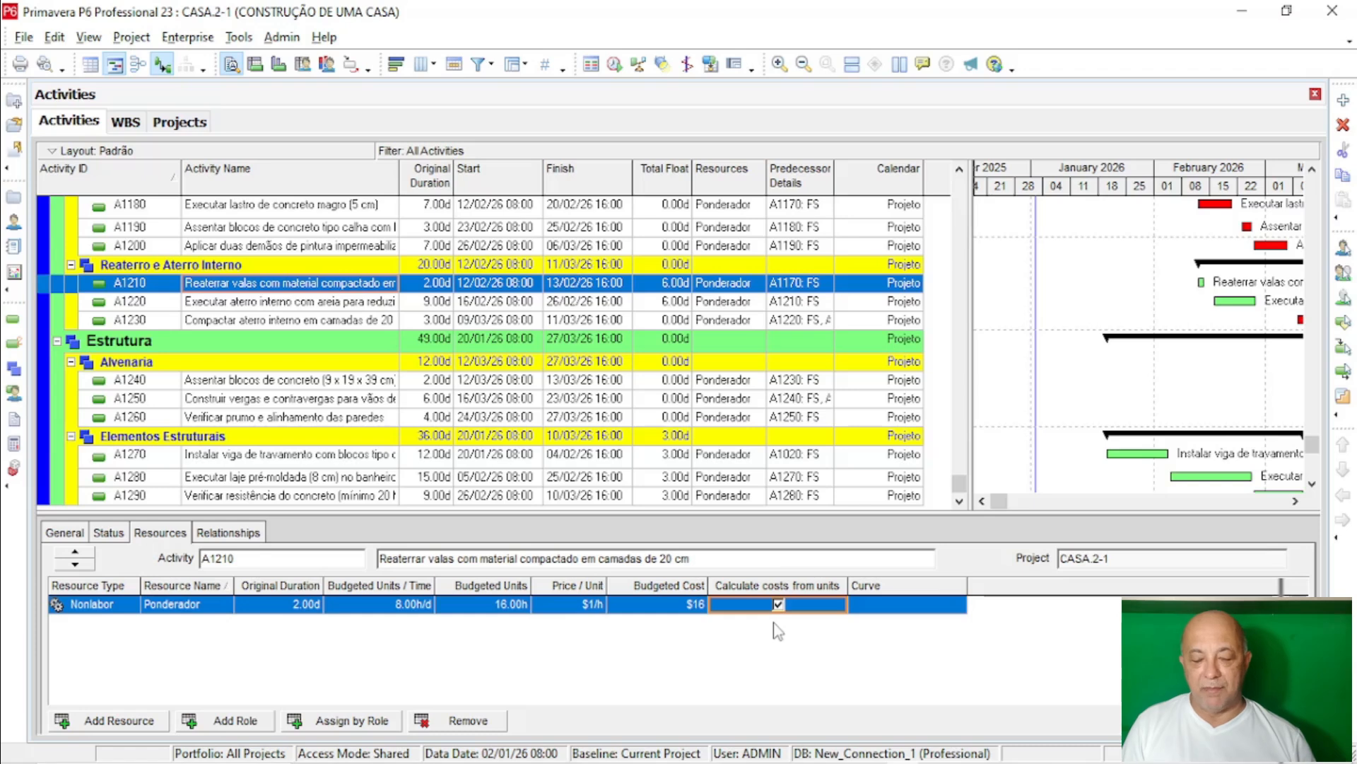
left_click(882, 607)
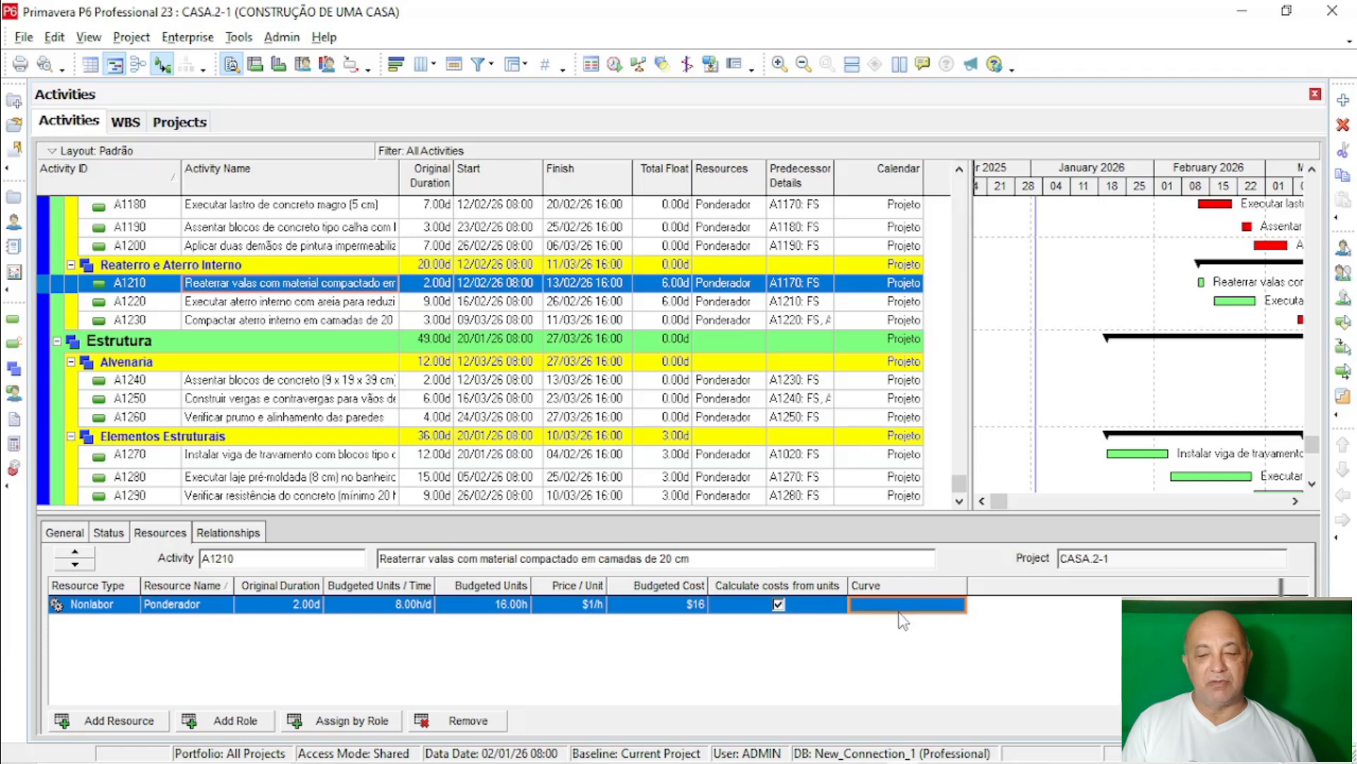
Step: Run the Check Schedule report for CASA.2-1 with all checks enabled, saving it as ScheduleCheckReport.html
left_click(583, 321)
scroll(583, 326, "up", 12)
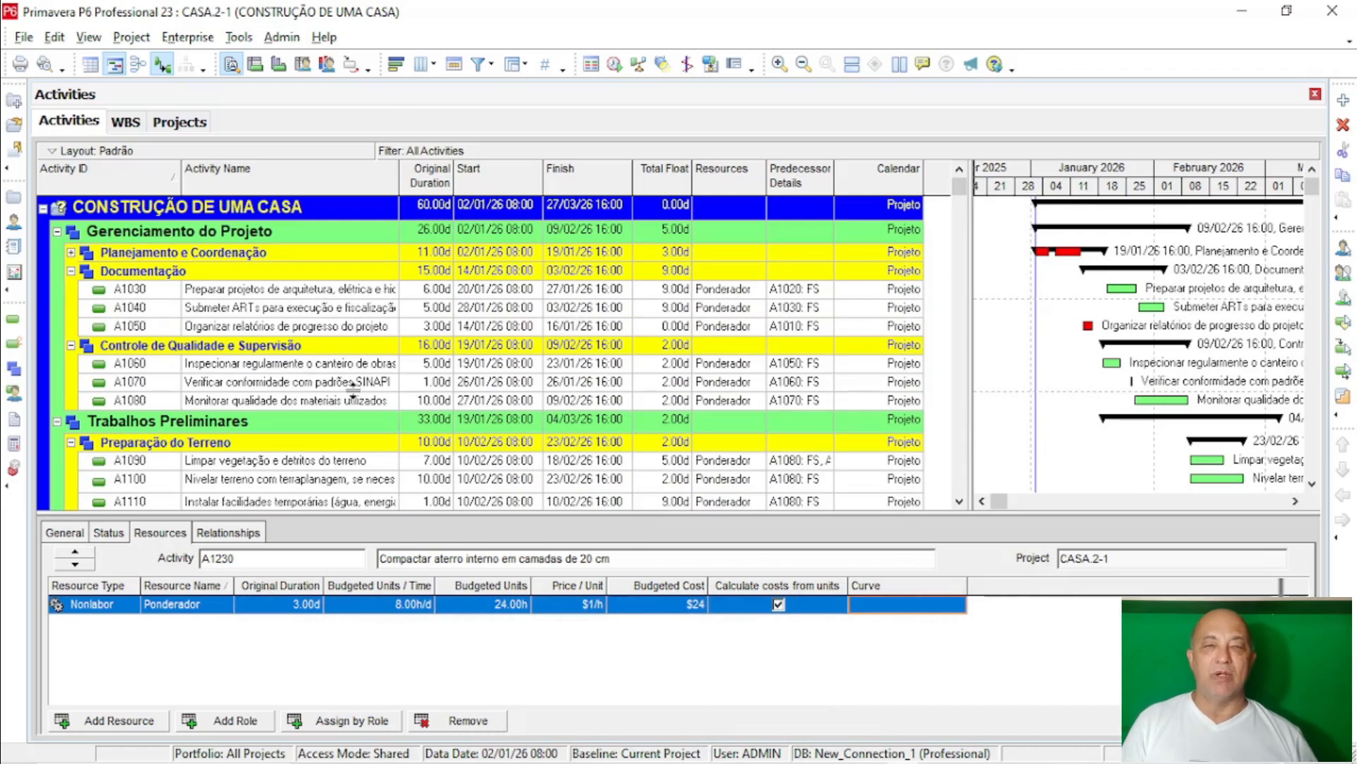
left_click(239, 37)
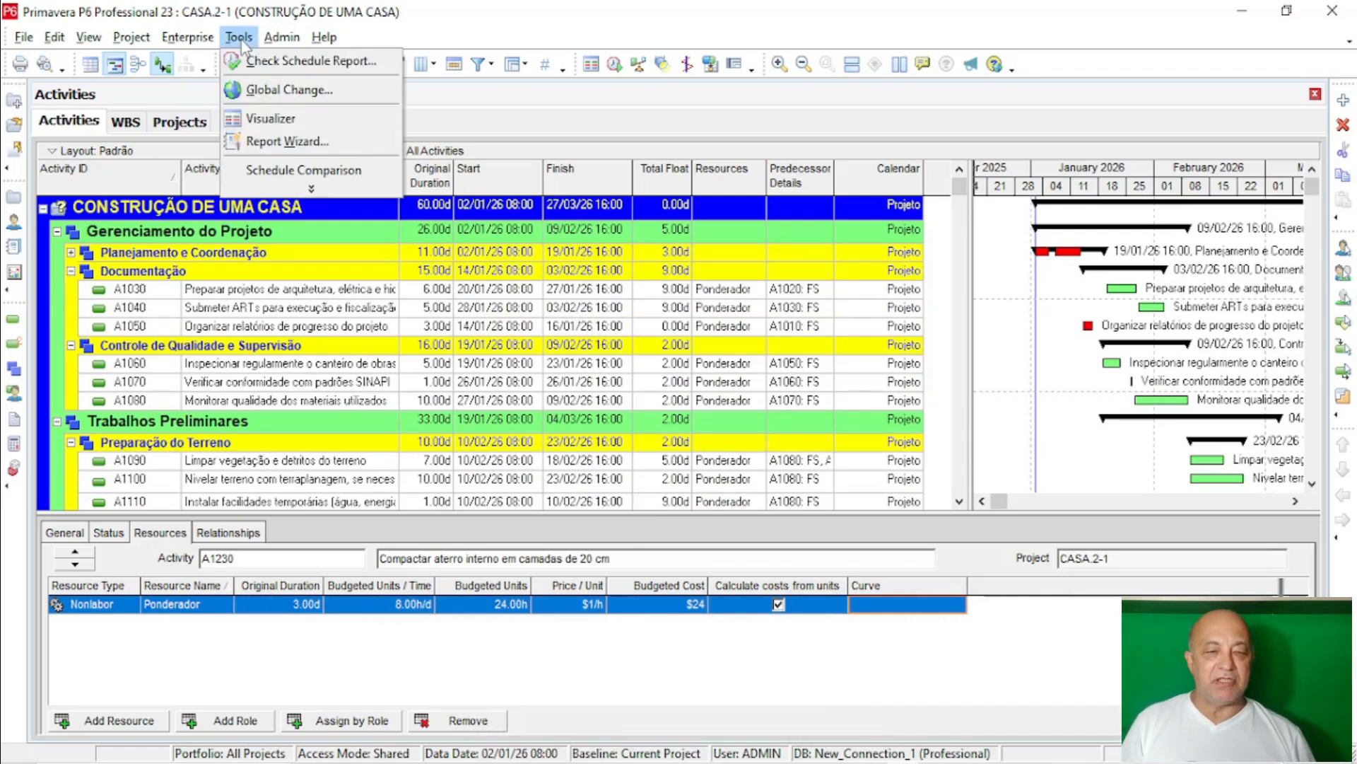
left_click(273, 68)
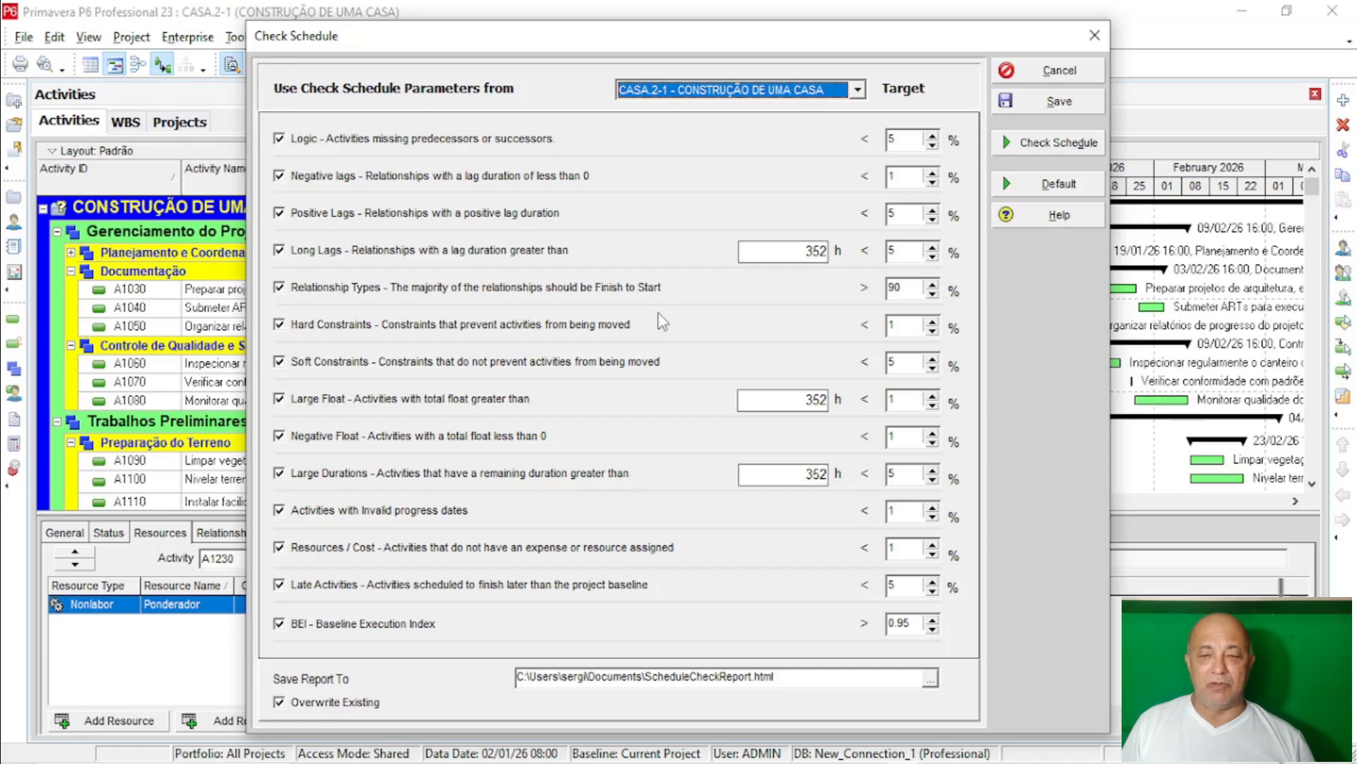
left_click(1042, 142)
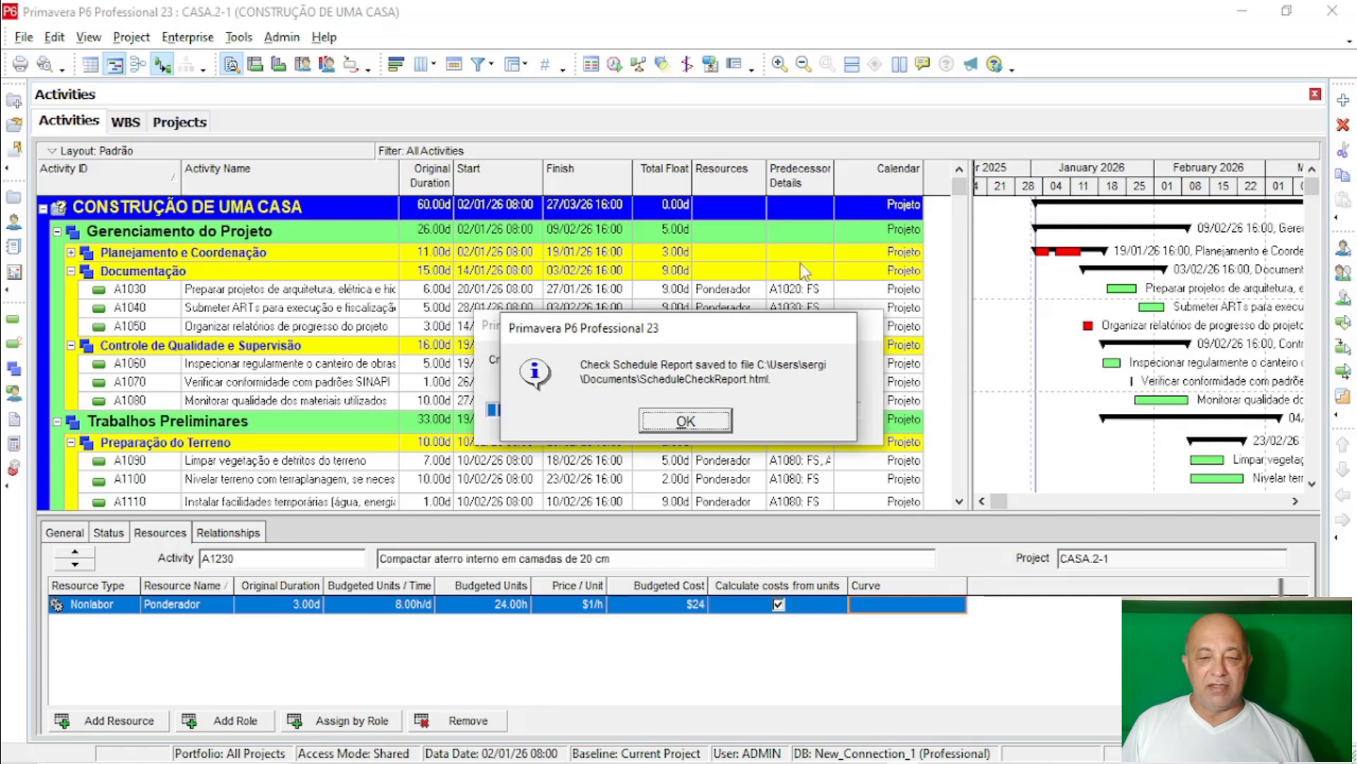
left_click(707, 420)
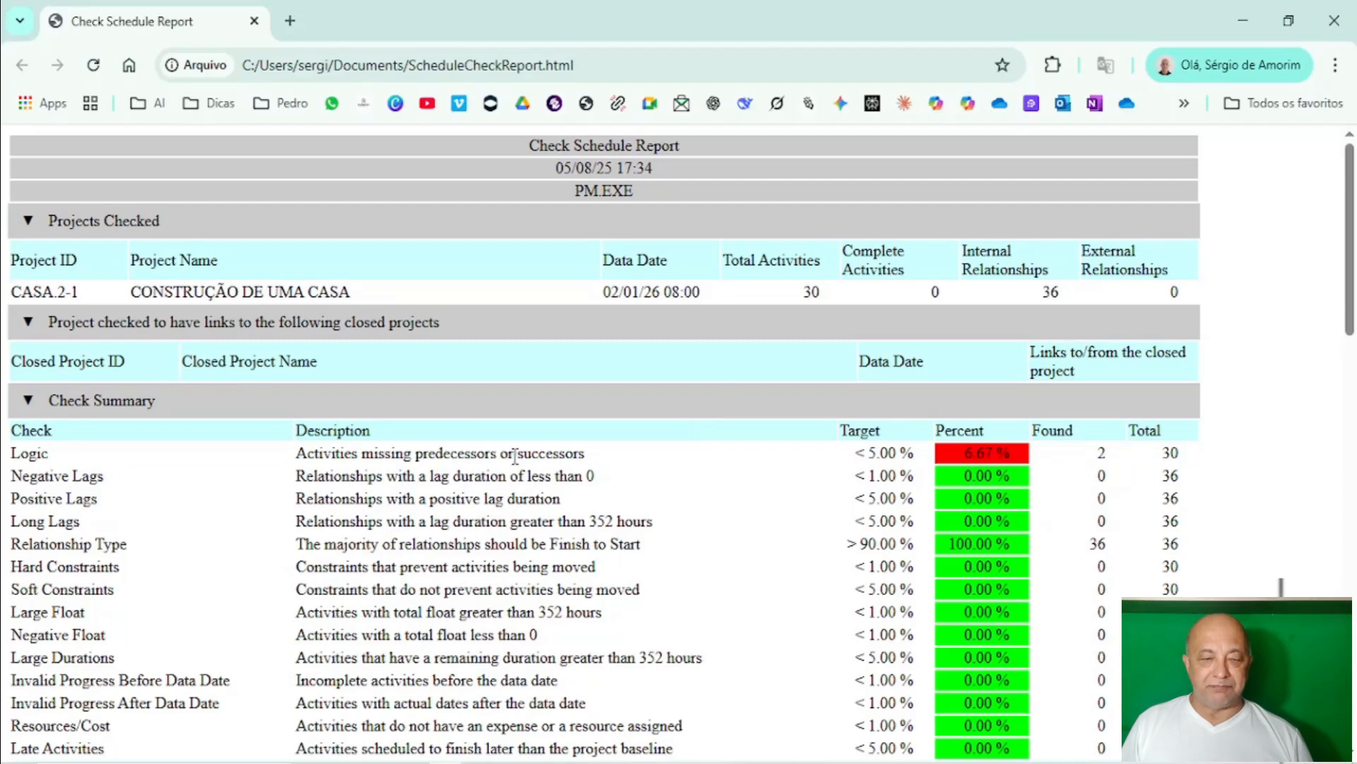
Step: Examine the report's Check Summary, comparing the Logic check's found count and percentage with its target
scroll(503, 453, "down", 3)
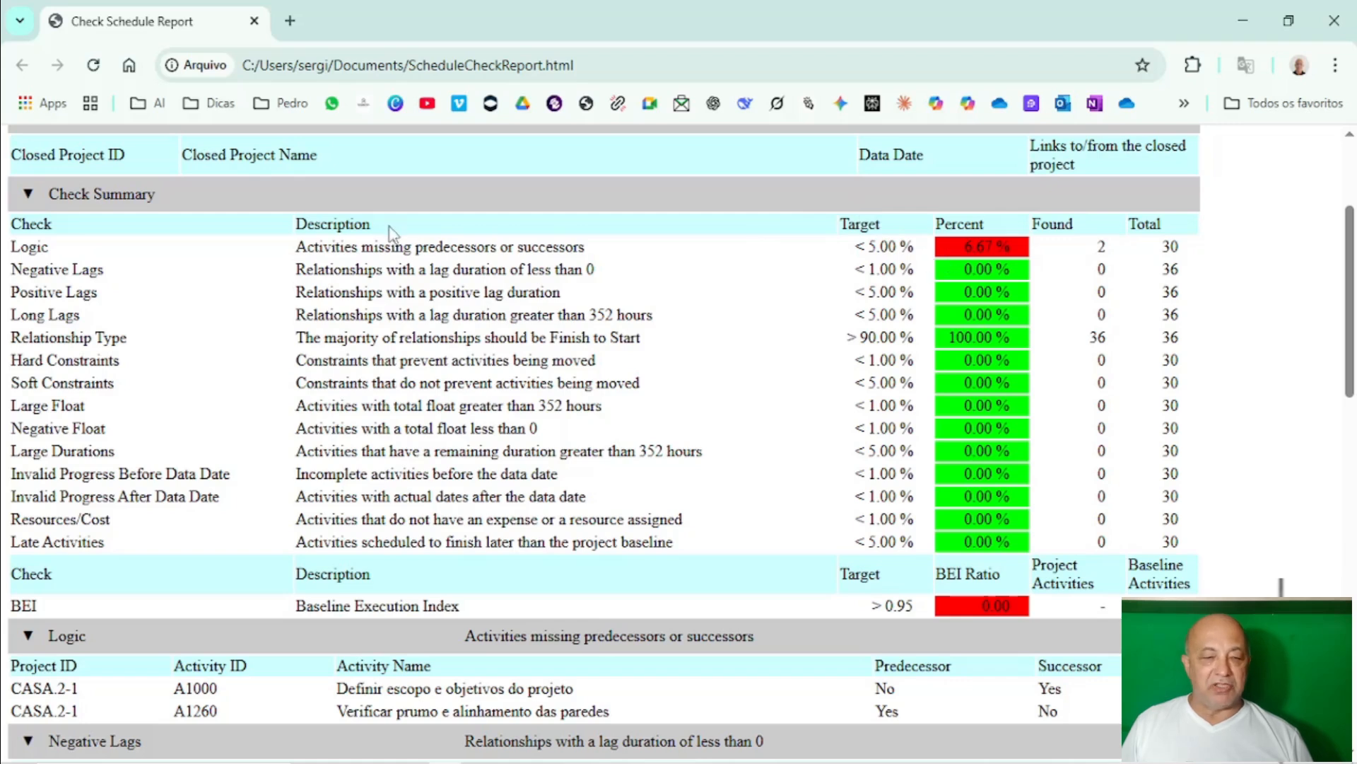
double_click(1101, 247)
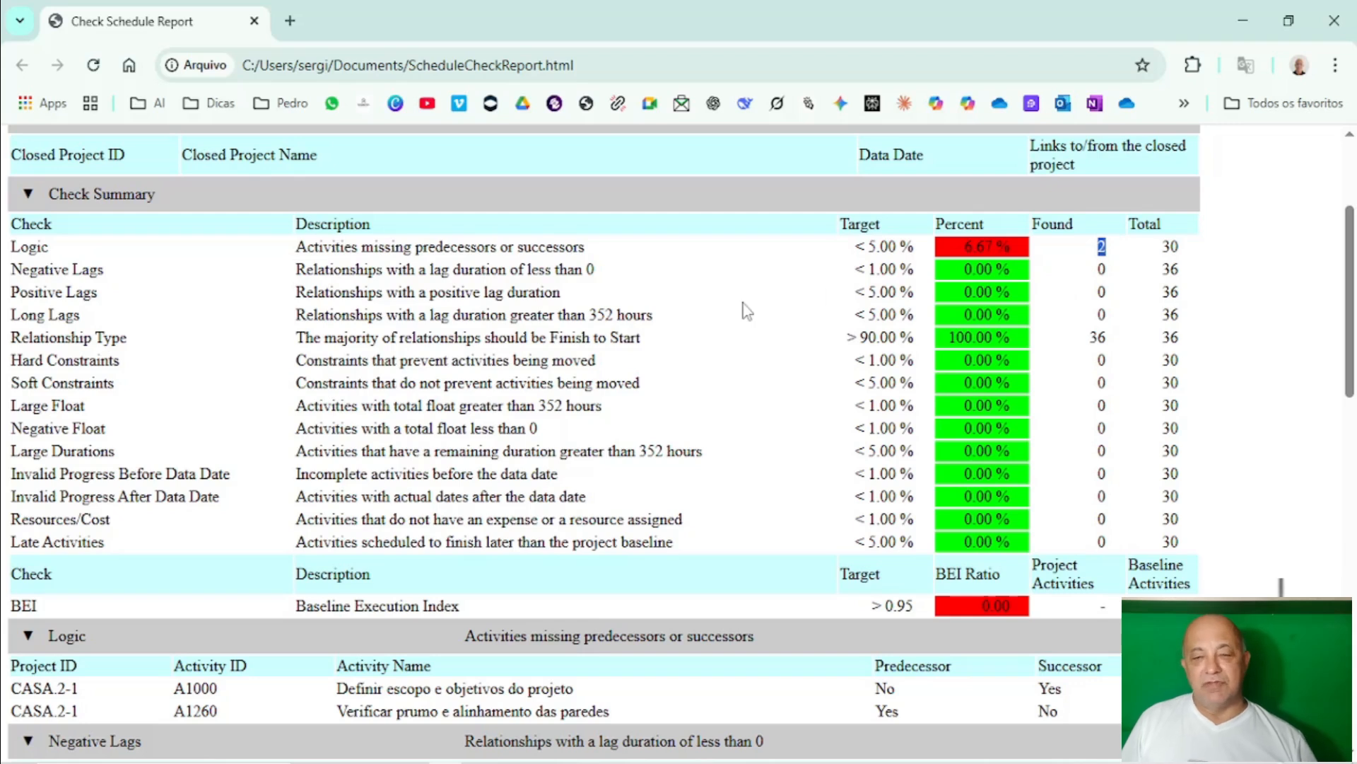
left_click(973, 244)
left_click_drag(977, 241, 890, 266)
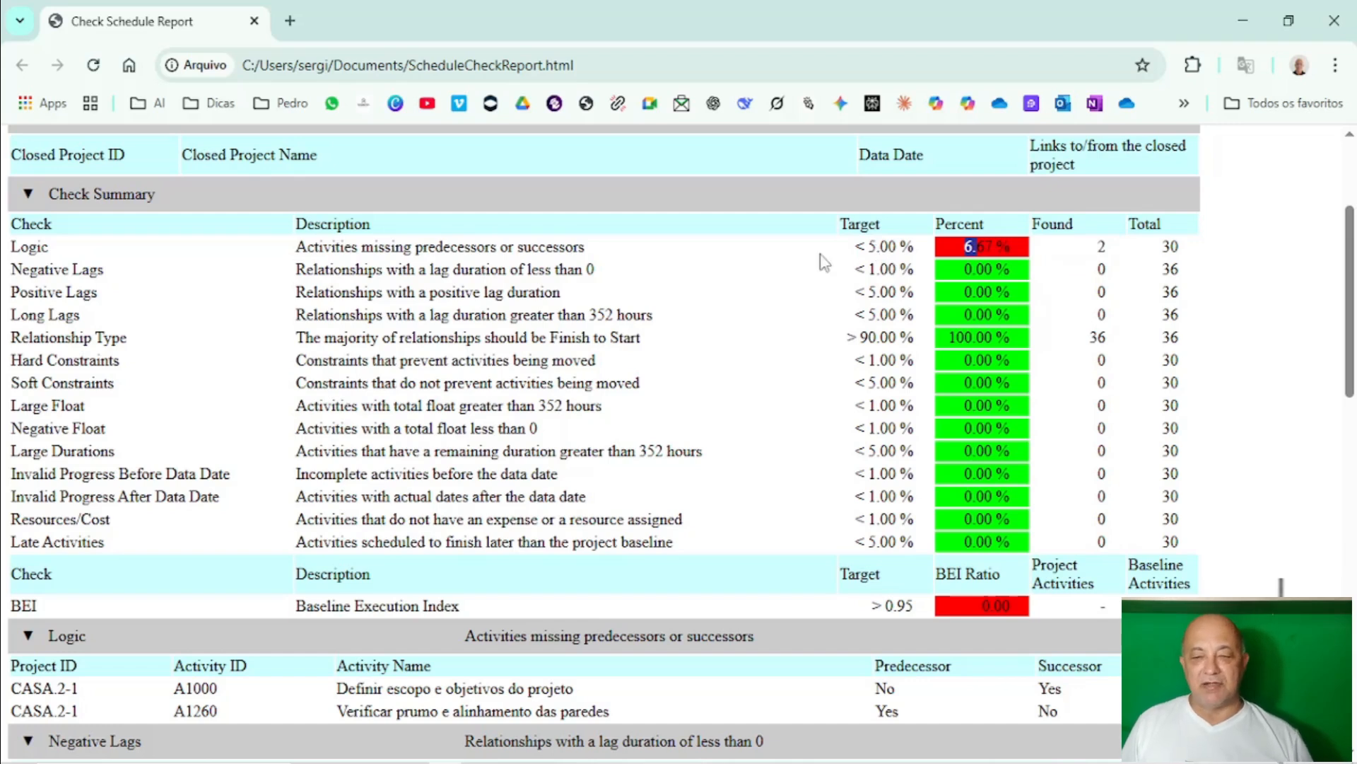
left_click(969, 248)
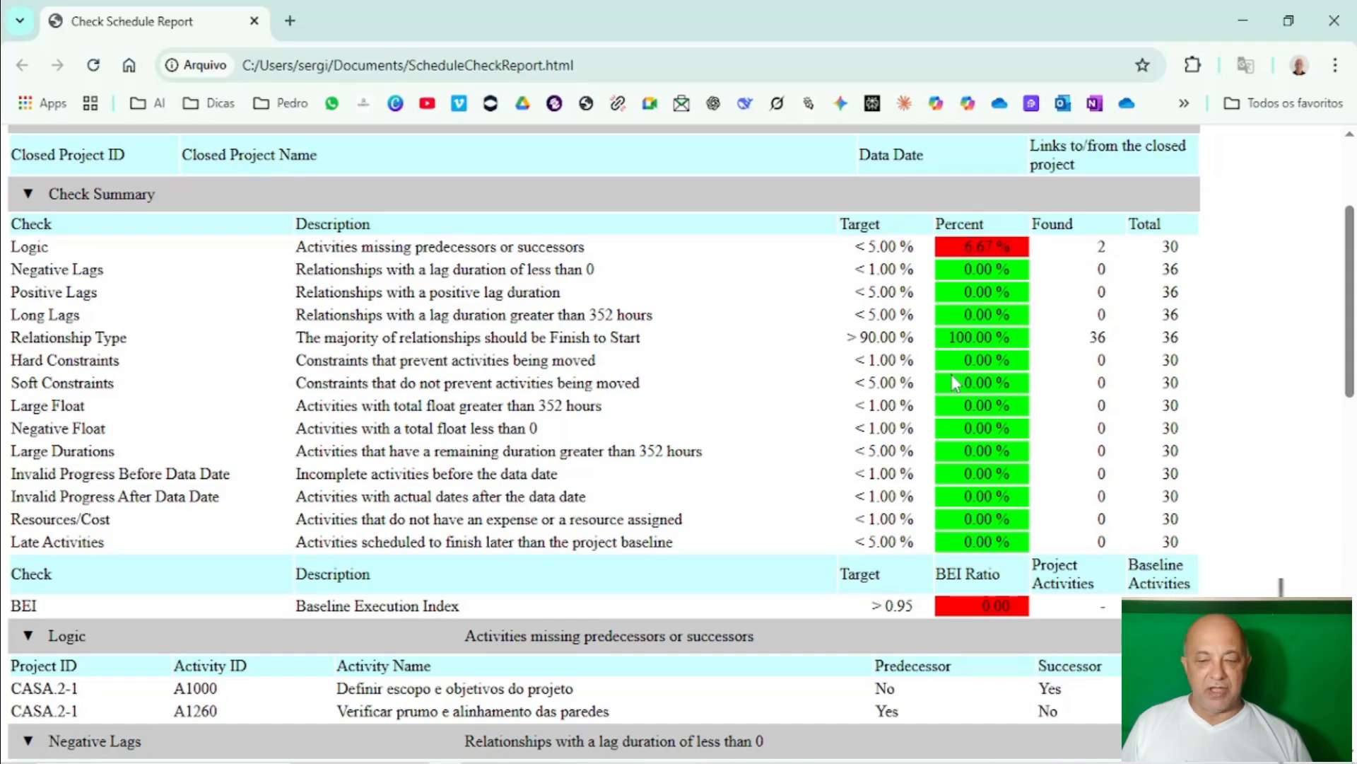